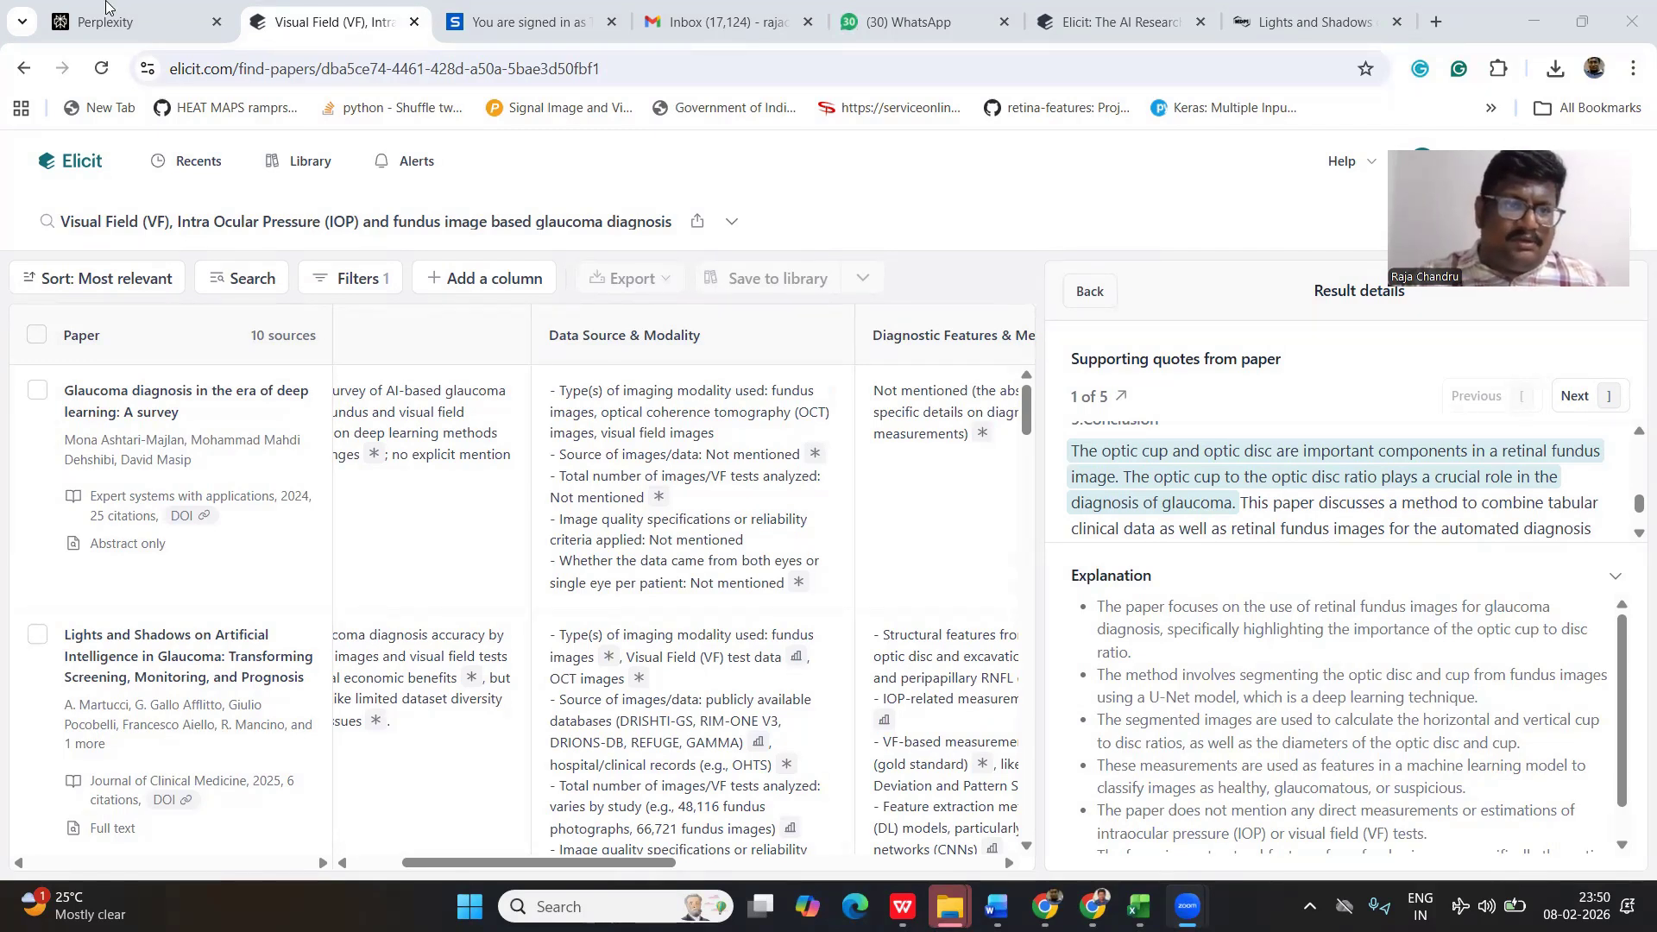
- Look over the Elicit home page and the results page of the visual field, IOP and fundus glaucoma search
{"action": "left_click", "coordinate": [114, 11]}
{"action": "left_click", "coordinate": [359, 22]}
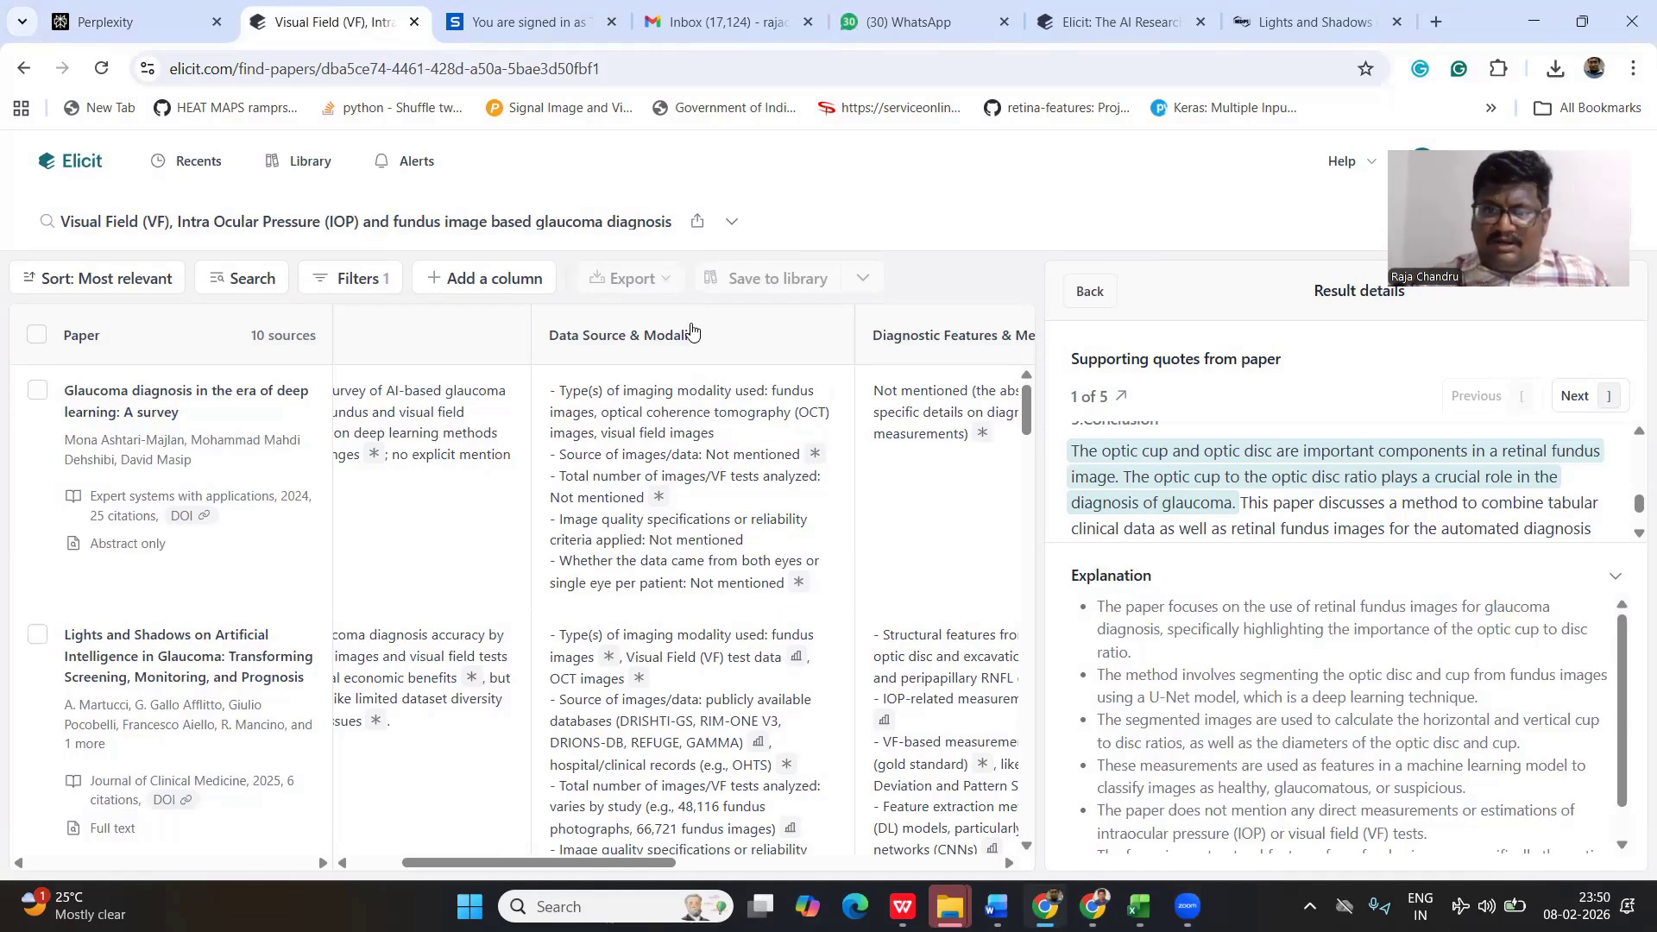
{"action": "key", "text": "ctrl+6"}
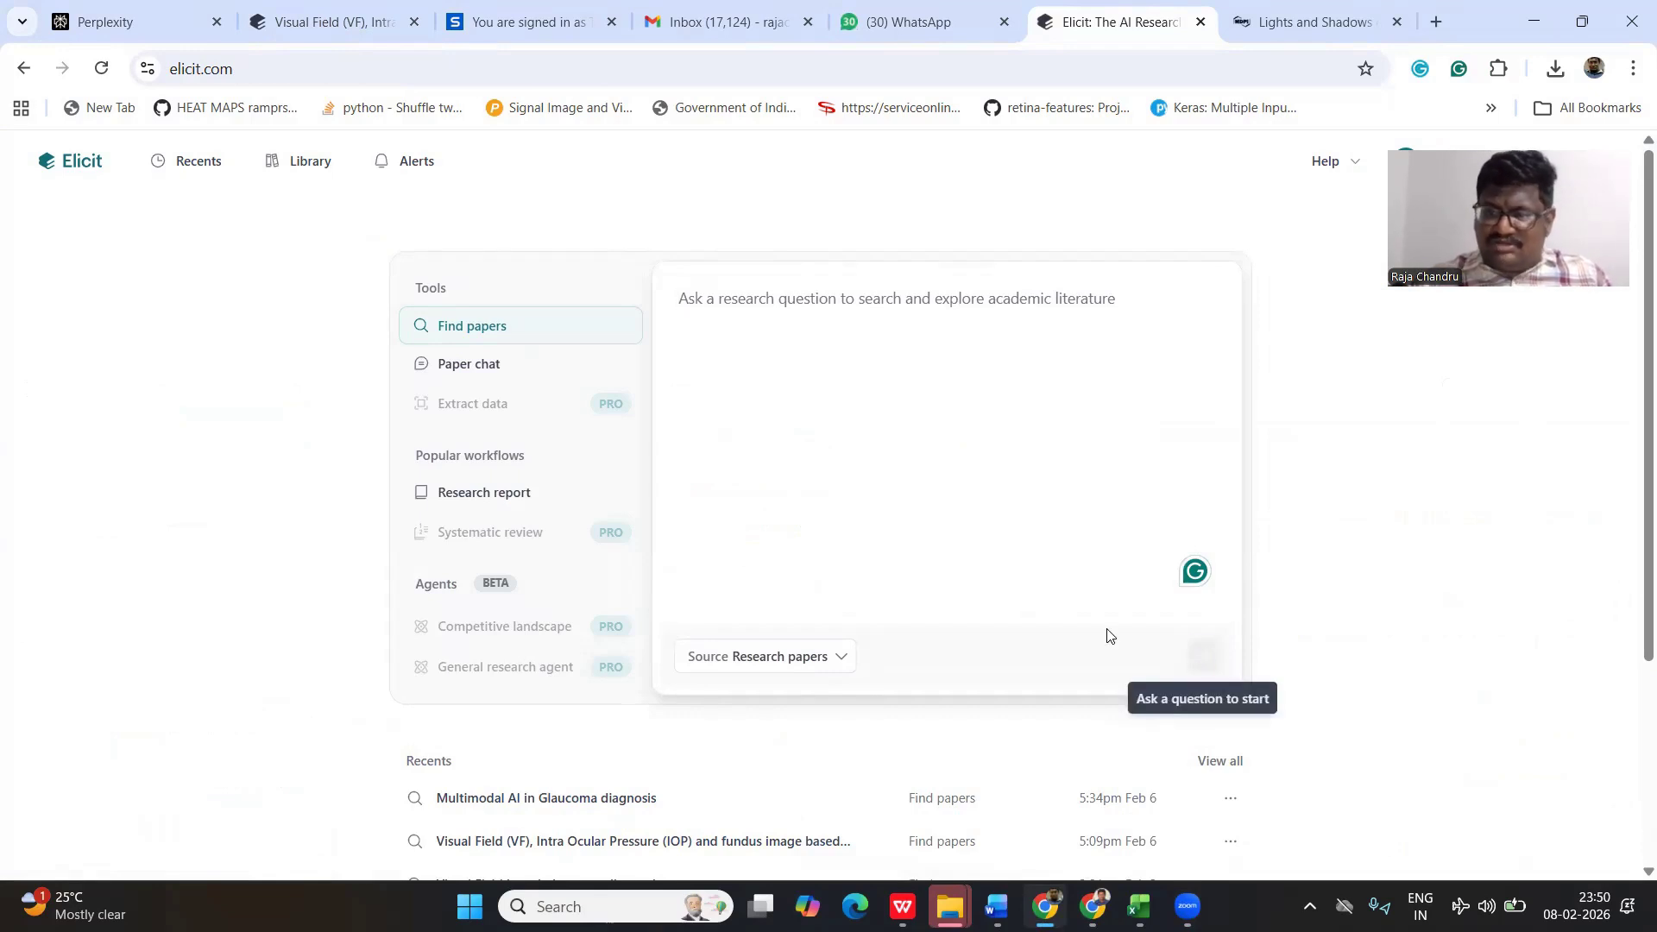
{"action": "left_click", "coordinate": [315, 24]}
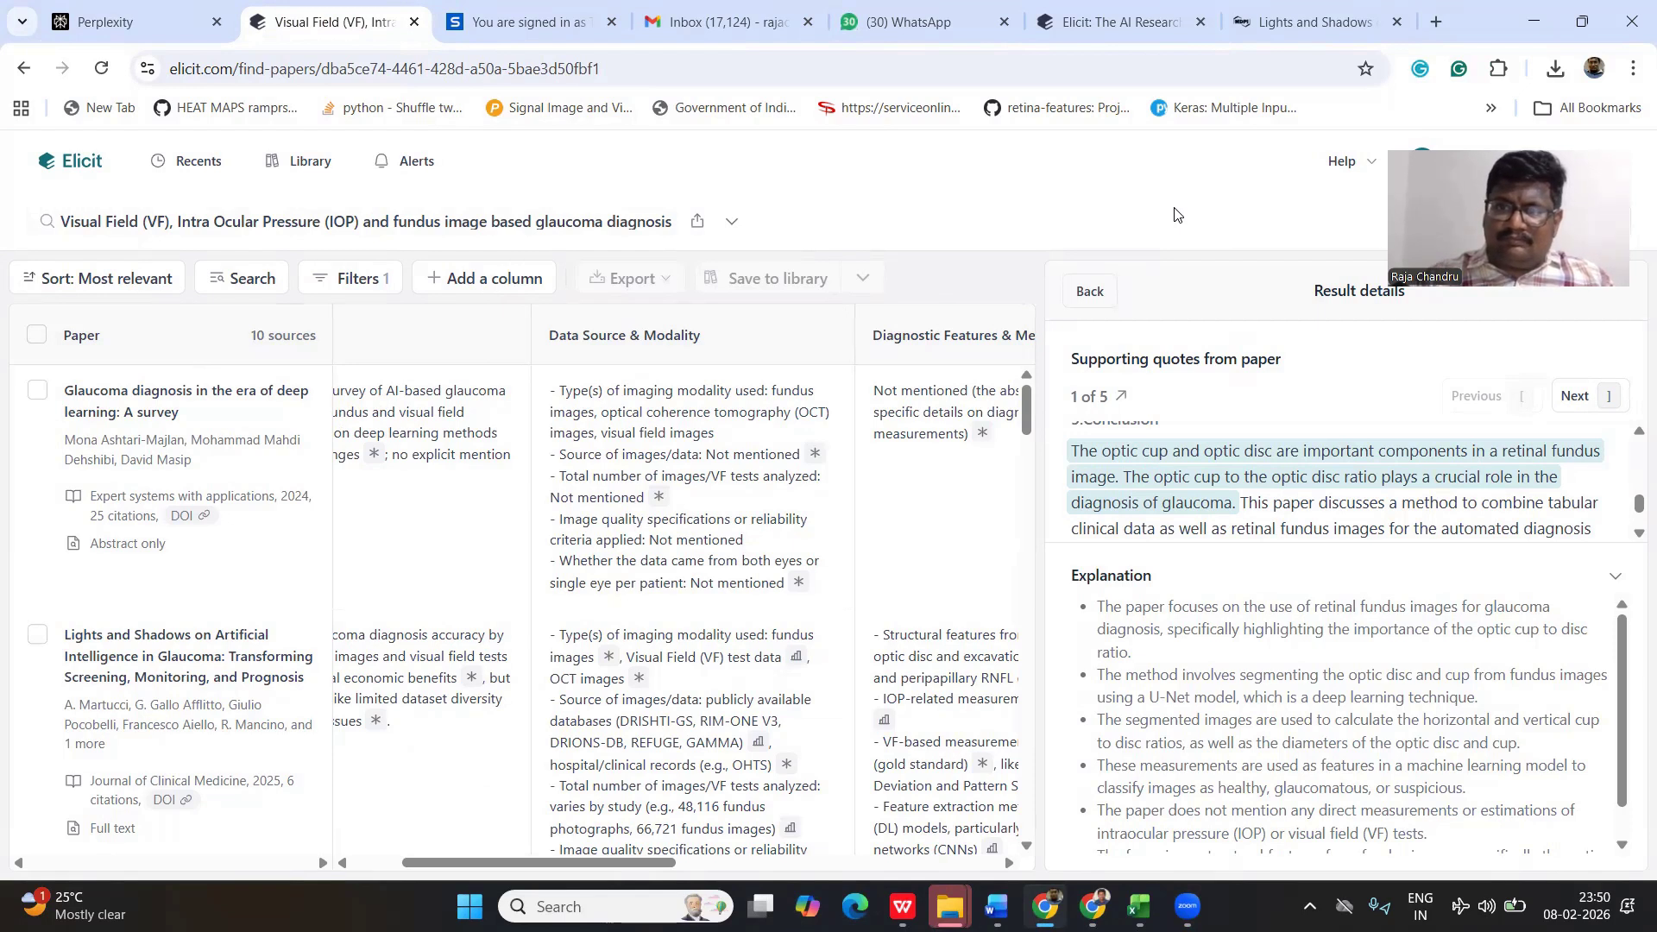
{"action": "left_click", "coordinate": [1162, 22]}
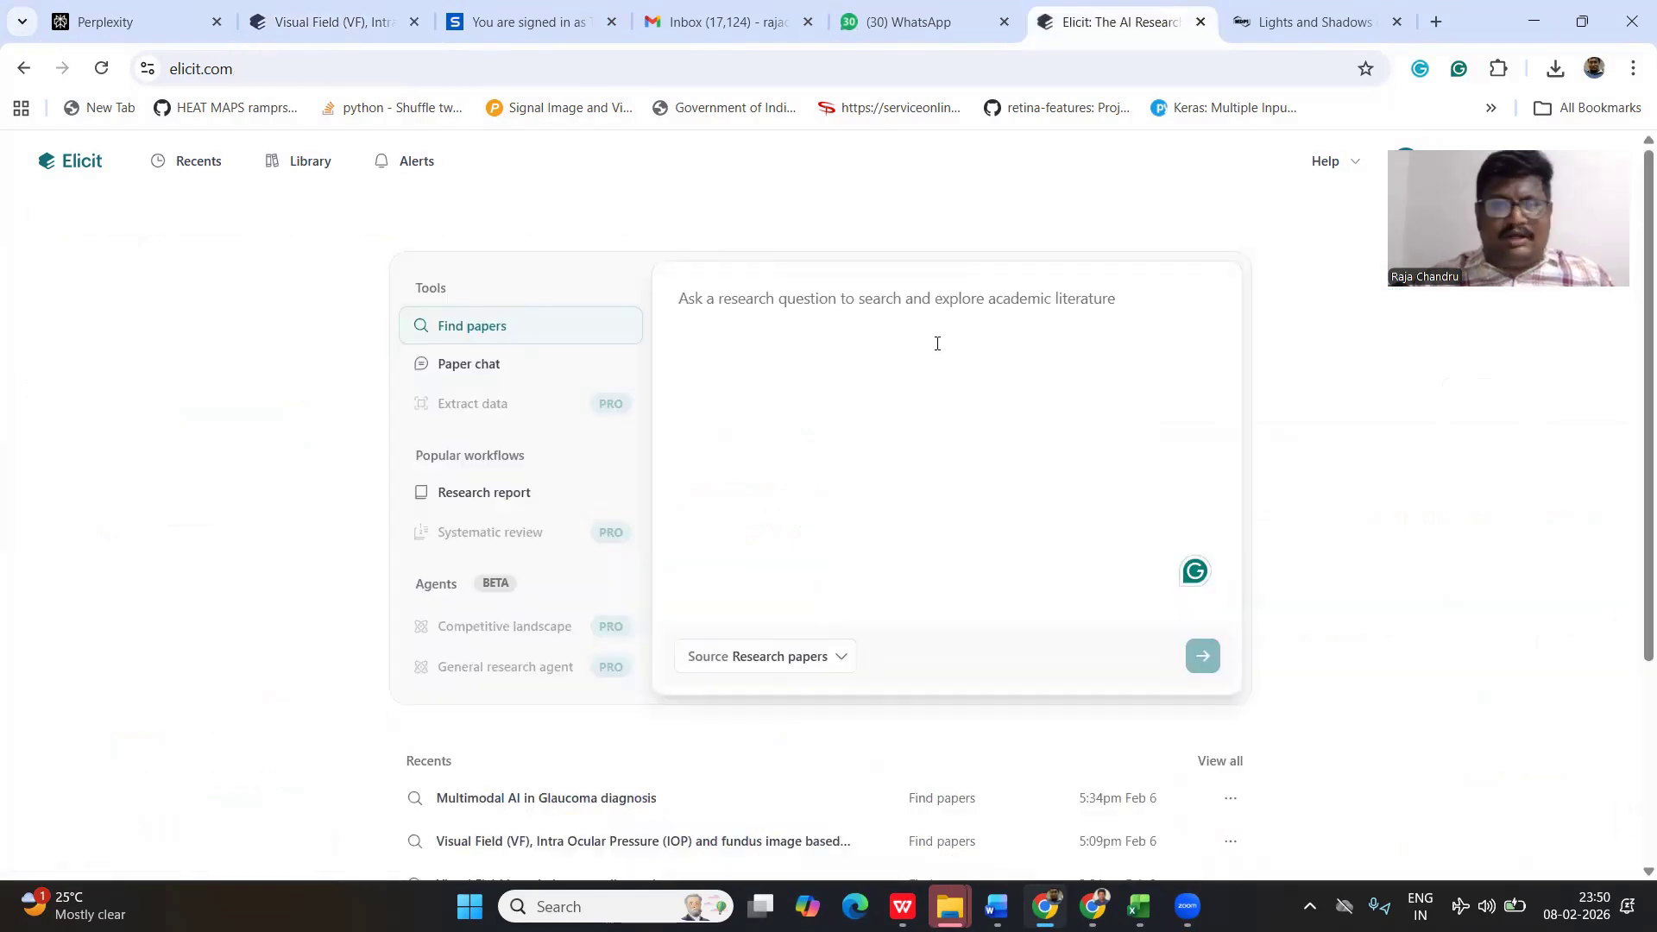
{"action": "left_click", "coordinate": [311, 24]}
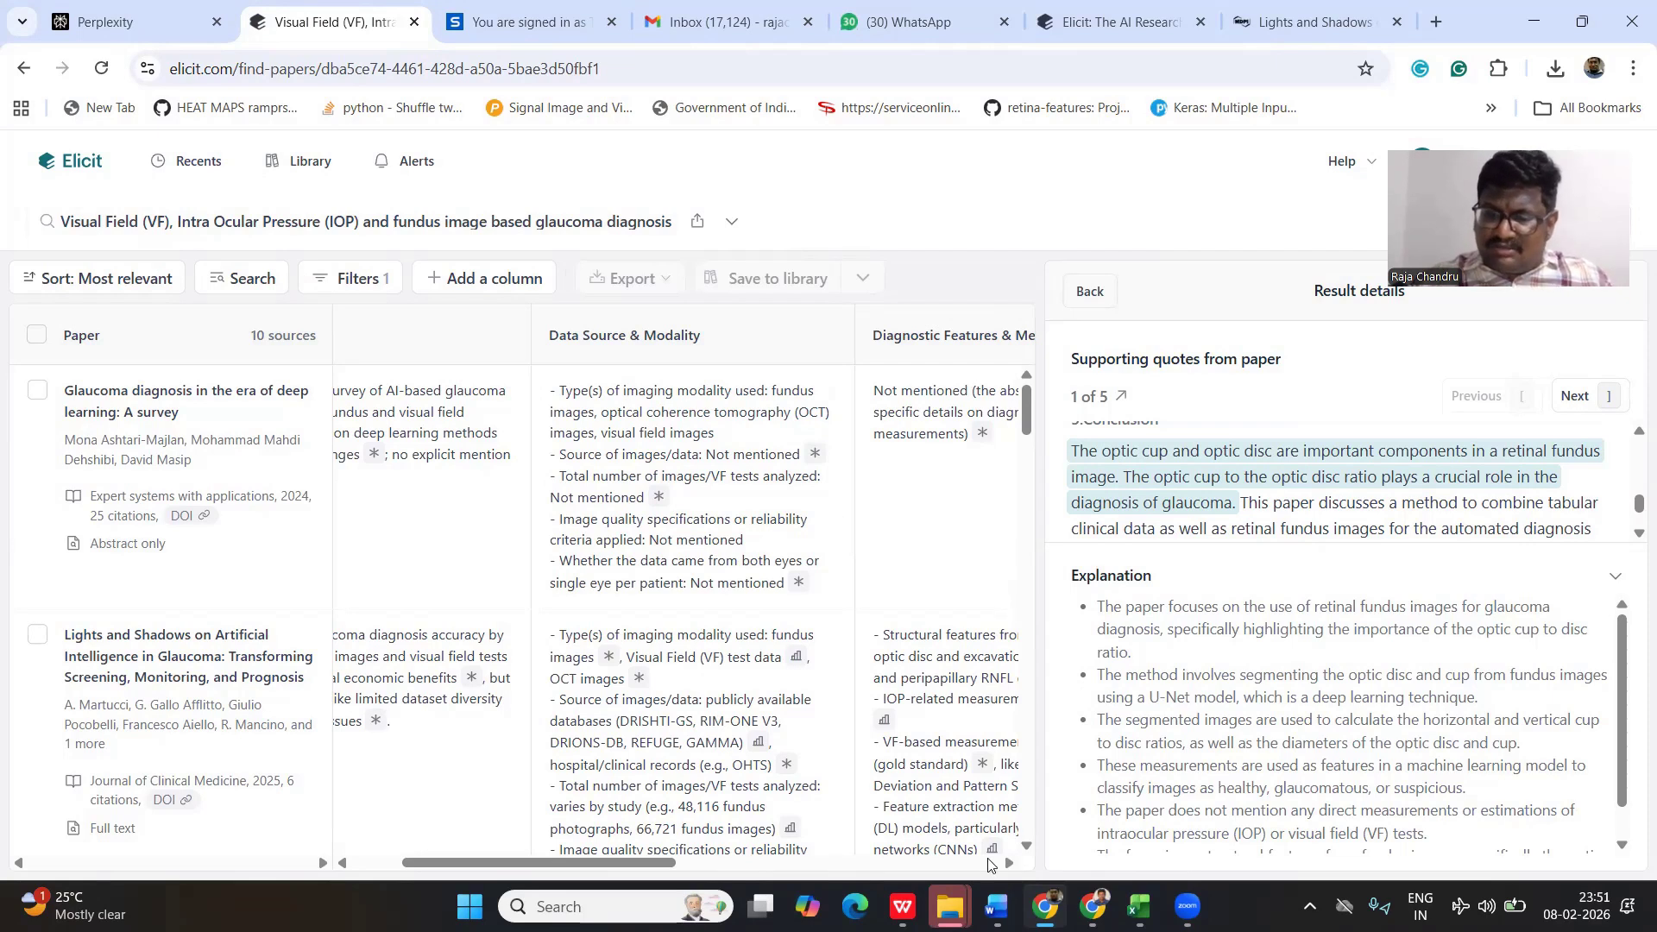
- Switch to Word, check the Papers to download document and bring up the Abstracts document
{"action": "mouse_move", "coordinate": [997, 907]}
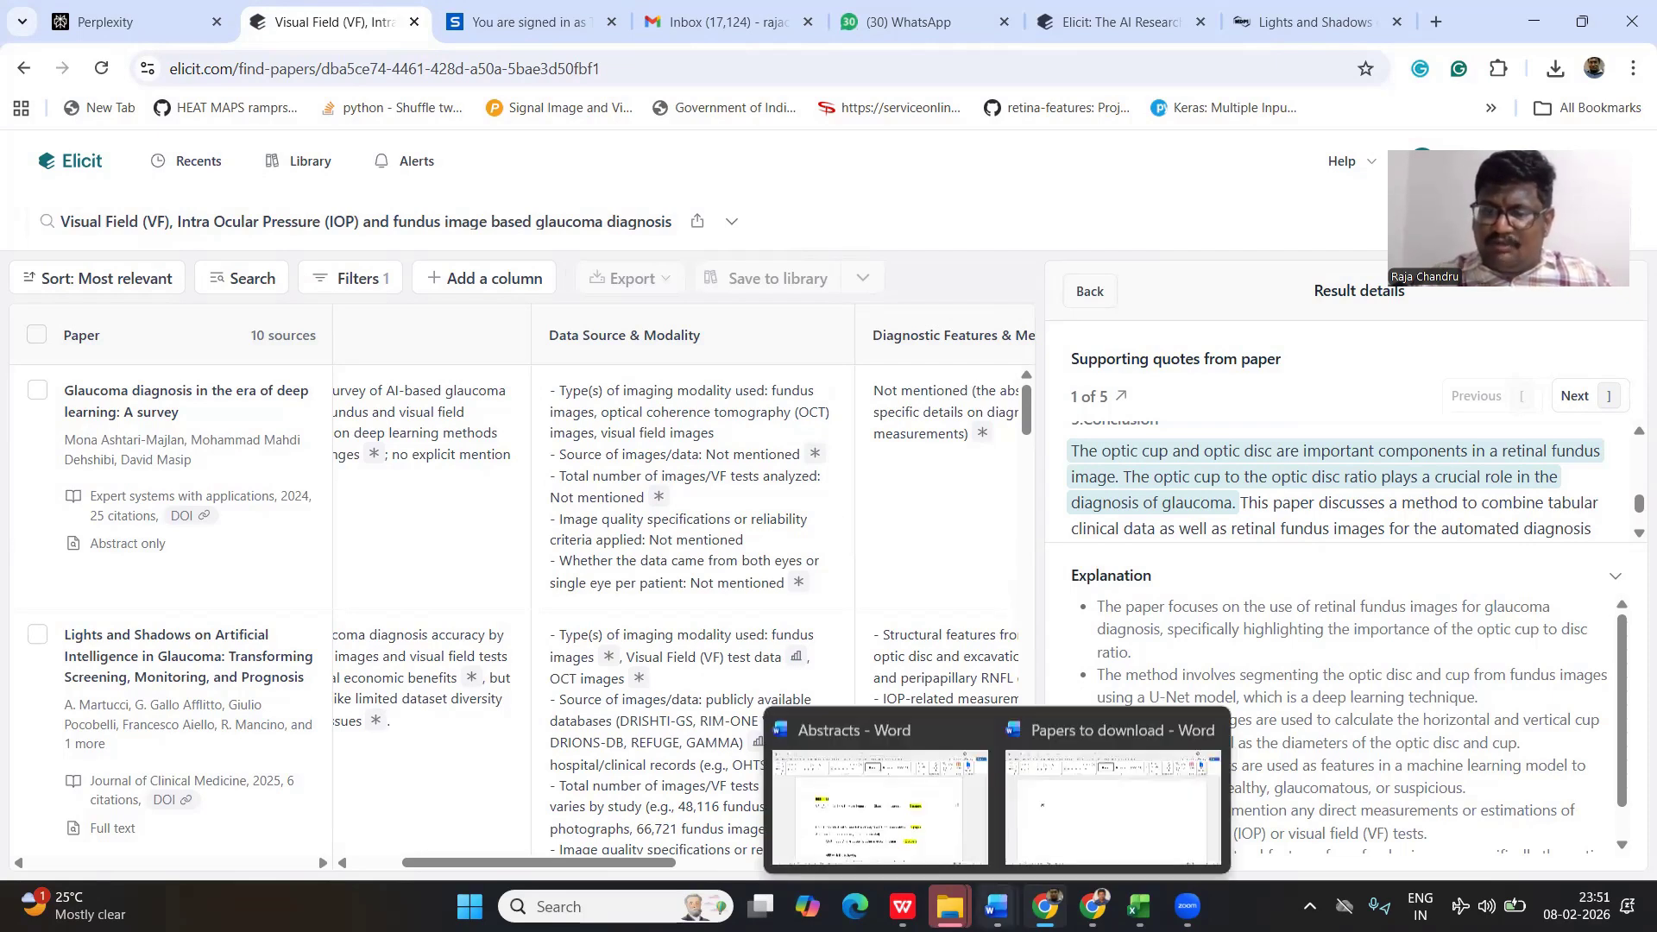
{"action": "left_click", "coordinate": [1119, 820]}
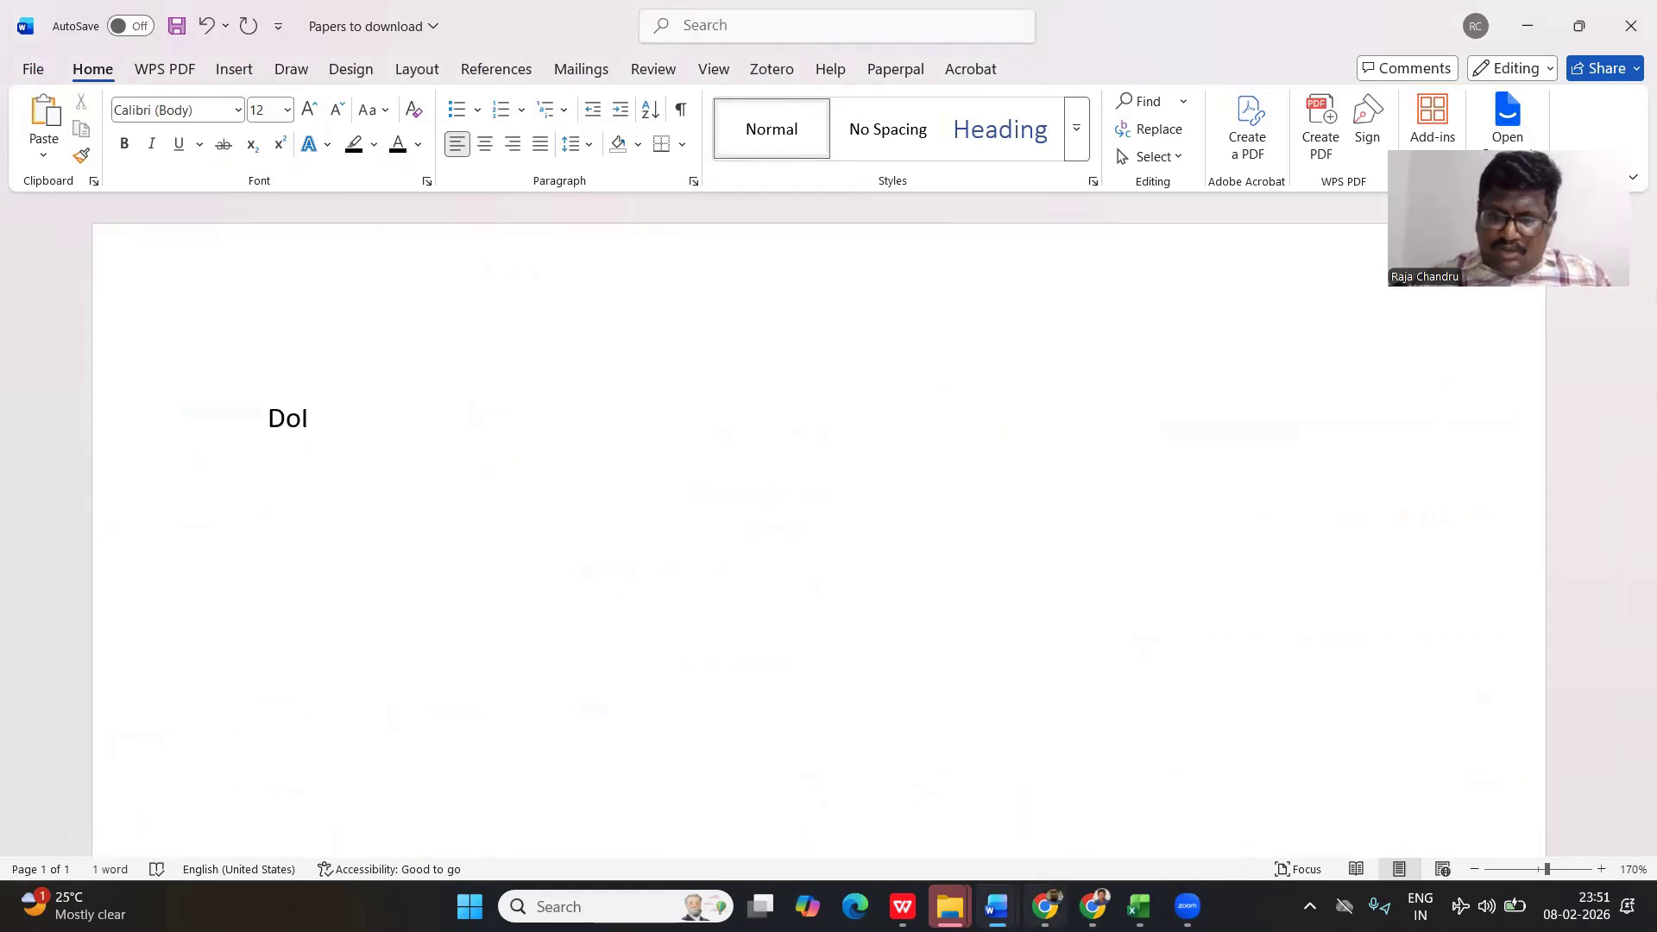
{"action": "mouse_move", "coordinate": [997, 907]}
{"action": "left_click", "coordinate": [849, 792]}
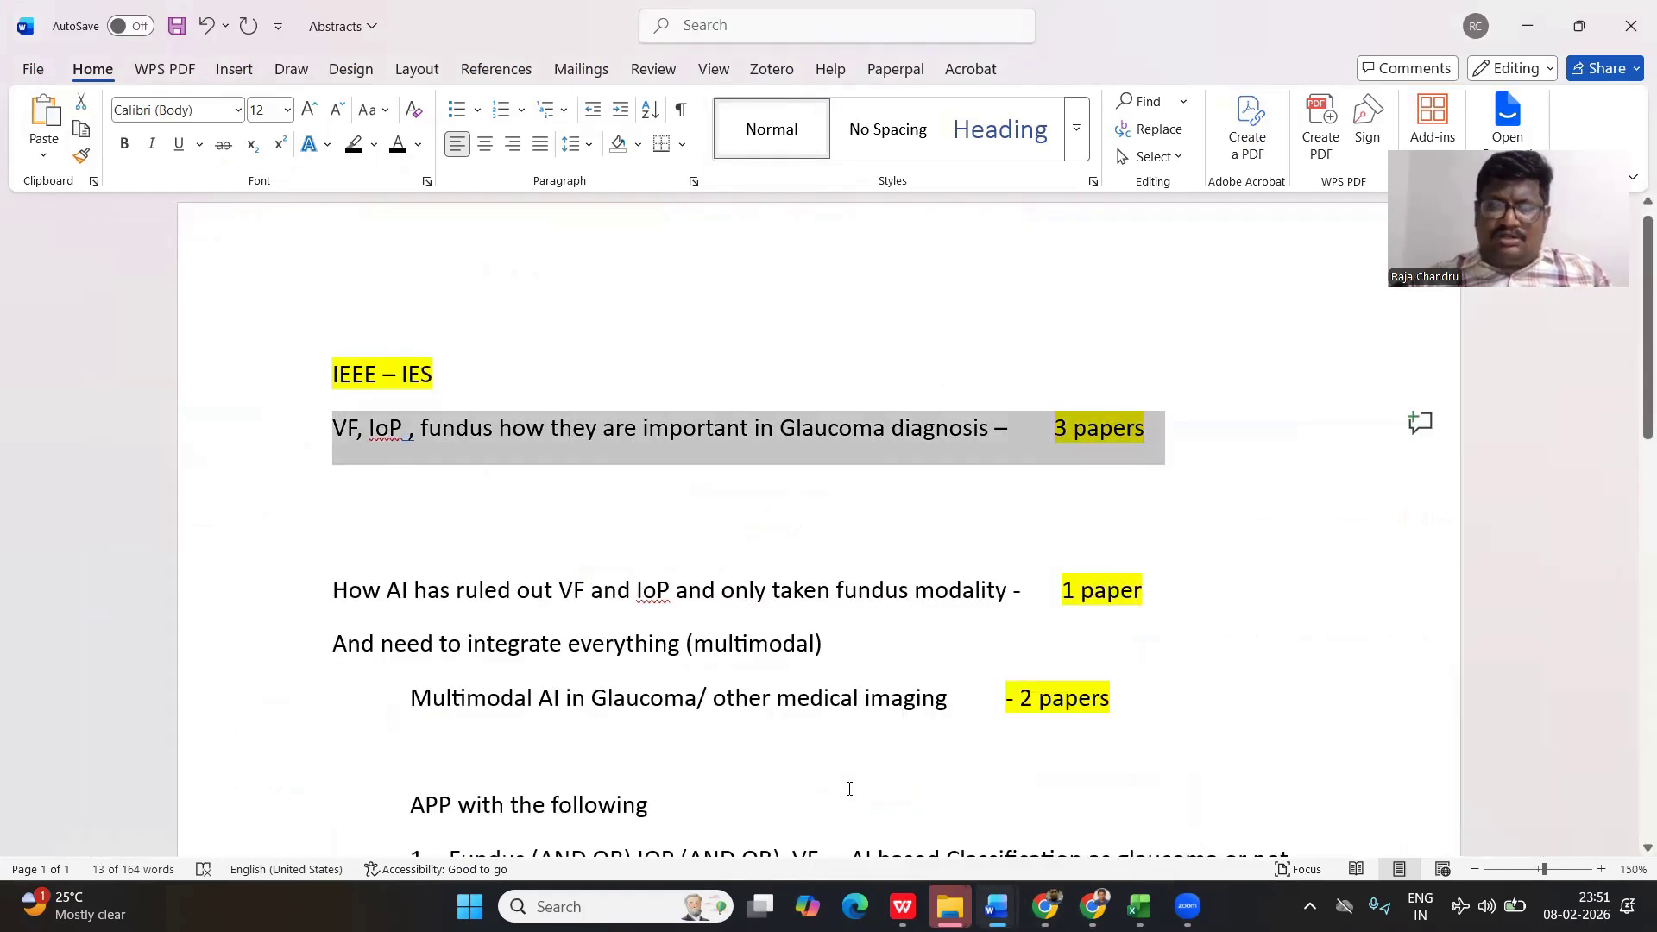
- Review the planned paper topics in the Abstracts document, marking the line on VF, IoP and fundus importance in glaucoma diagnosis
{"action": "left_click", "coordinate": [413, 462]}
{"action": "left_click_drag", "start_coordinate": [422, 429], "coordinate": [509, 433]}
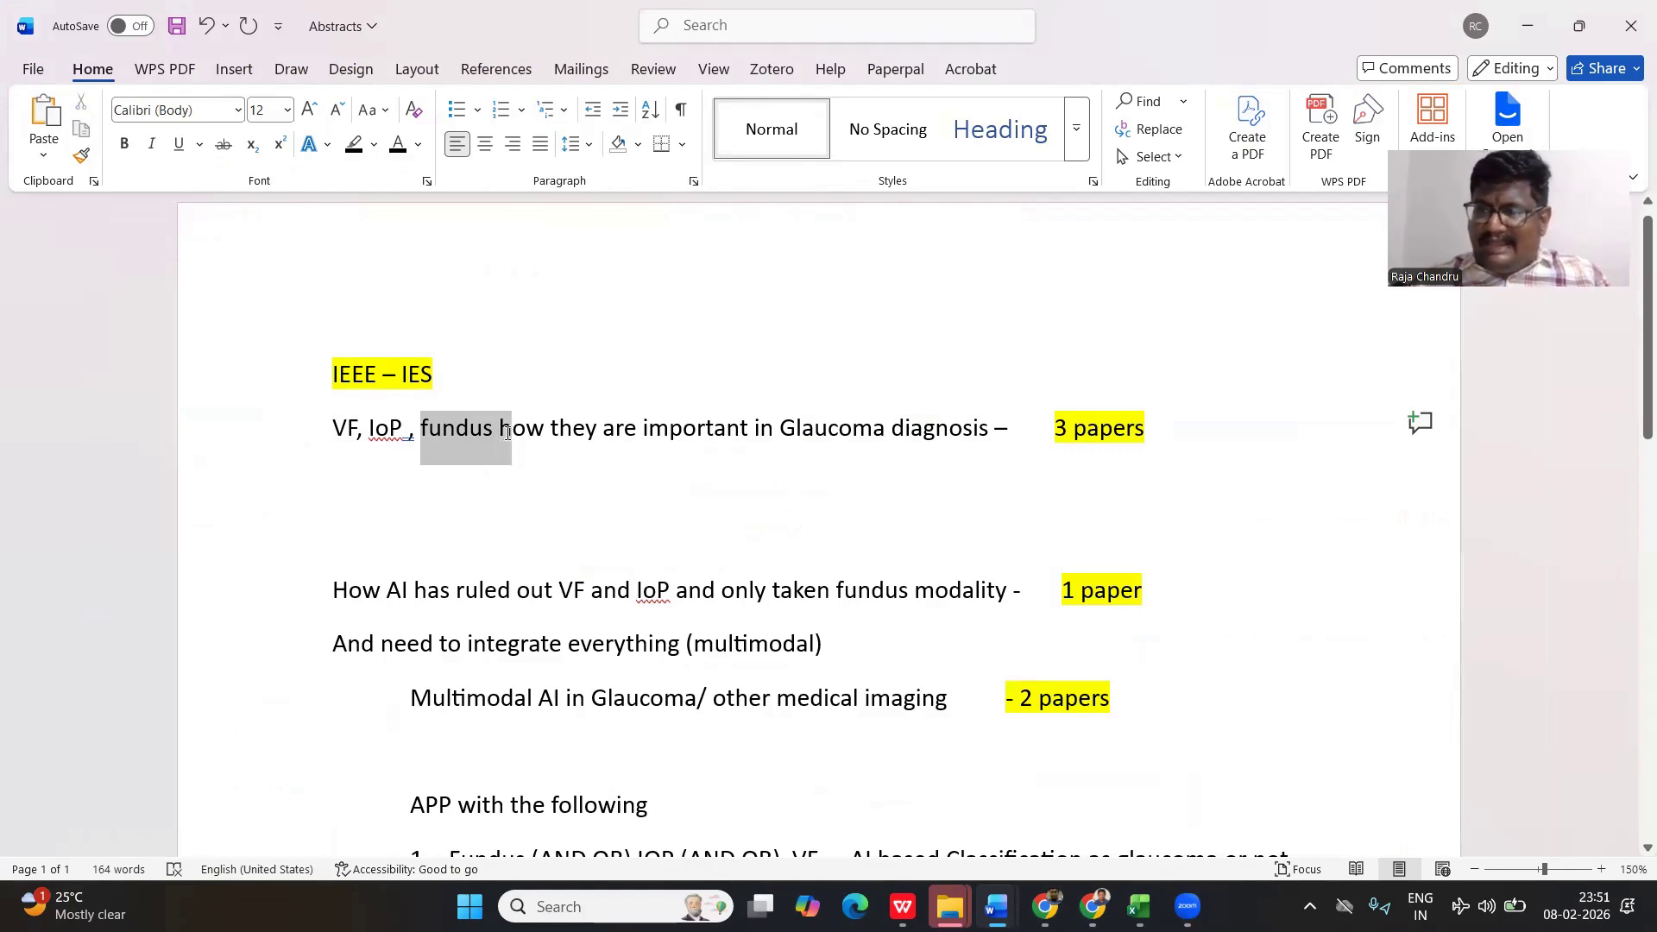
{"action": "left_click_drag", "start_coordinate": [507, 433], "coordinate": [508, 433]}
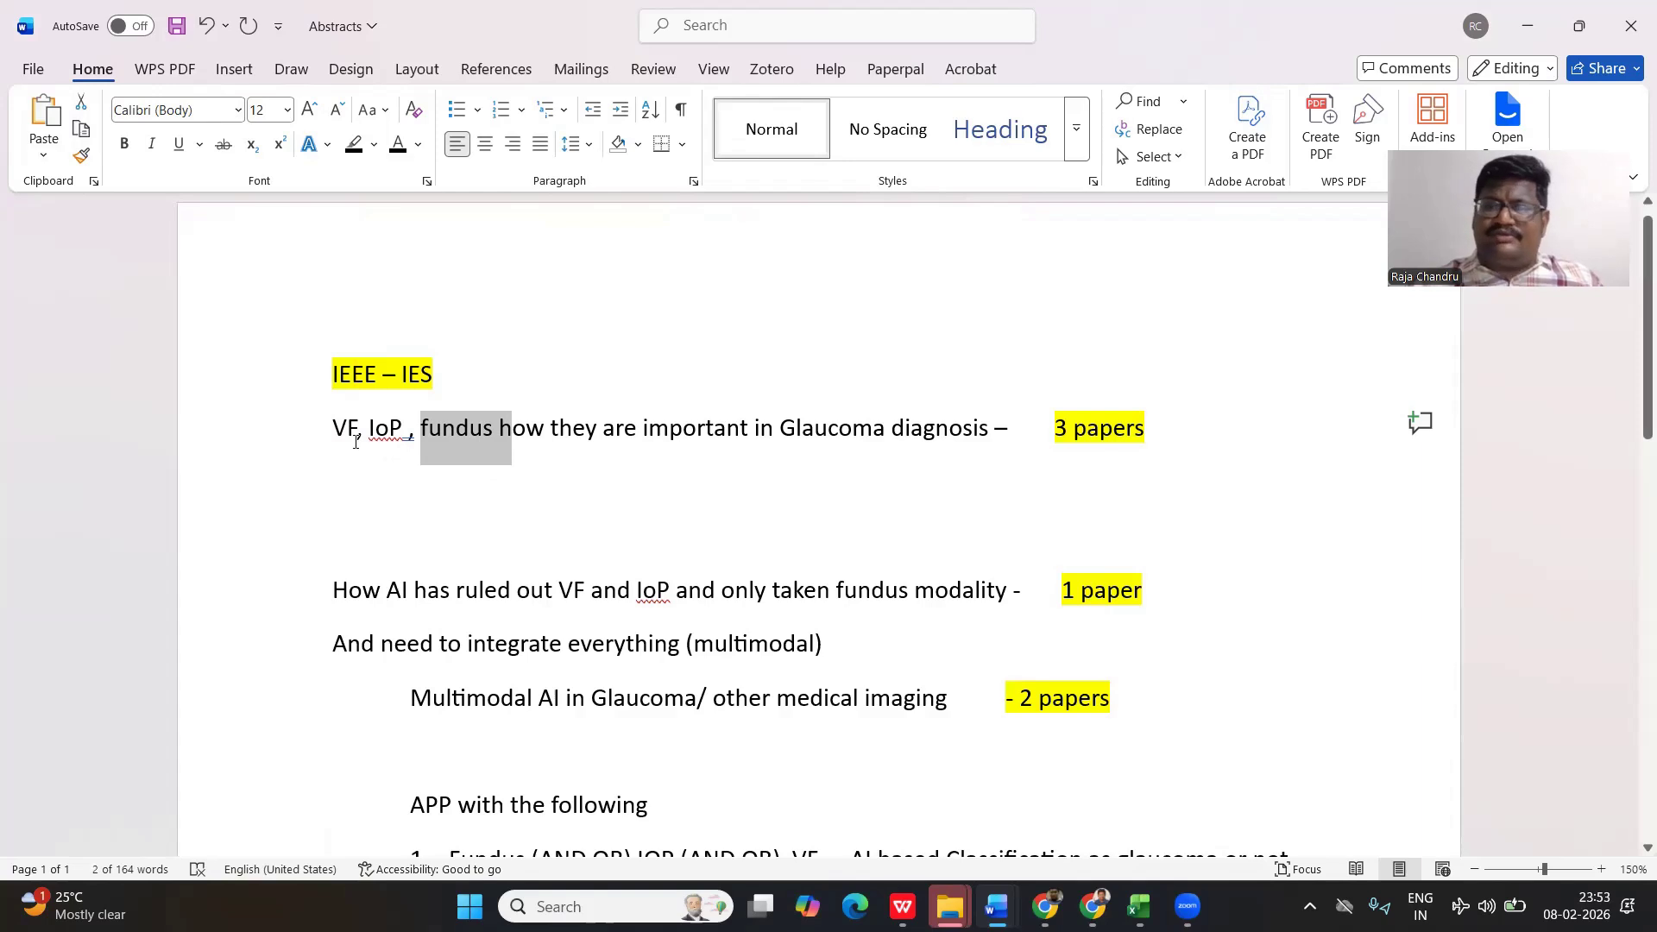
{"action": "left_click", "coordinate": [788, 440]}
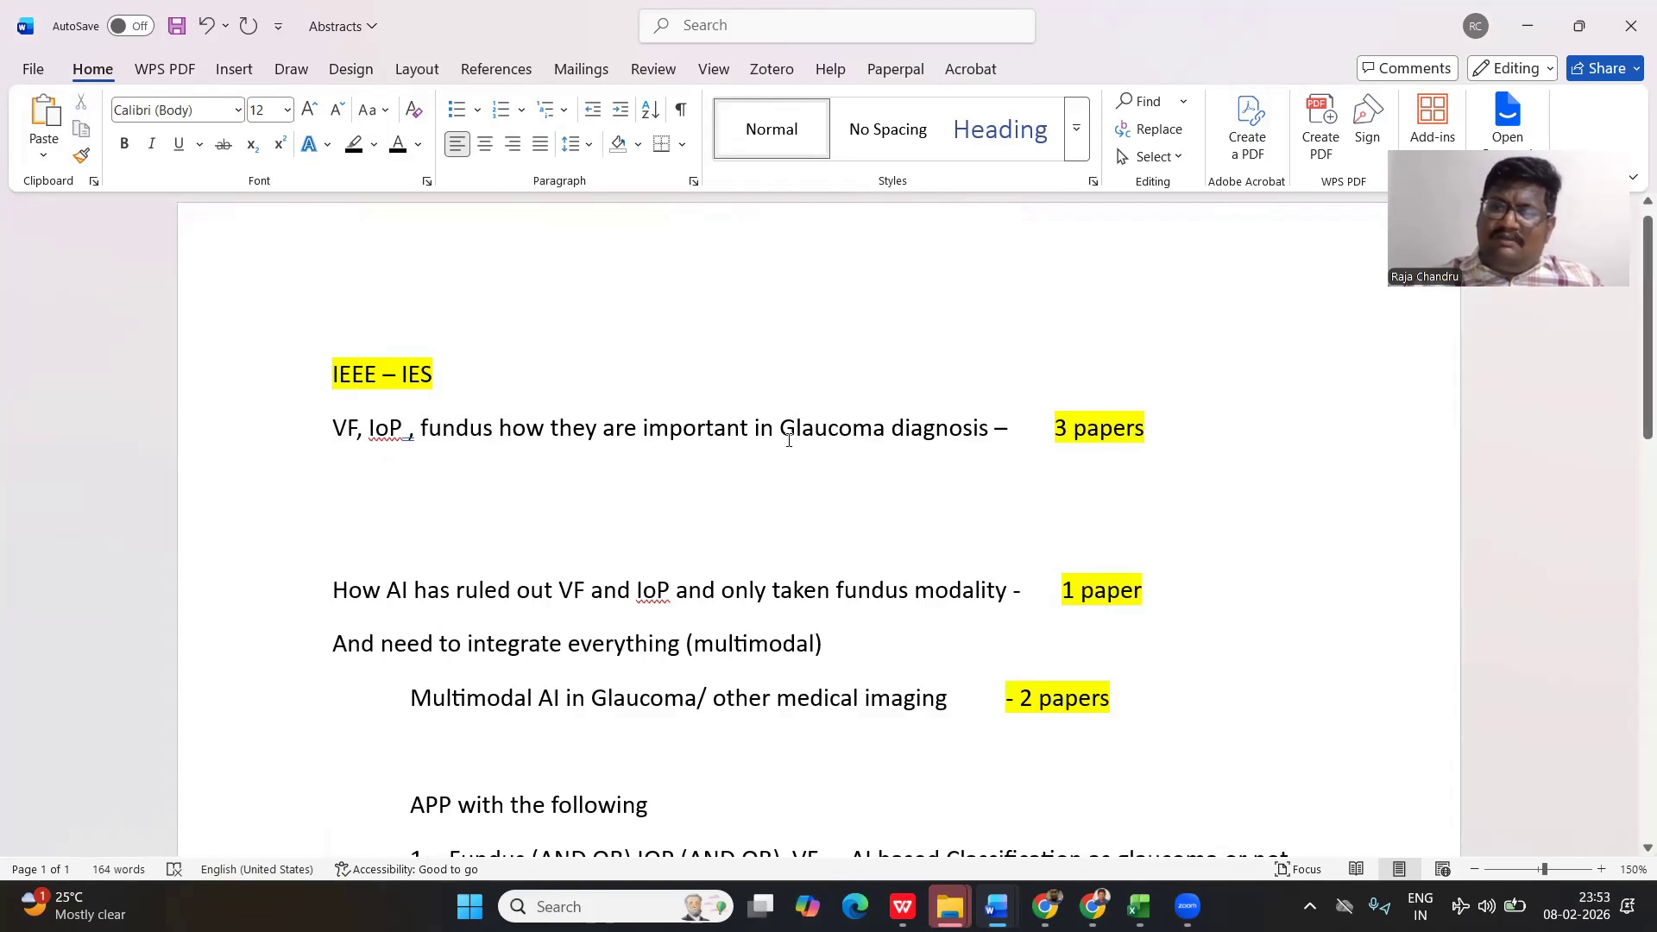
{"action": "scroll", "coordinate": [883, 455], "scroll_direction": "down", "scroll_amount": 3}
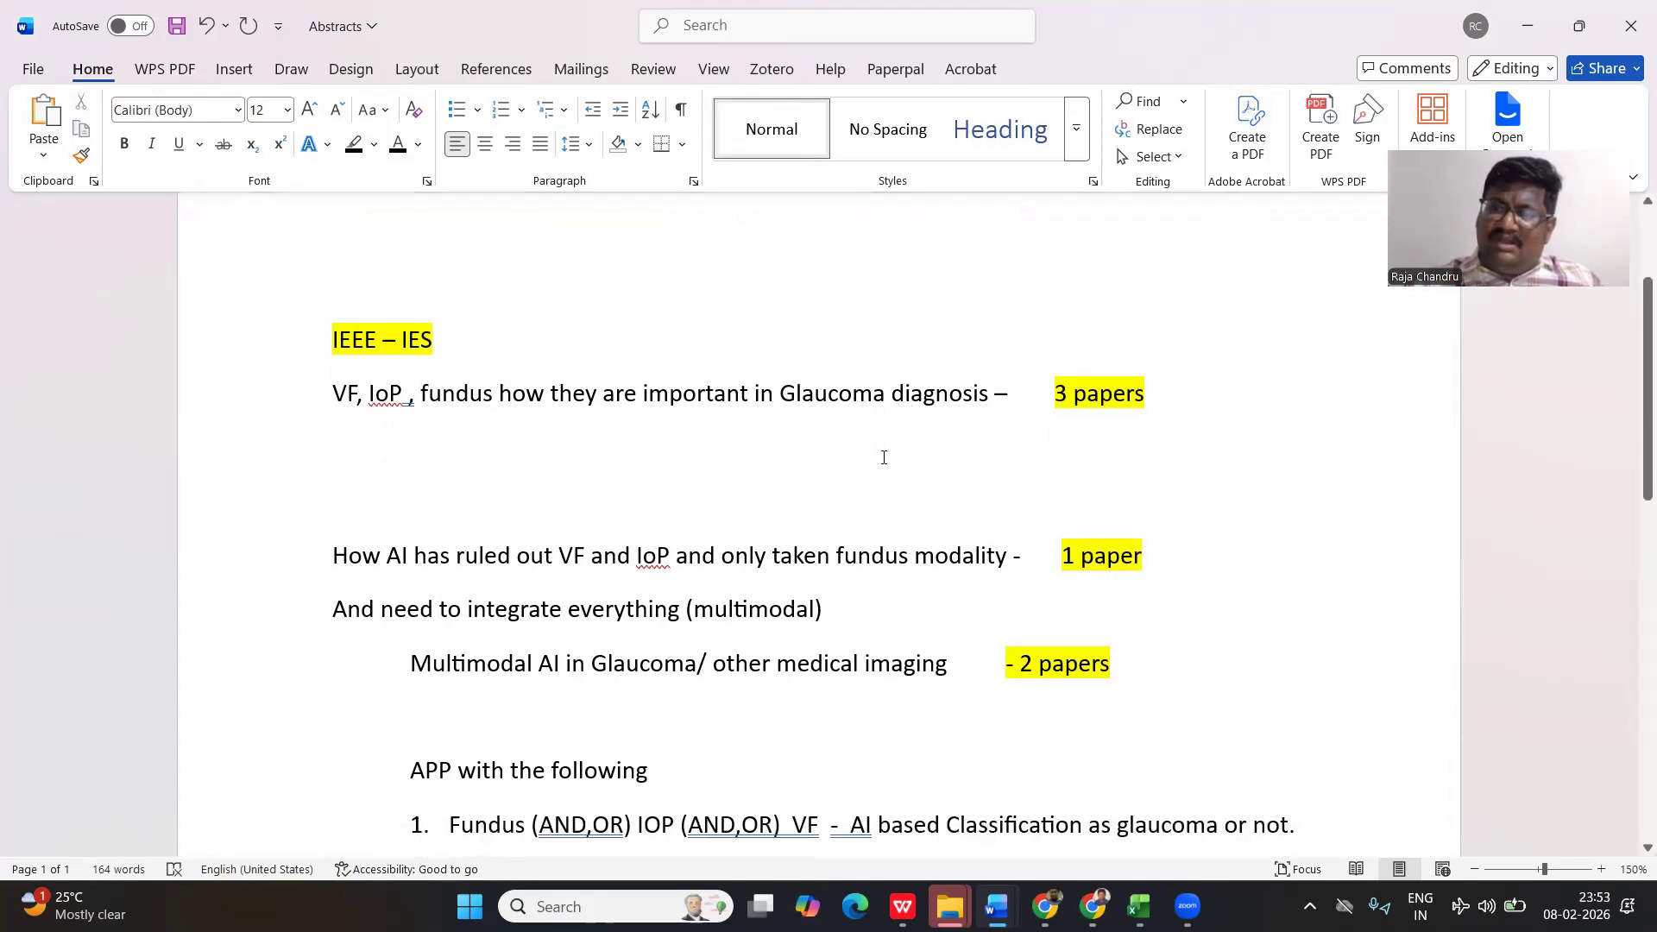
{"action": "scroll", "coordinate": [884, 458], "scroll_direction": "up", "scroll_amount": 1}
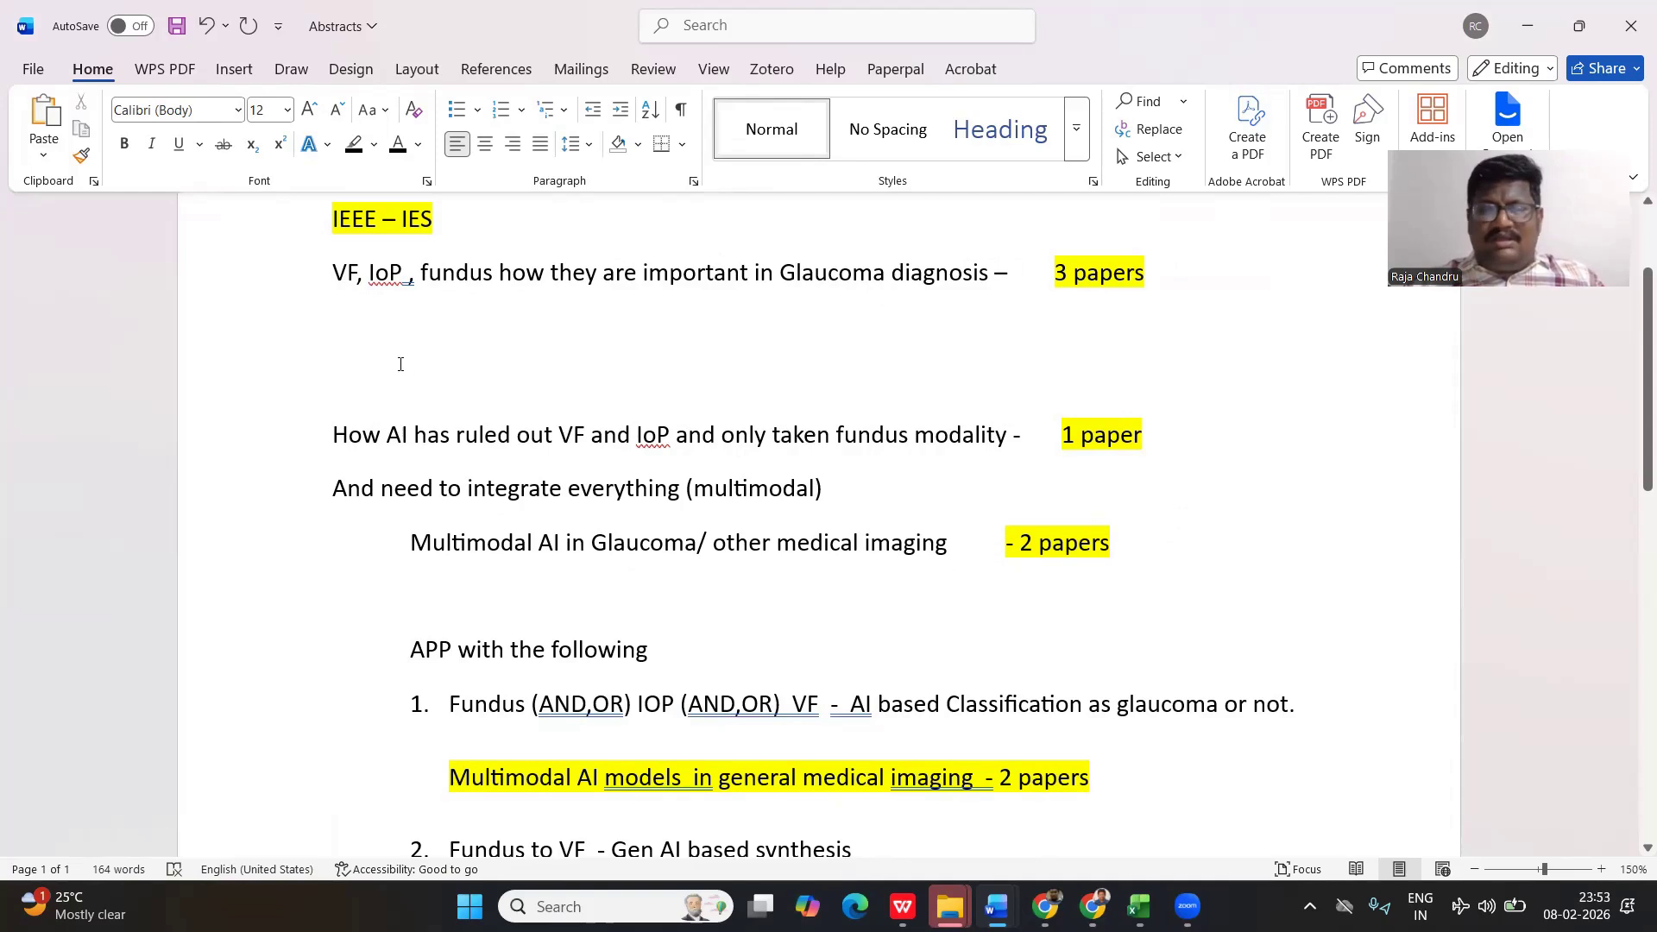
{"action": "left_click_drag", "start_coordinate": [332, 273], "coordinate": [918, 272]}
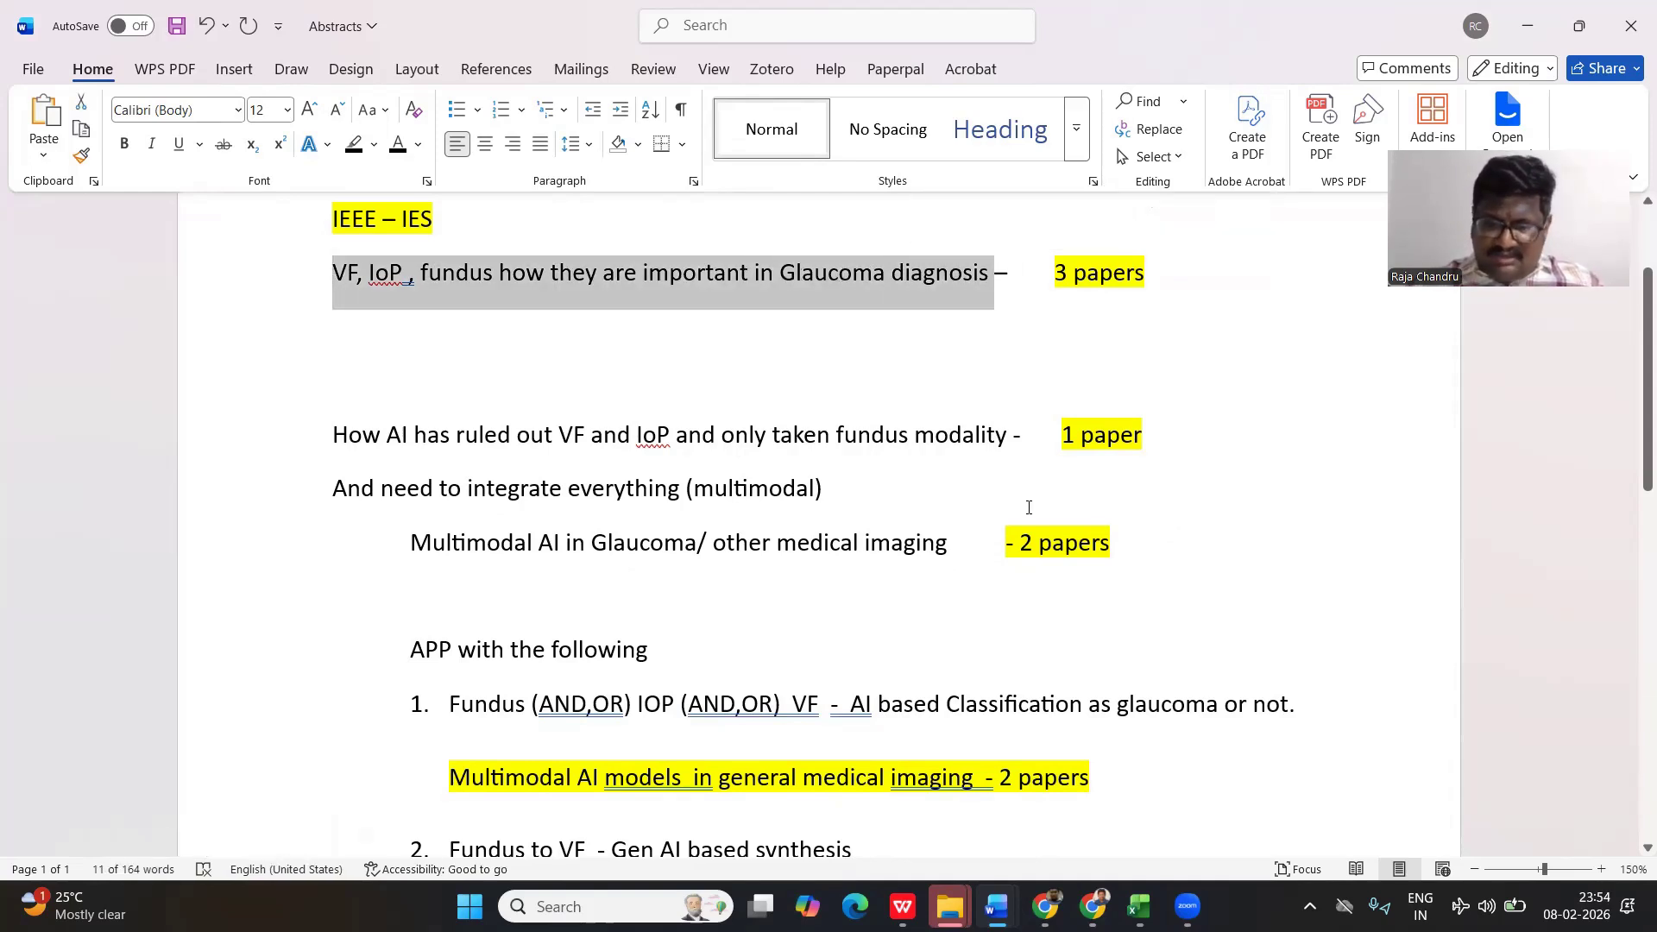
- Switch back to Chrome and show the Elicit results for the VF, IOP and fundus image glaucoma search
{"action": "left_click", "coordinate": [1044, 906]}
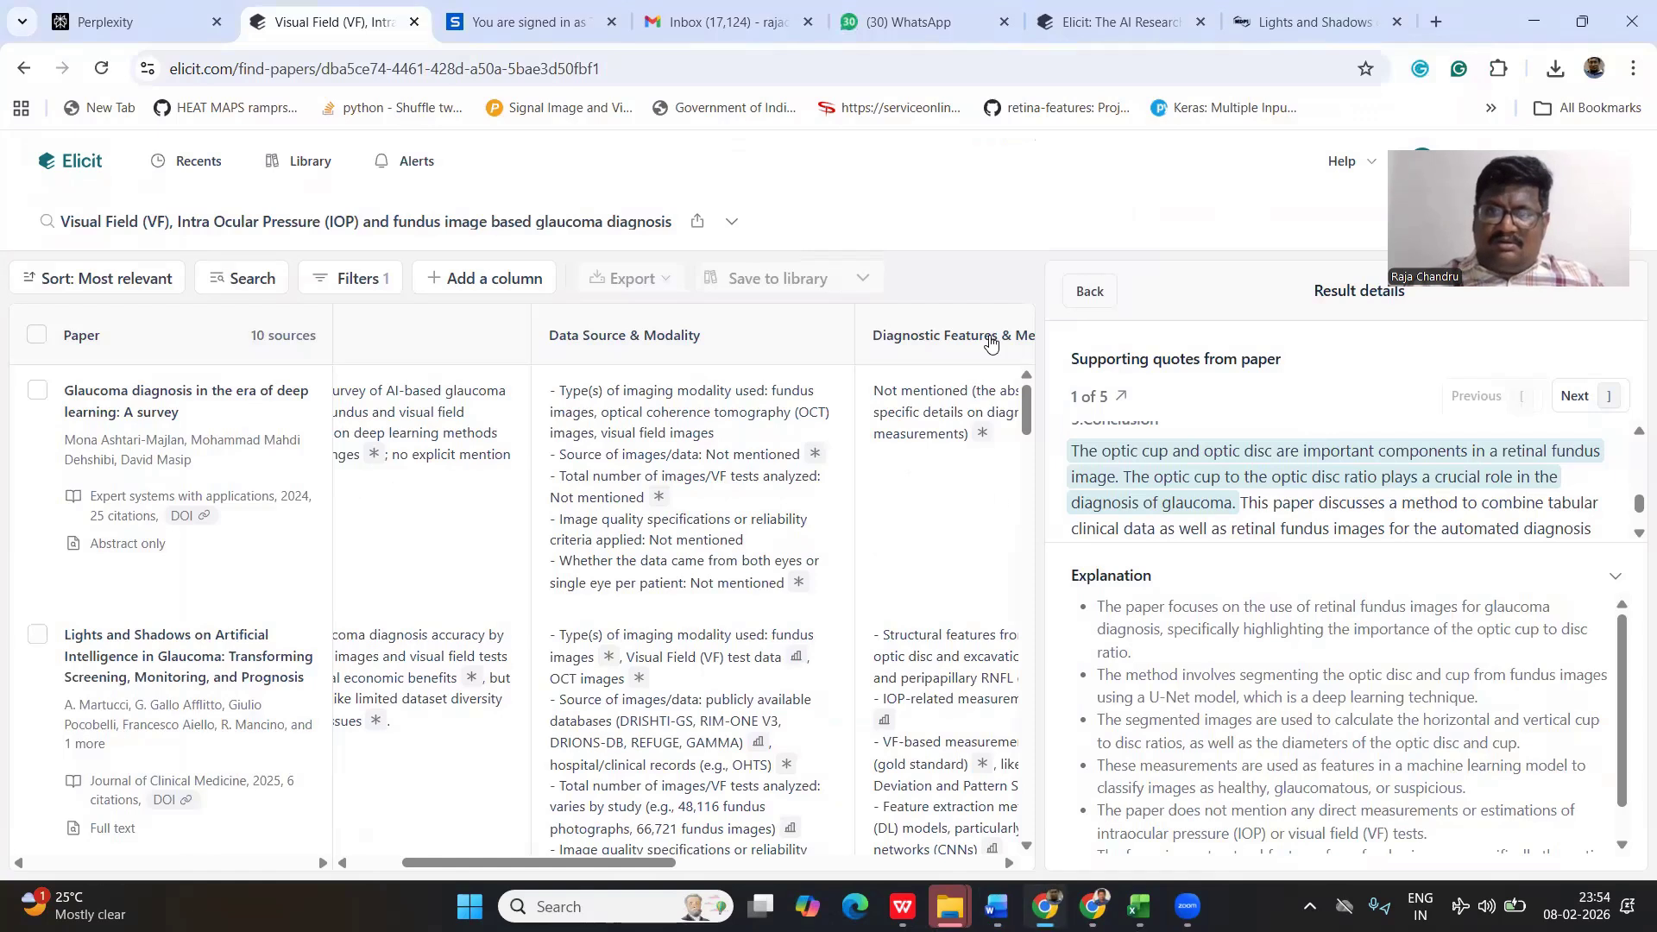
{"action": "left_click", "coordinate": [1127, 30]}
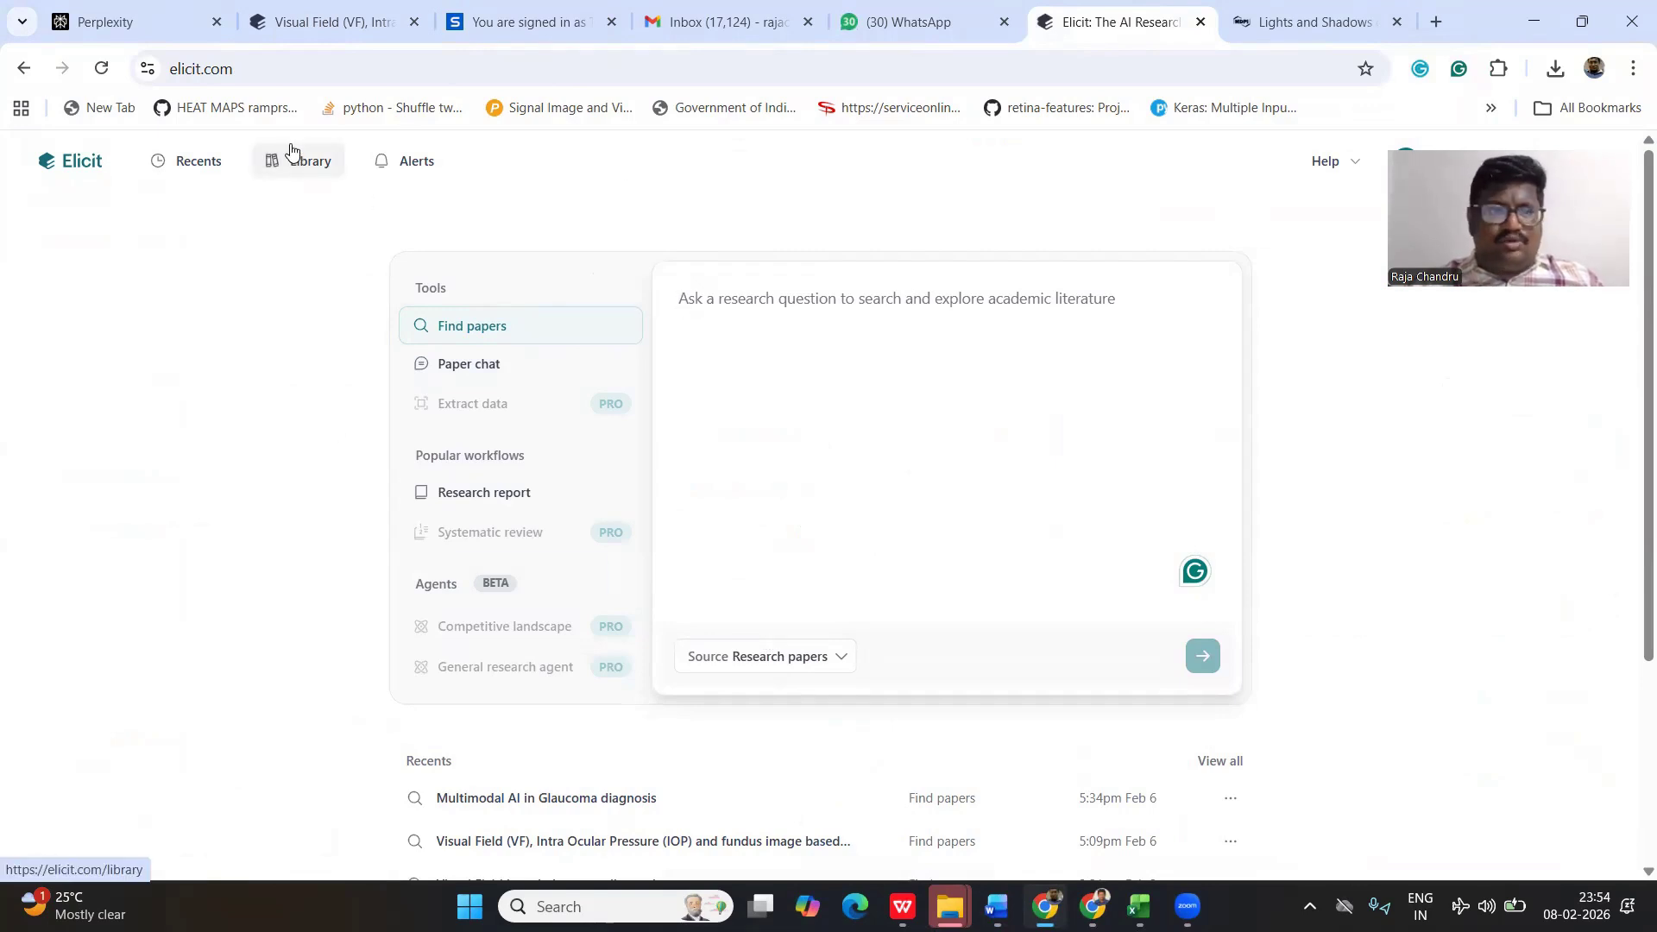
{"action": "left_click", "coordinate": [295, 24]}
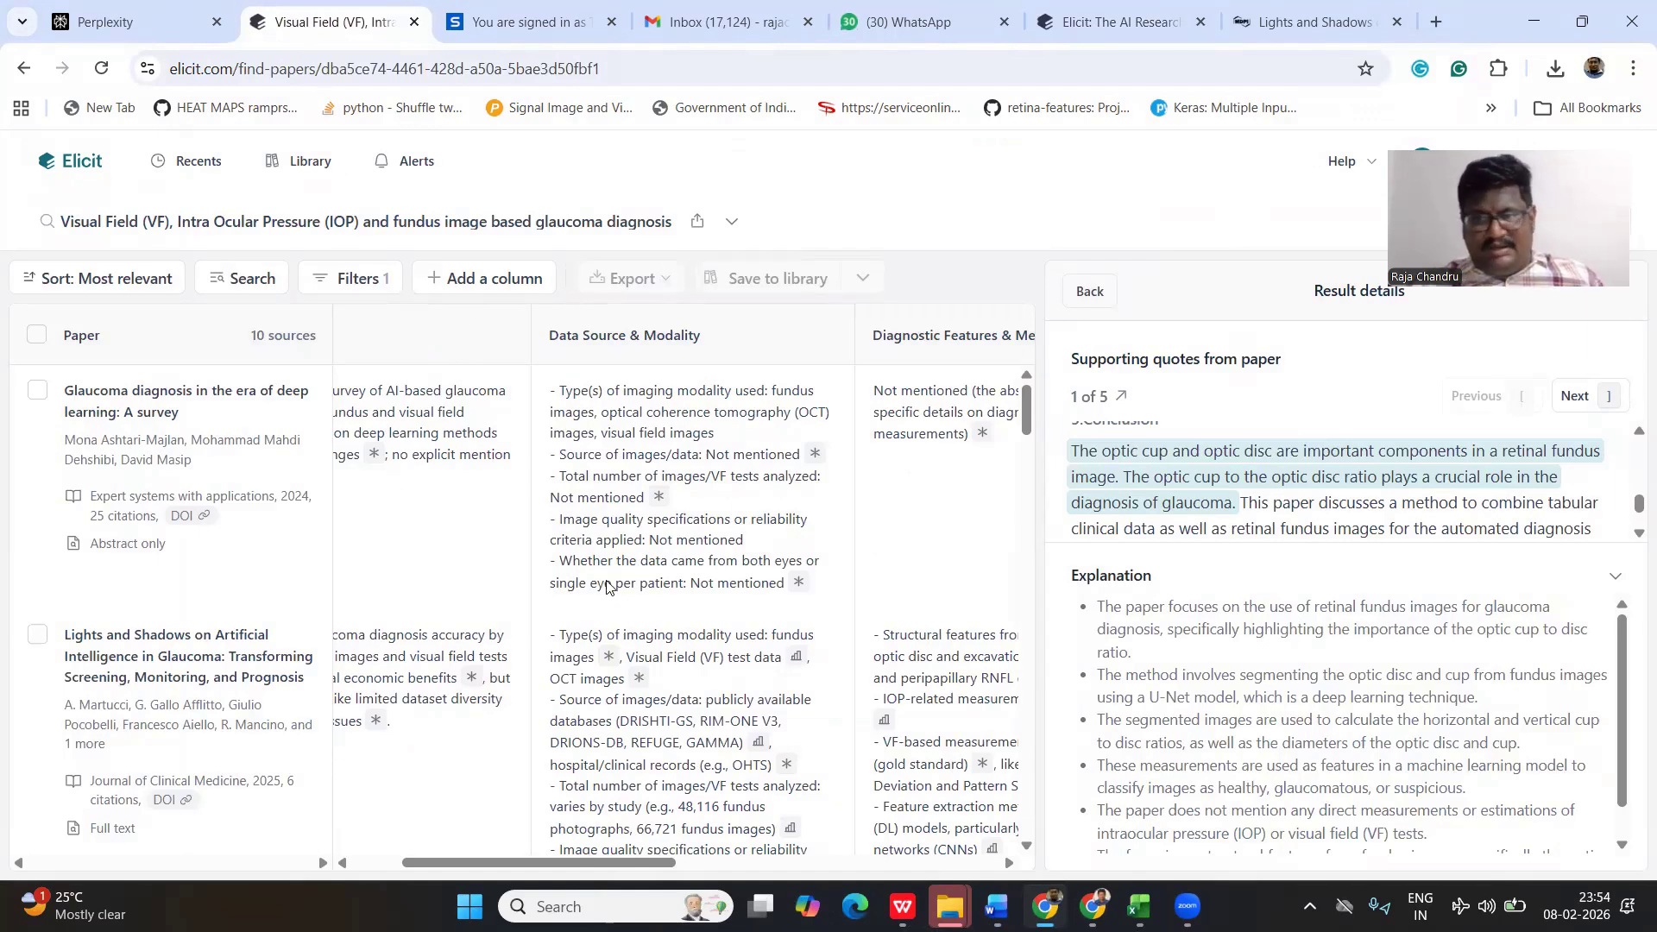
- Inspect the search filters without applying any, and briefly select and deselect the first paper in the results
{"action": "left_click", "coordinate": [361, 285]}
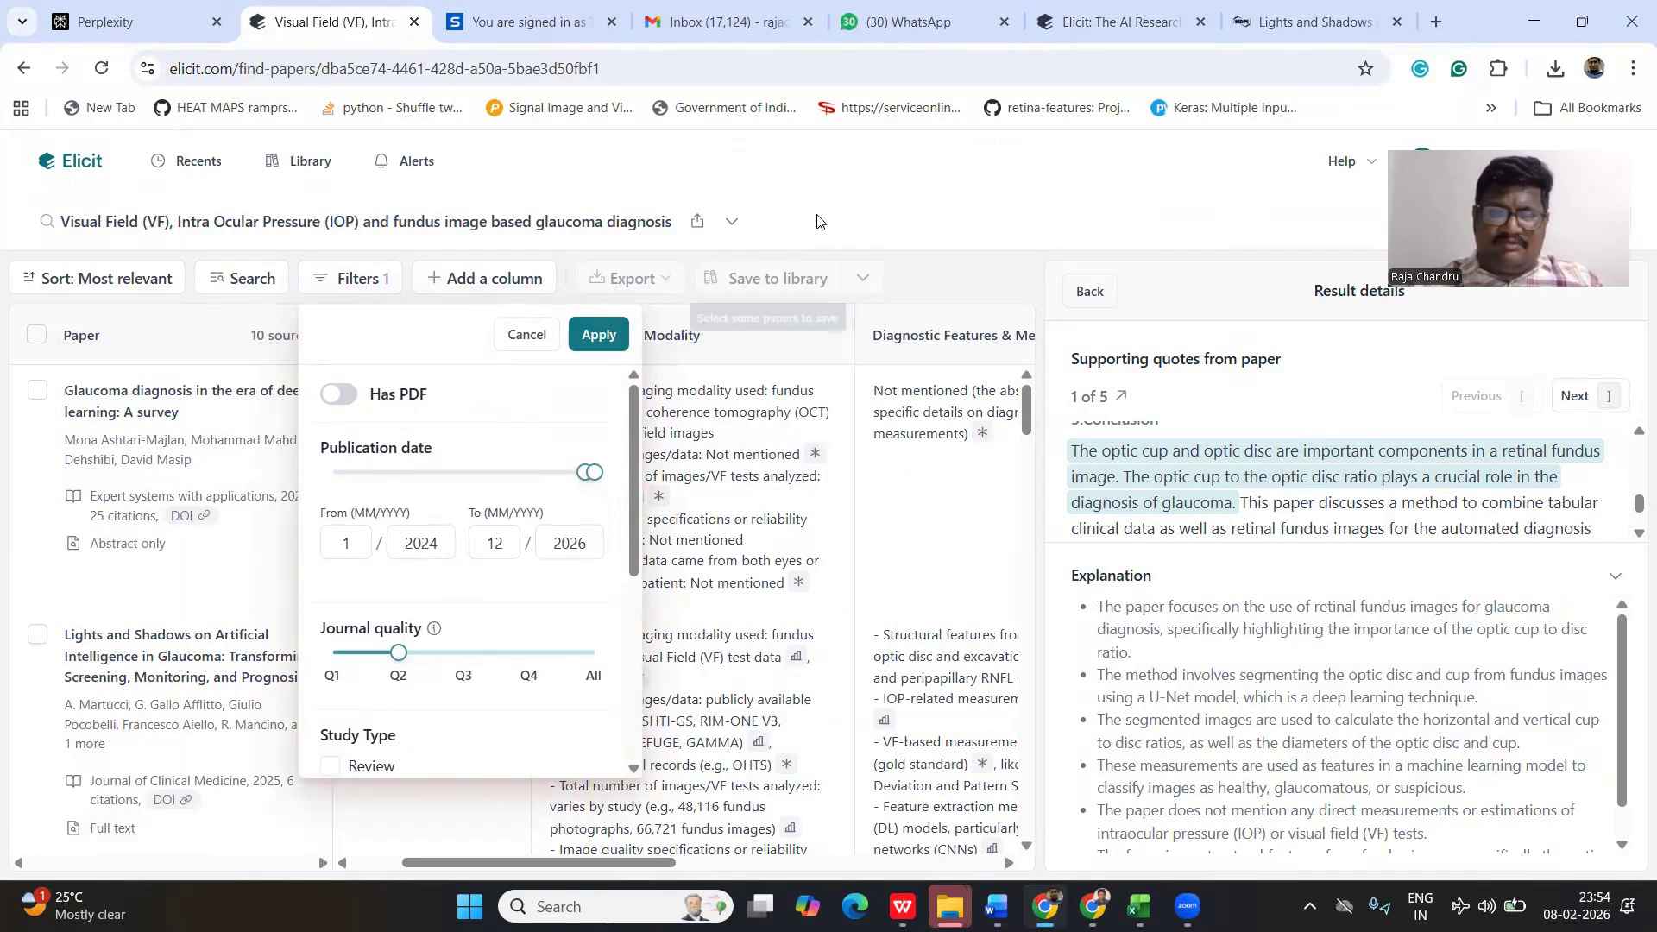
{"action": "key", "text": "Escape"}
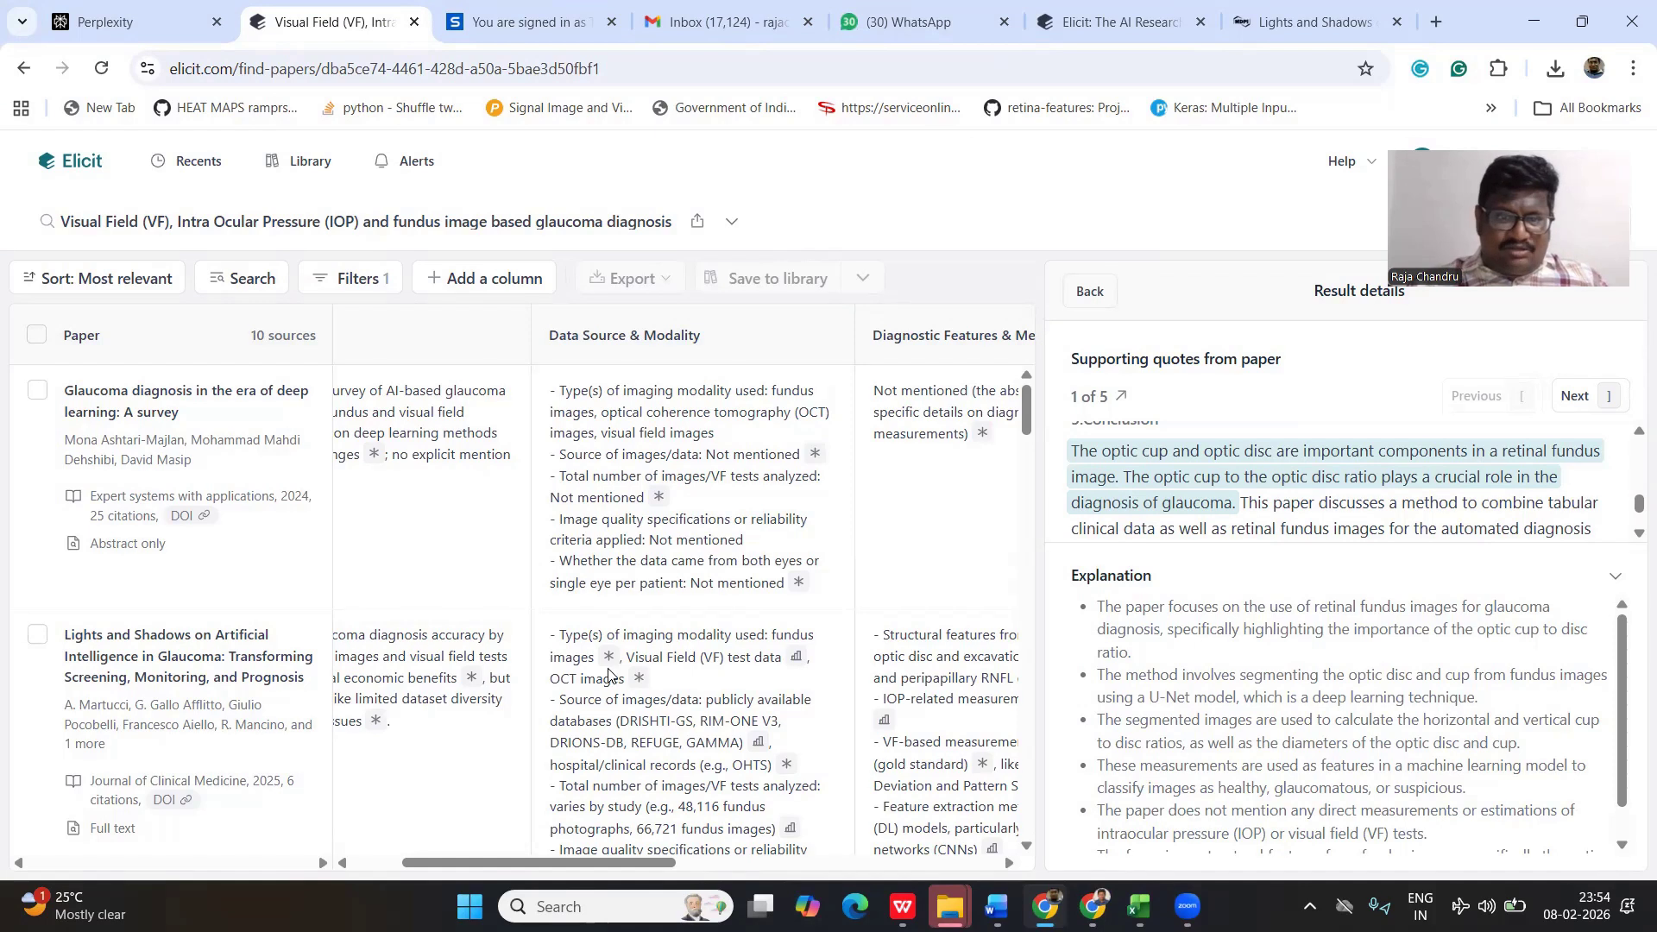
{"action": "left_click", "coordinate": [37, 393]}
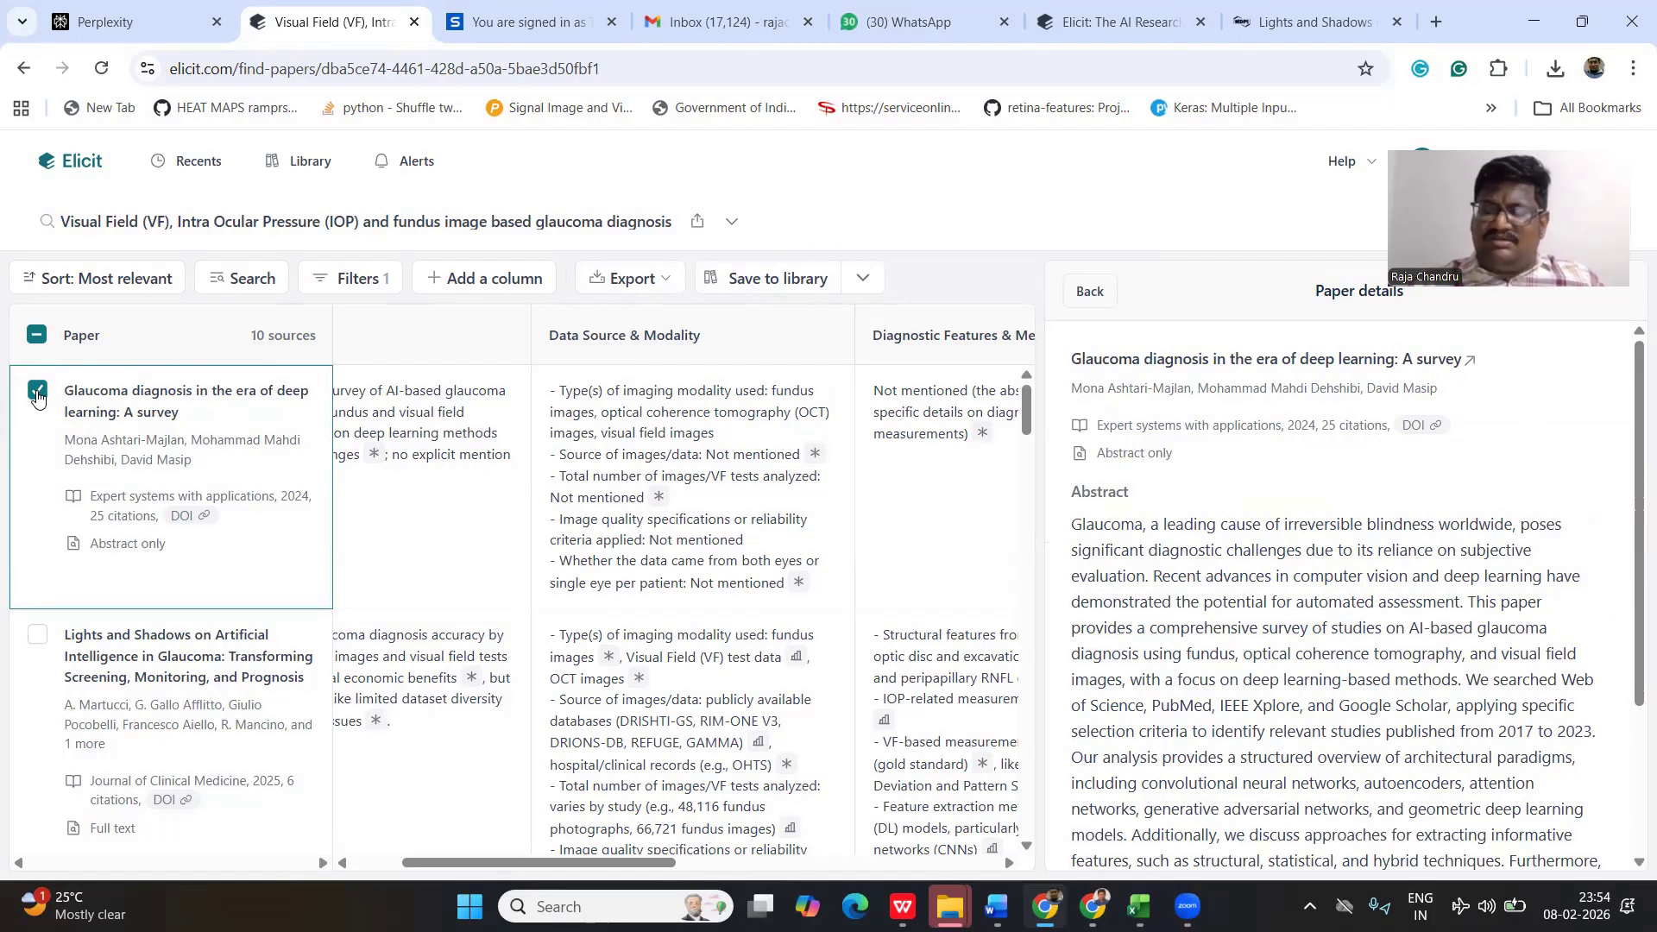
{"action": "left_click", "coordinate": [37, 394]}
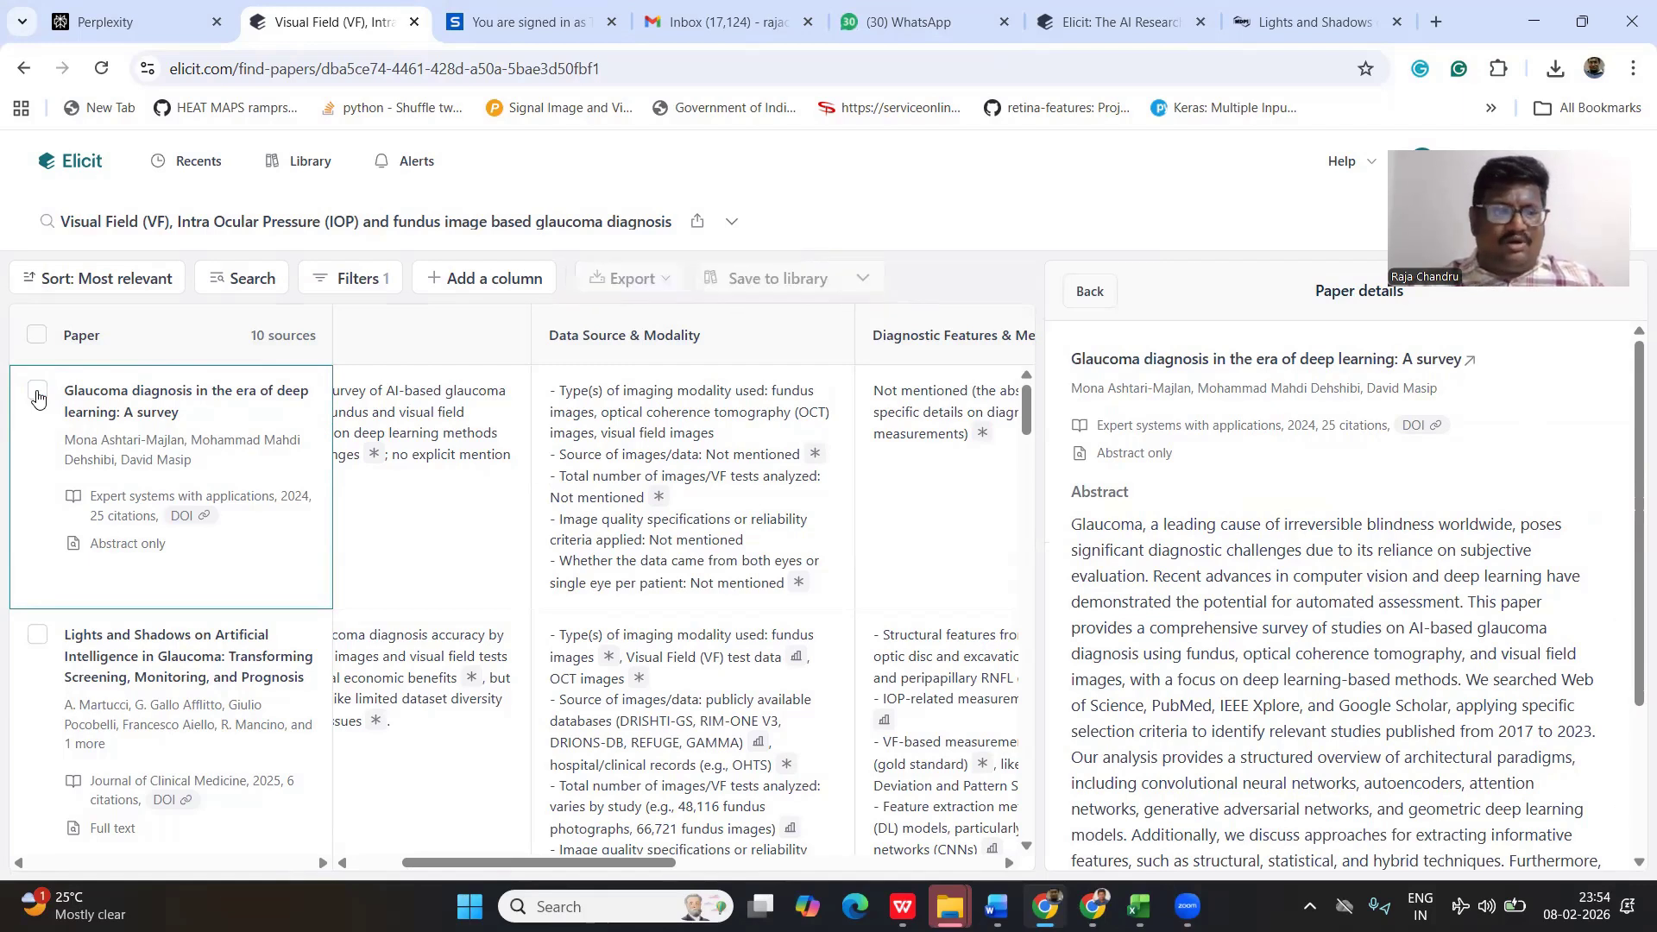
- Start a new column for the results table and name it Dataset
{"action": "left_click", "coordinate": [520, 278]}
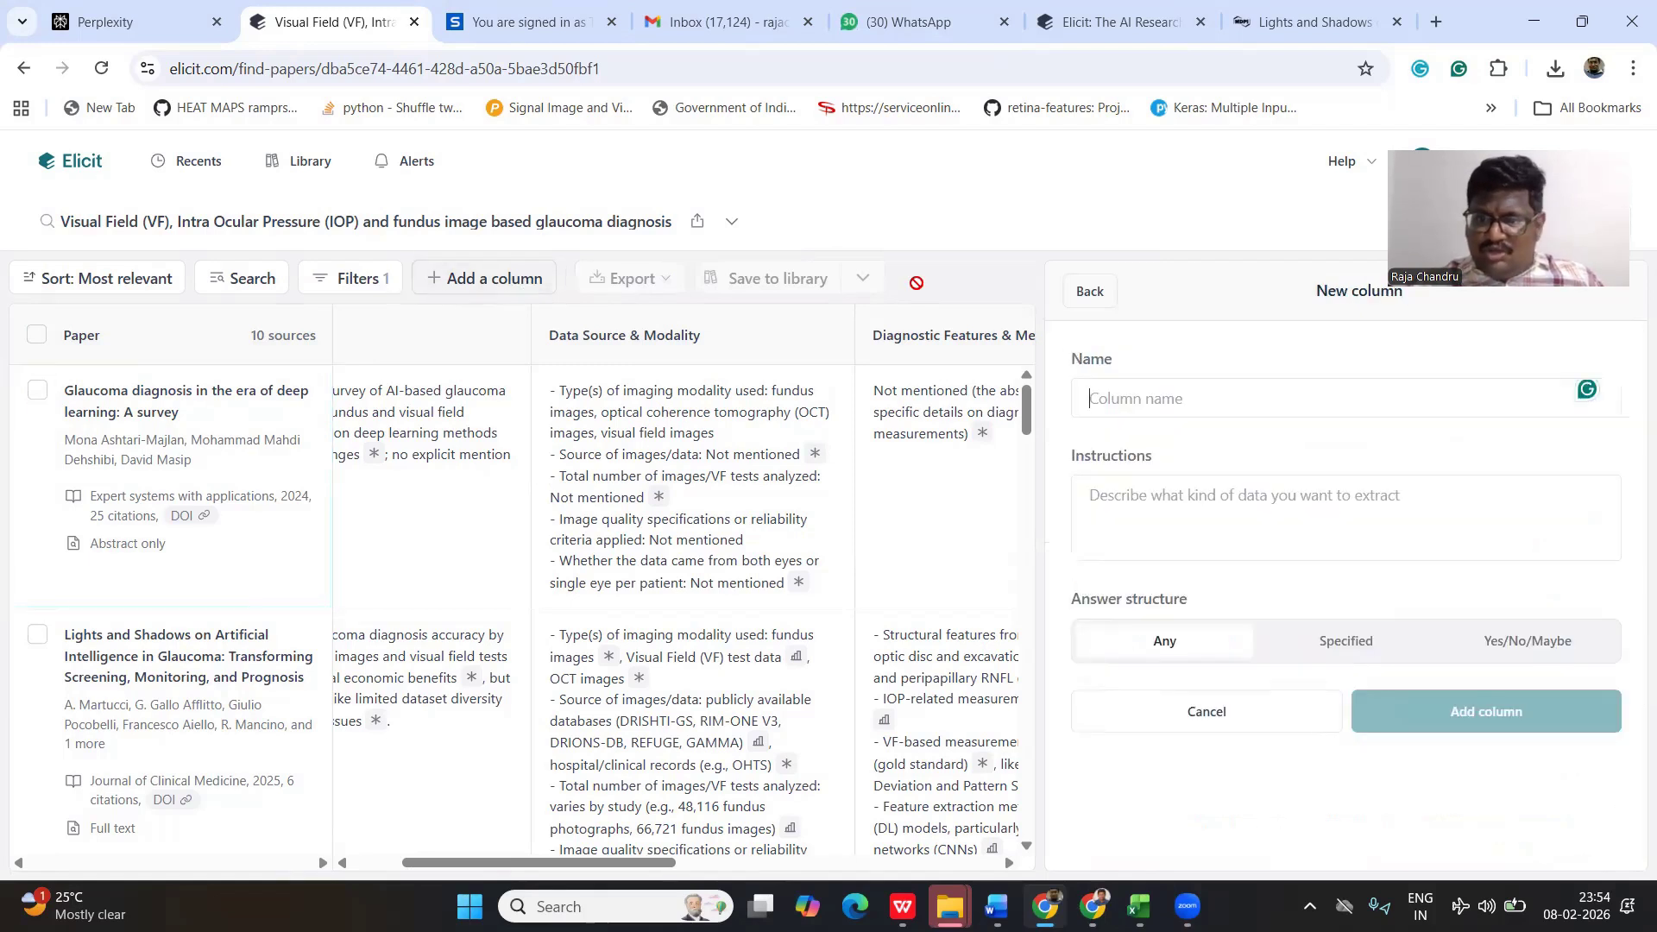
{"action": "left_click", "coordinate": [1158, 400]}
{"action": "type", "text": "D"}
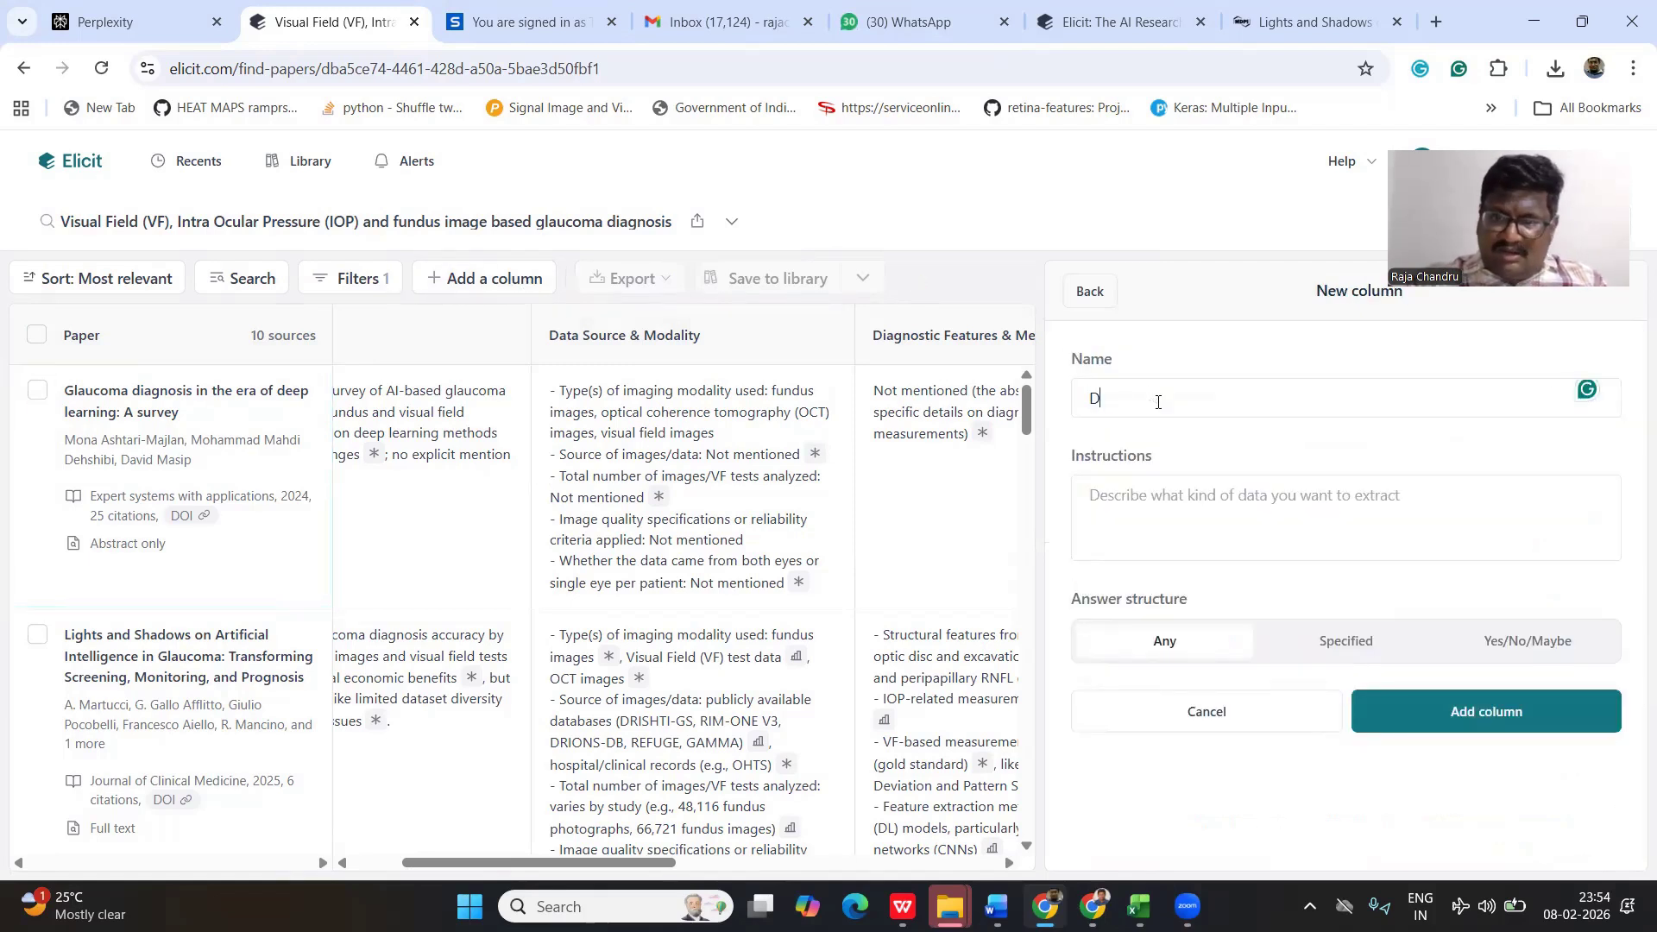
{"action": "type", "text": "ataset"}
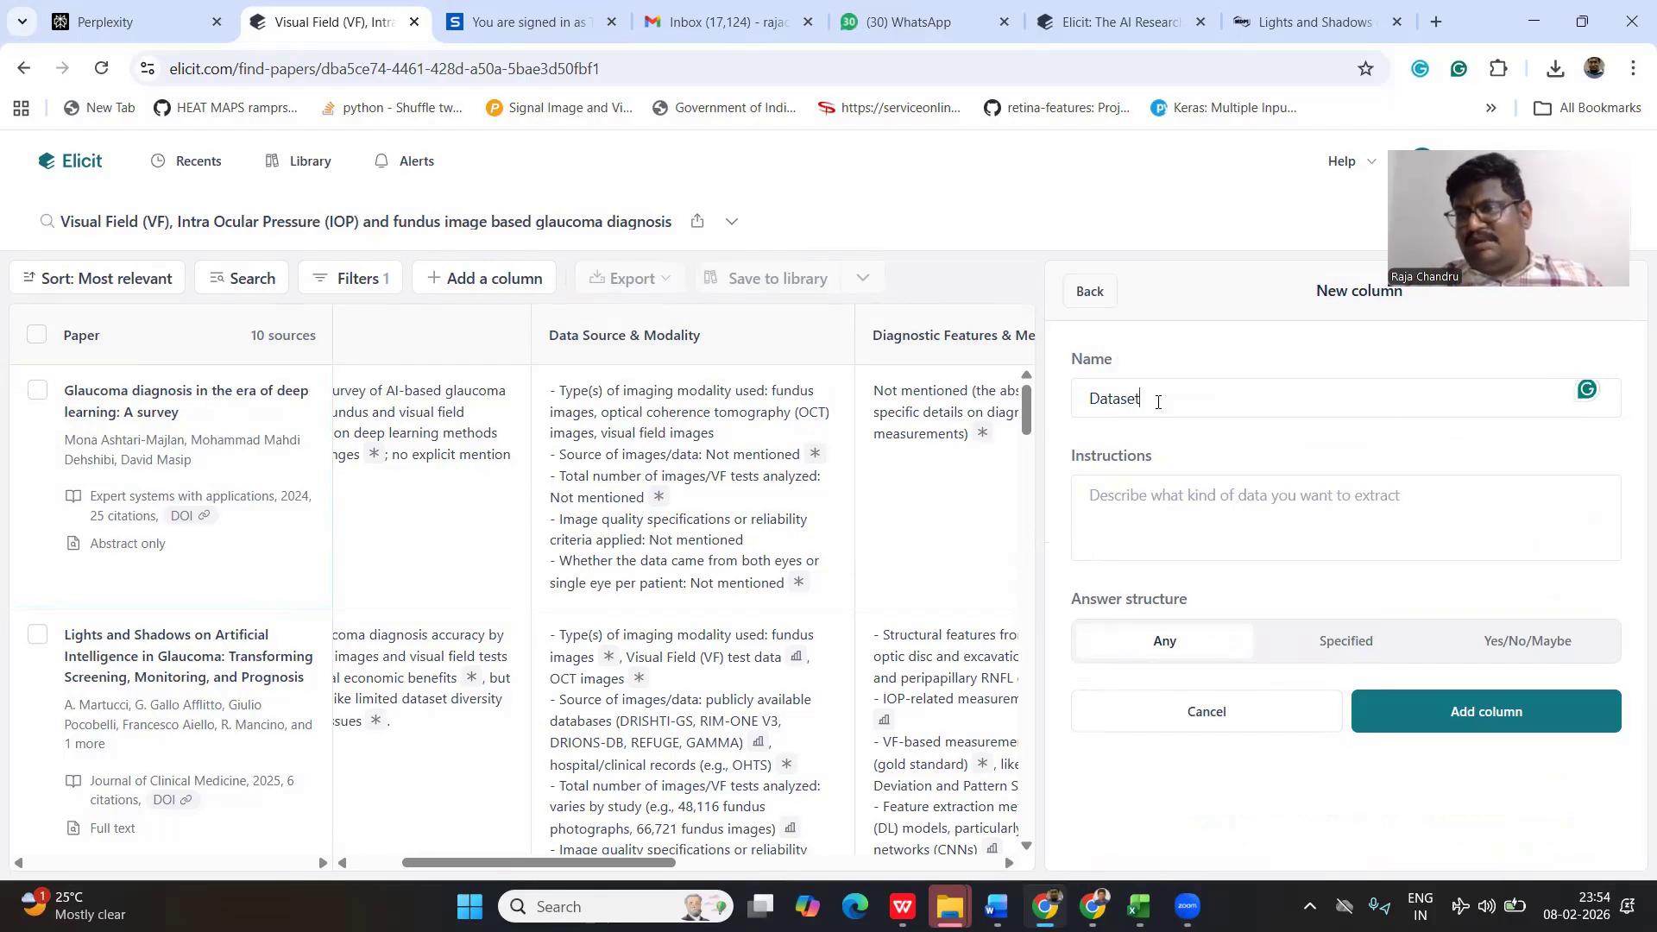
- Replace the new column's name with Outcome
{"action": "key", "text": "BackSpace"}
{"action": "key", "text": "BackSpace"}
{"action": "key", "text": "BackSpace"}
{"action": "key", "text": "BackSpace"}
{"action": "key", "text": "BackSpace"}
{"action": "key", "text": "BackSpace"}
{"action": "key", "text": "BackSpace"}
{"action": "type", "text": "Outcome"}
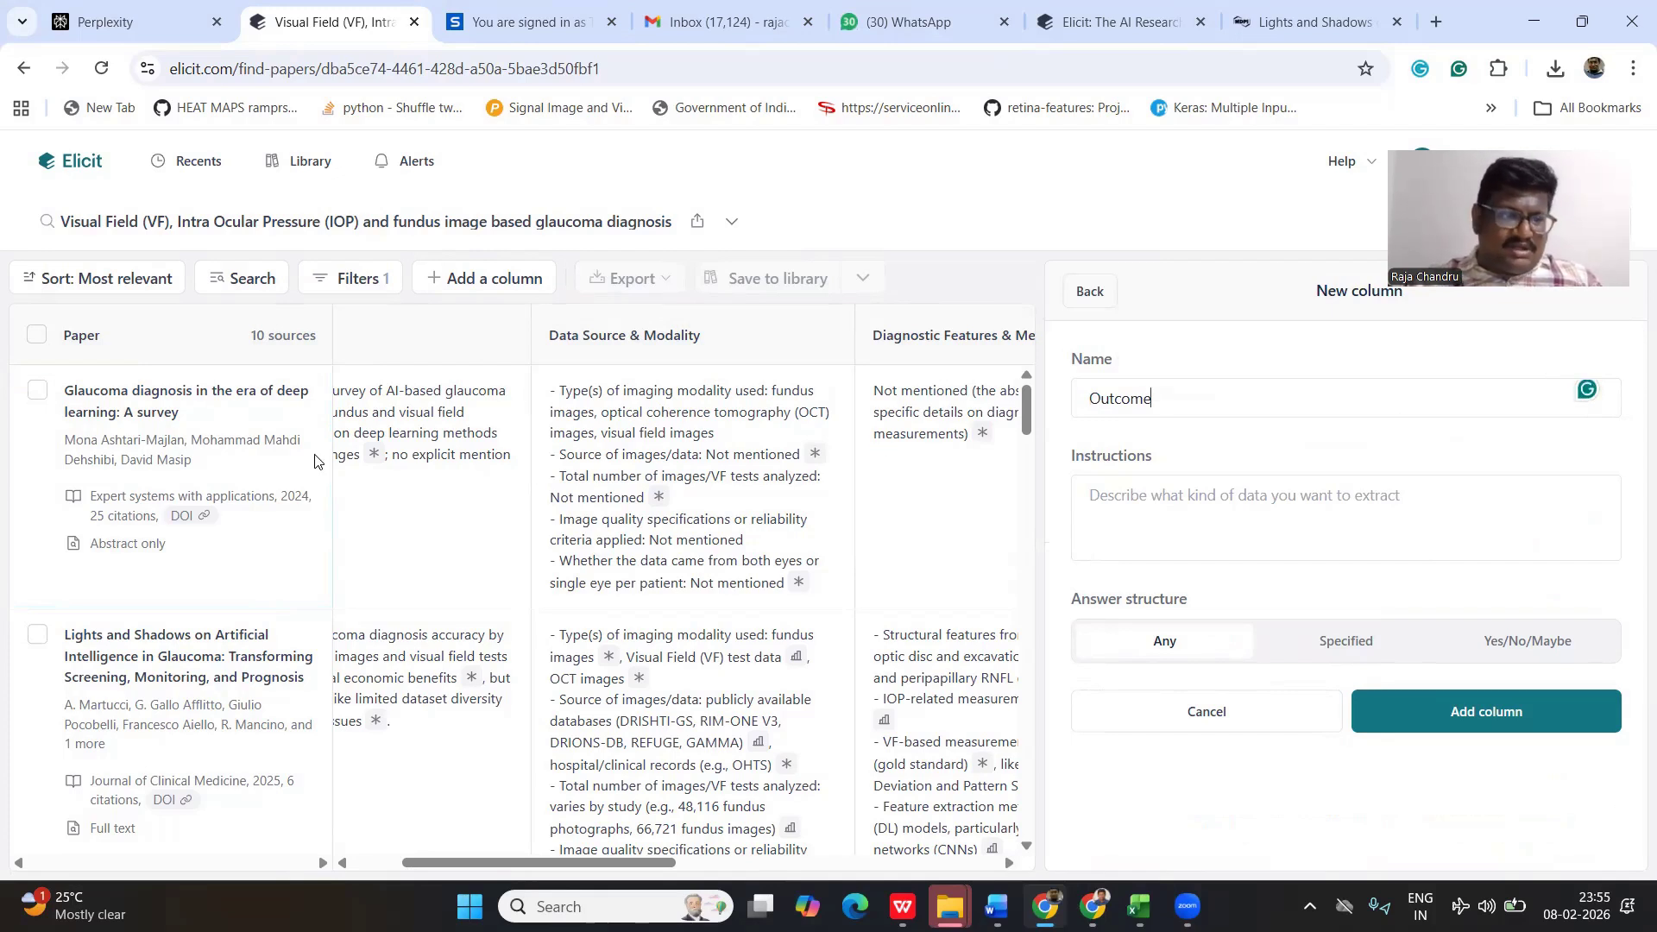
- Select the paper "Glaucoma diagnosis in the era of deep learning: A survey" and review it alongside the next result's extracted data
{"action": "left_click", "coordinate": [38, 397]}
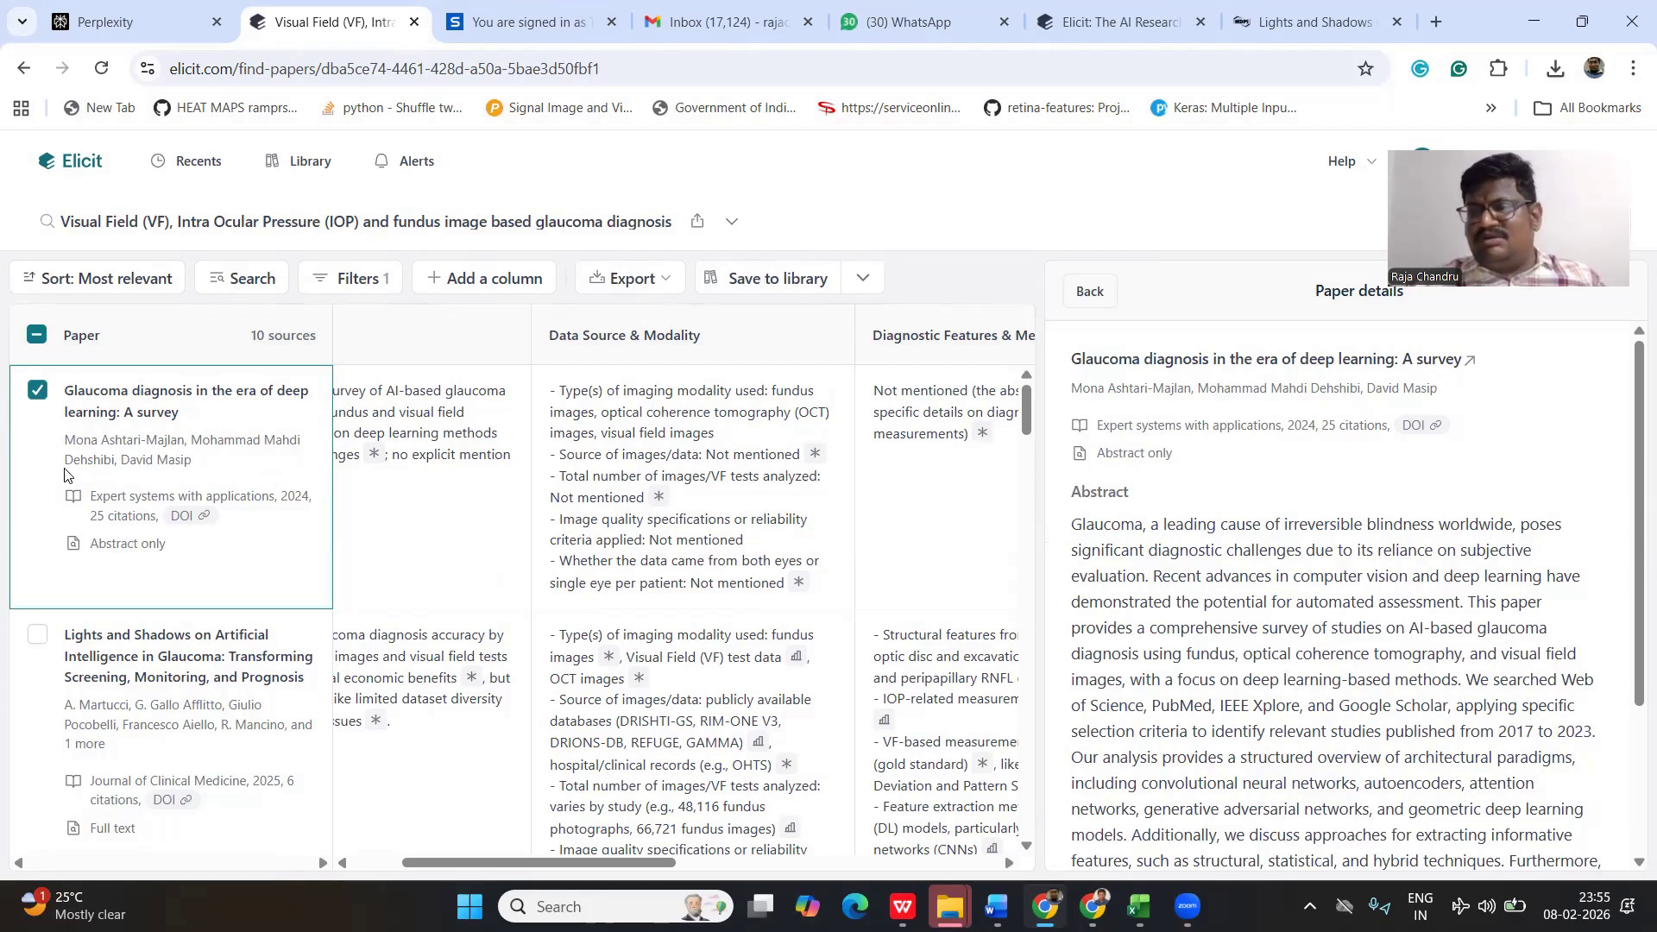
{"action": "scroll", "coordinate": [178, 541], "scroll_direction": "down", "scroll_amount": 5}
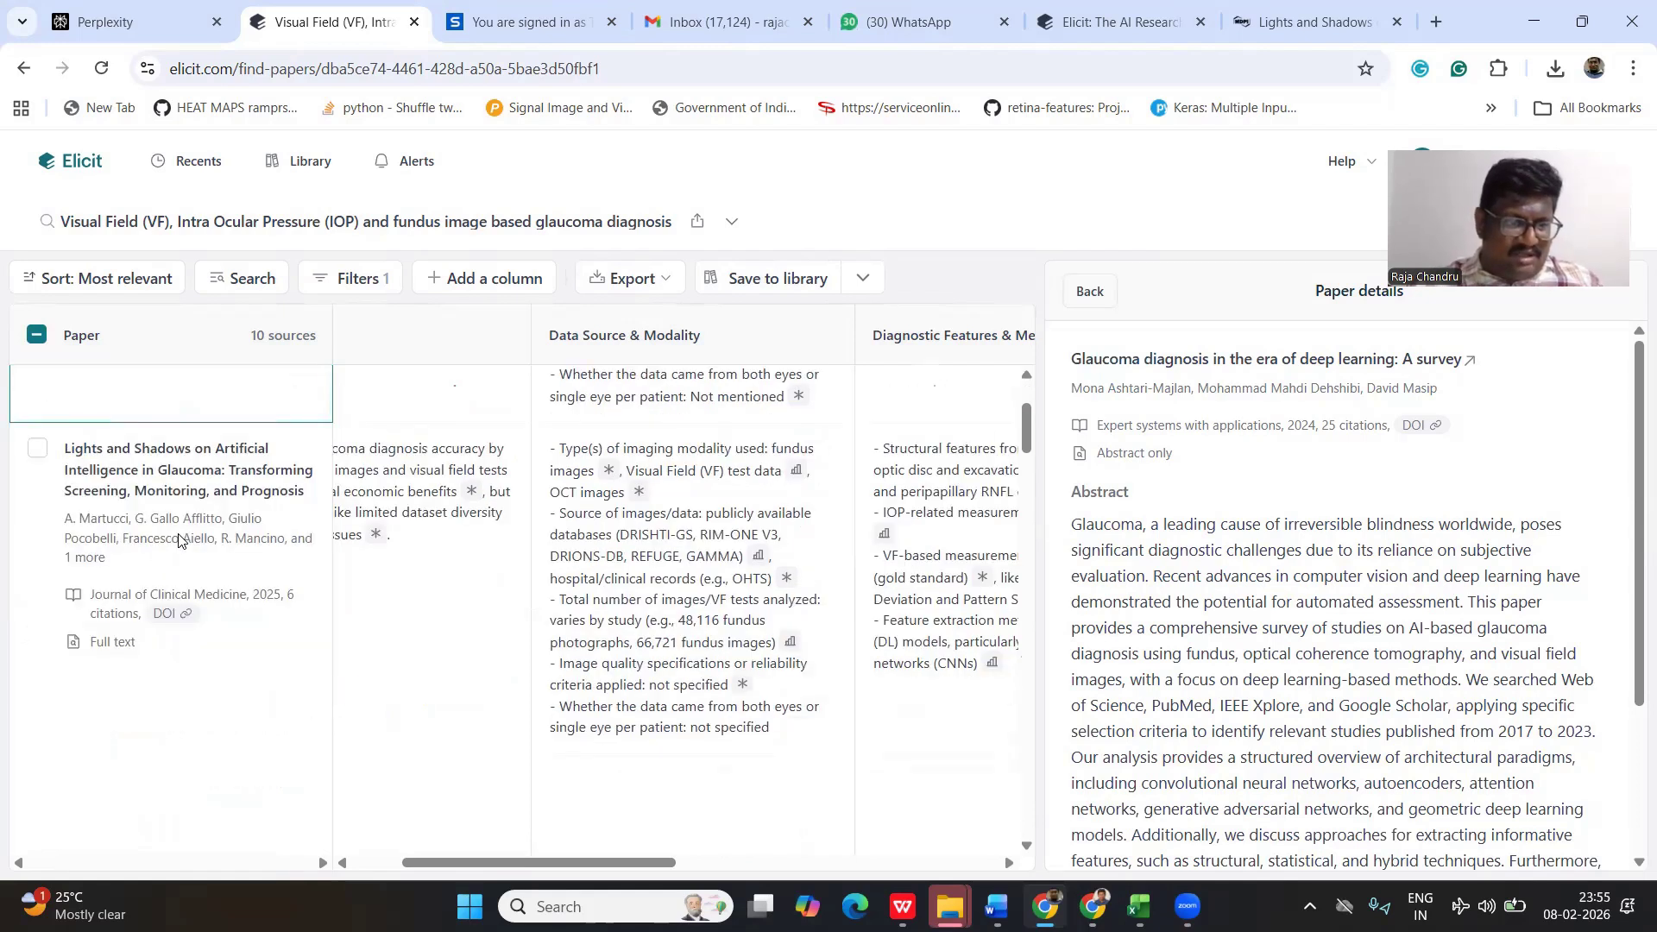
{"action": "scroll", "coordinate": [178, 542], "scroll_direction": "up", "scroll_amount": 5}
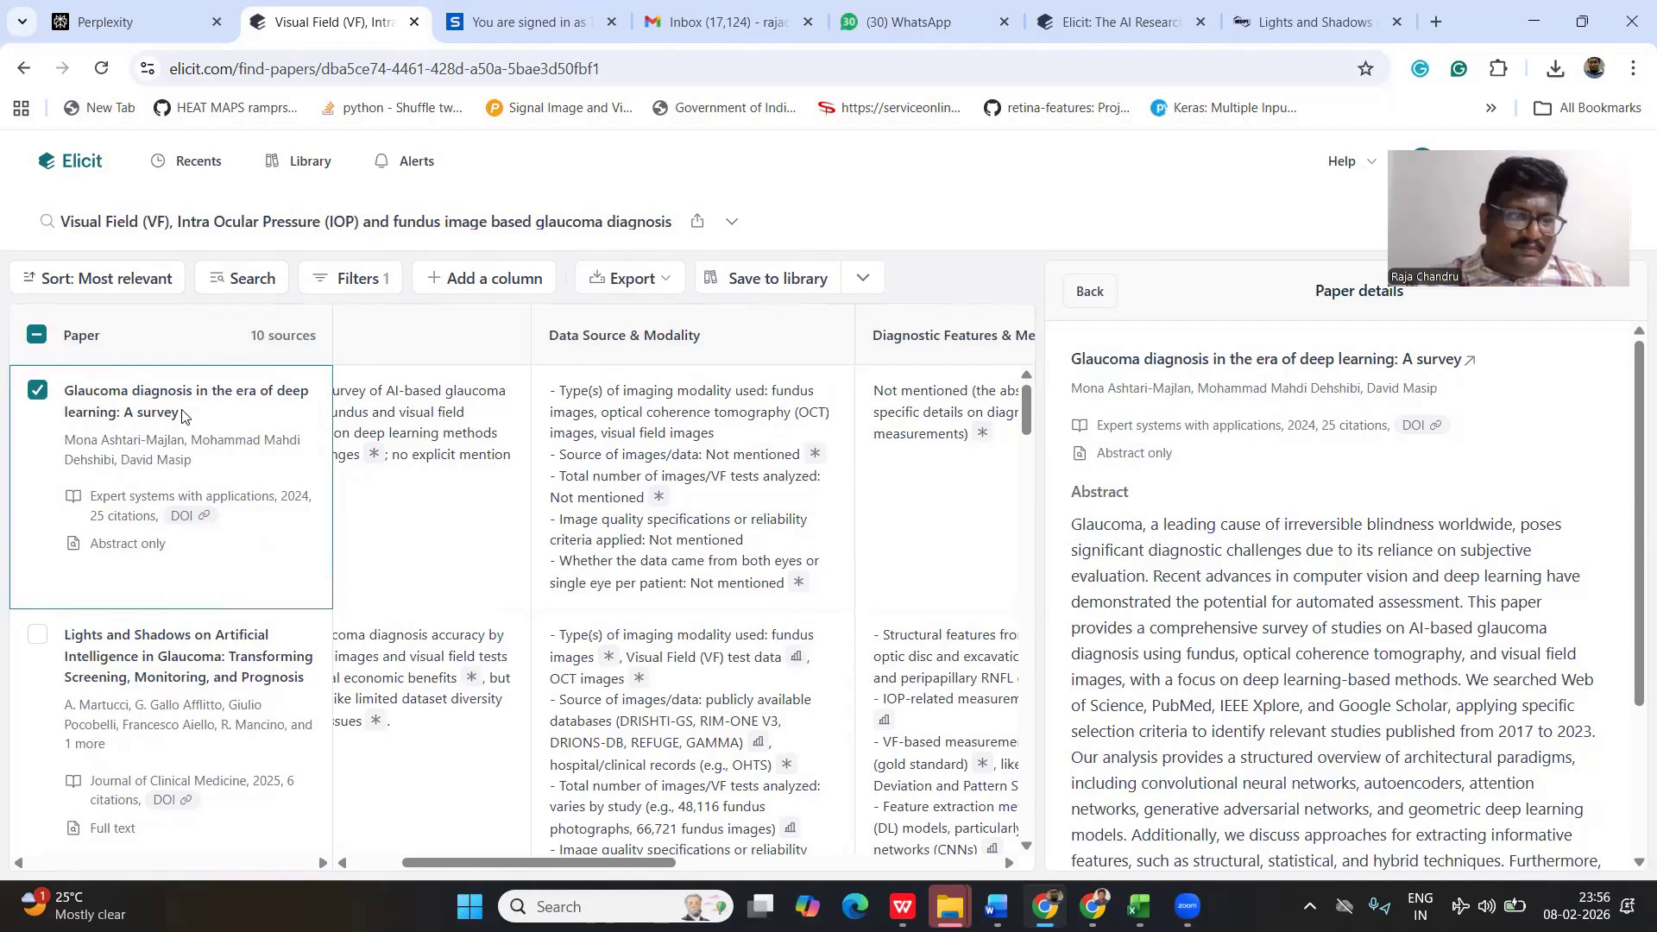
{"action": "left_click_drag", "start_coordinate": [183, 417], "coordinate": [156, 414]}
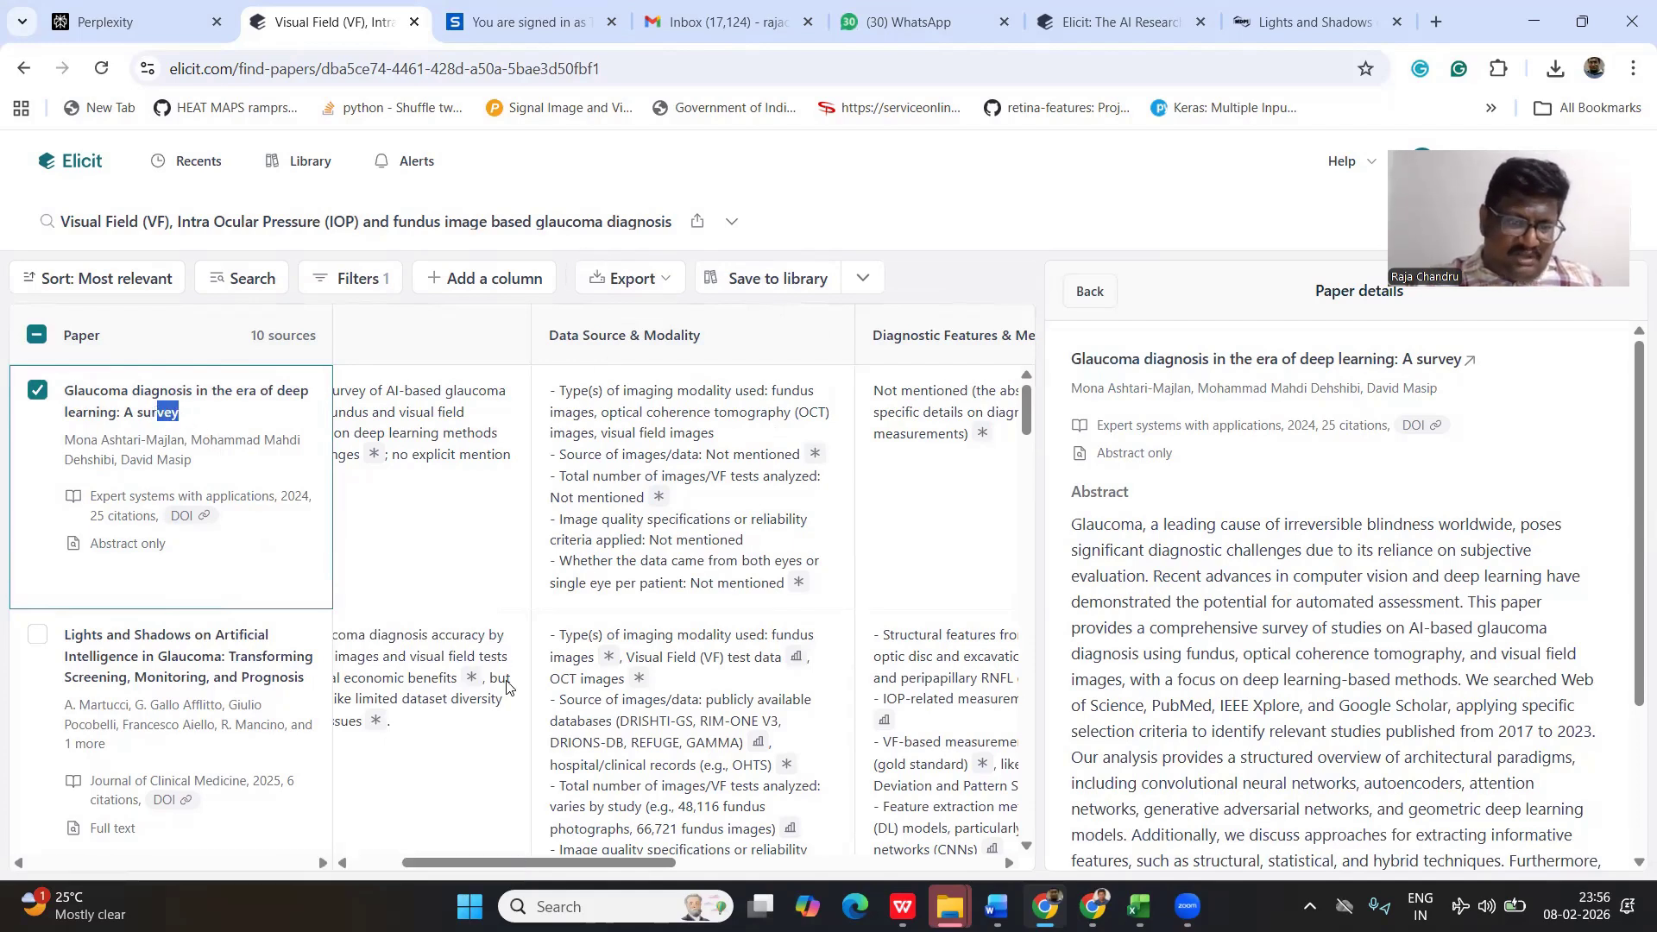
{"action": "scroll", "coordinate": [507, 687], "scroll_direction": "down", "scroll_amount": 2}
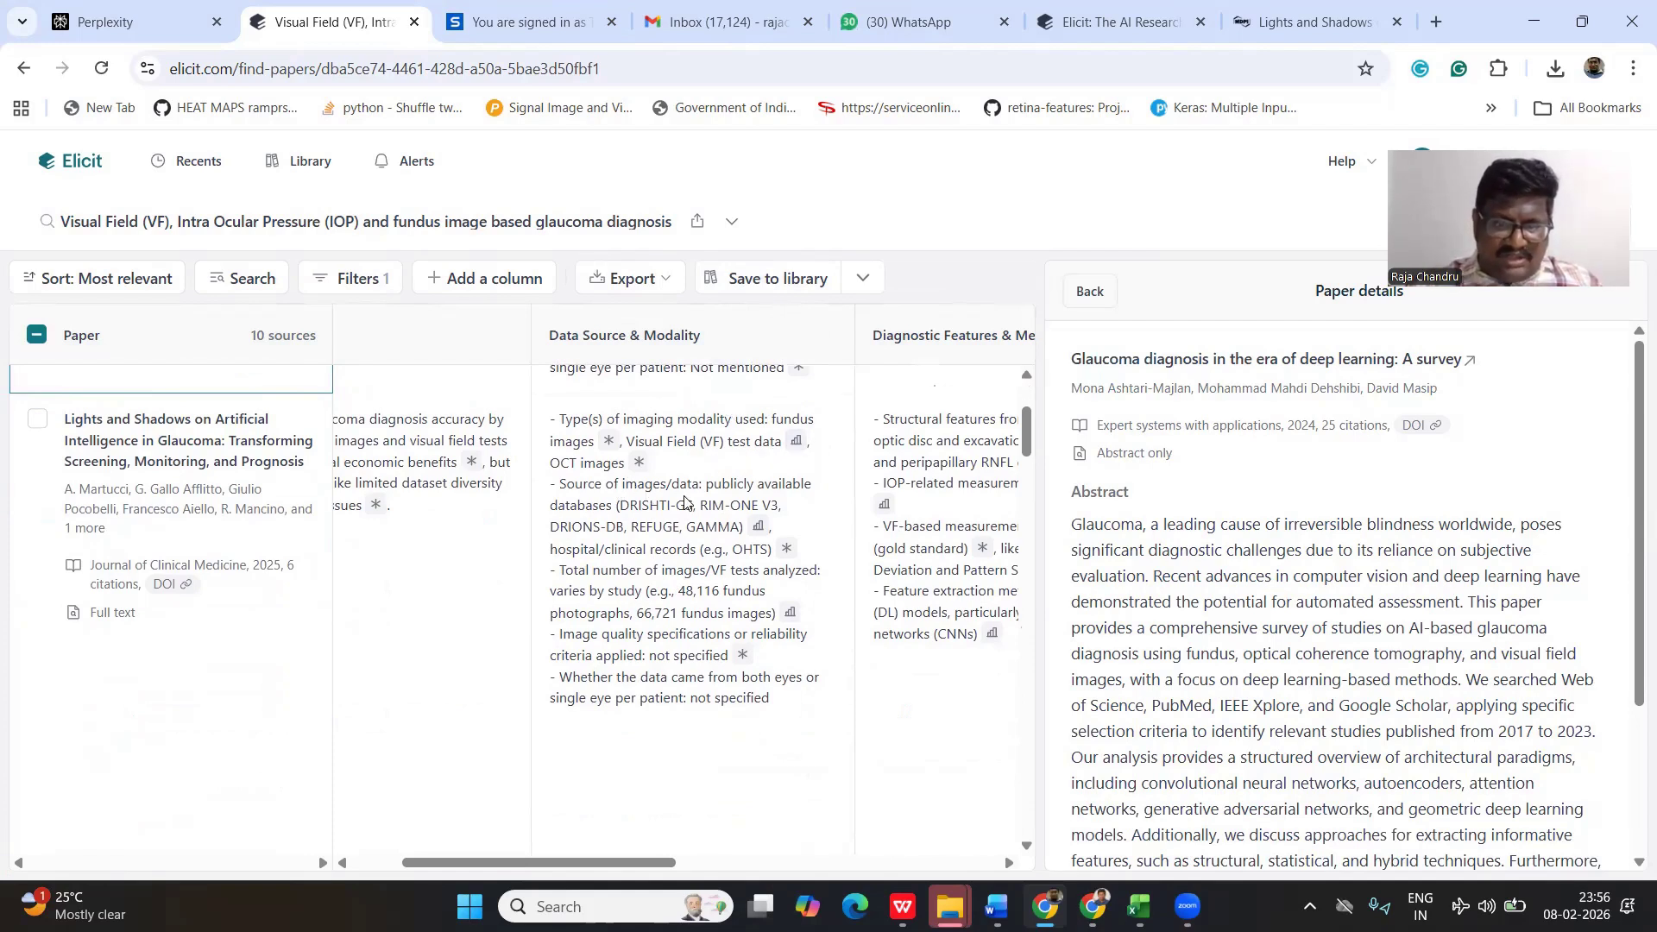
{"action": "scroll", "coordinate": [749, 643], "scroll_direction": "up", "scroll_amount": 1}
{"action": "scroll", "coordinate": [748, 643], "scroll_direction": "down", "scroll_amount": 2}
{"action": "scroll", "coordinate": [748, 643], "scroll_direction": "down", "scroll_amount": 1}
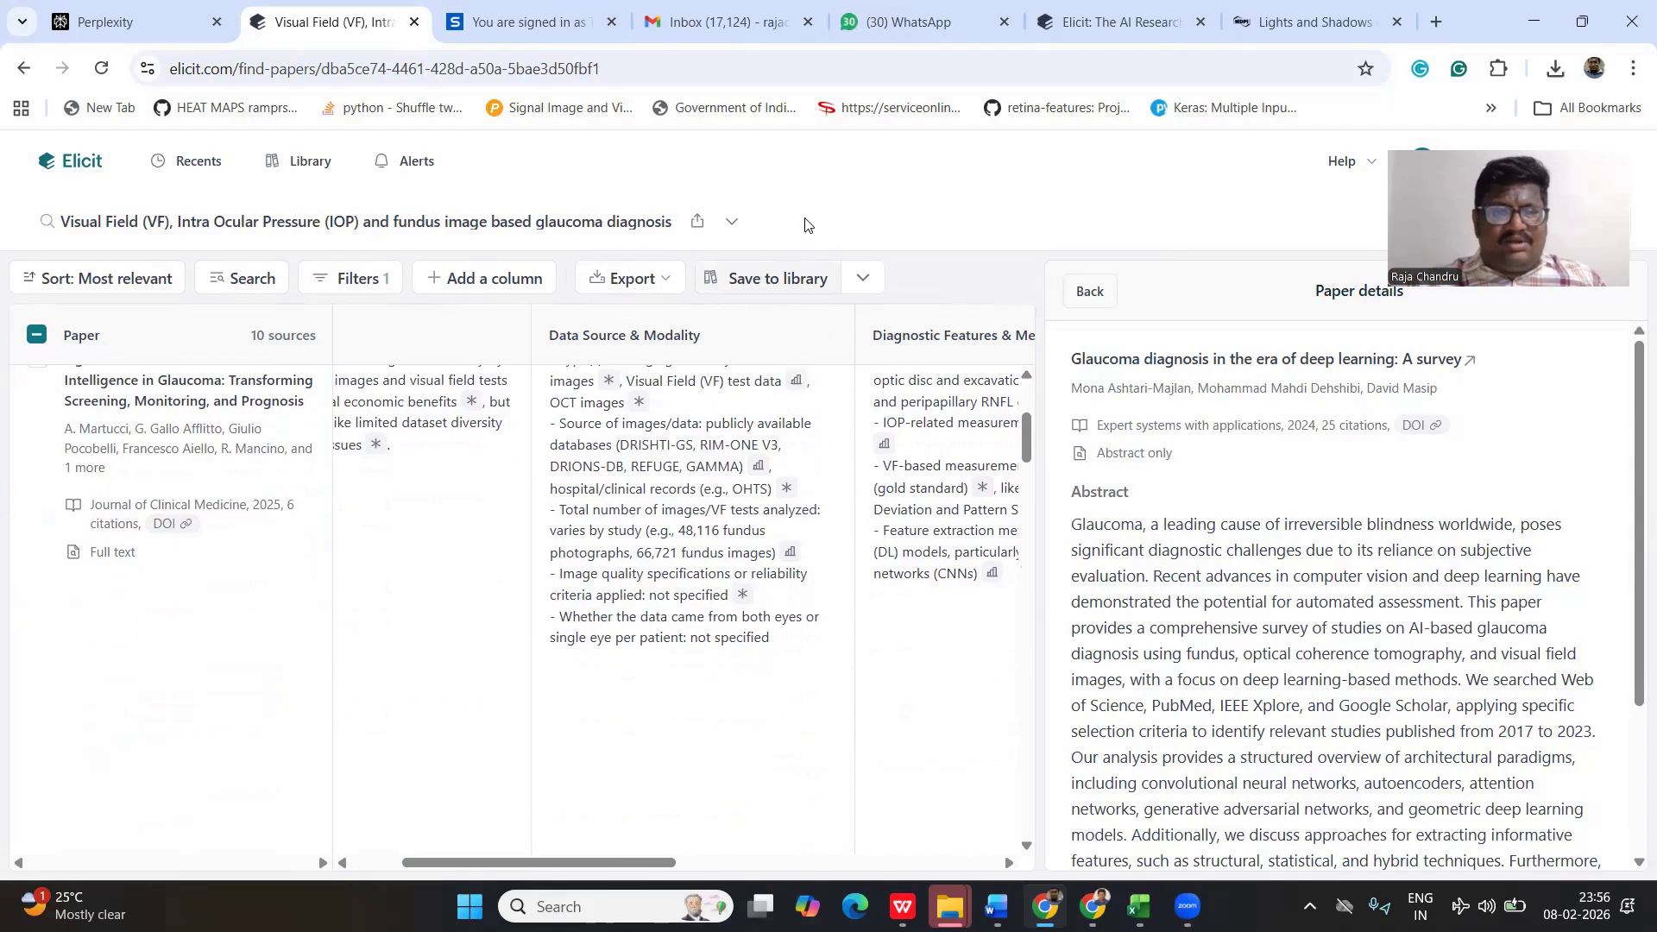
- Switch to the Elicit - Fundus_VF_IoP workbook in Excel and look through its exported paper columns
{"action": "mouse_move", "coordinate": [1139, 907]}
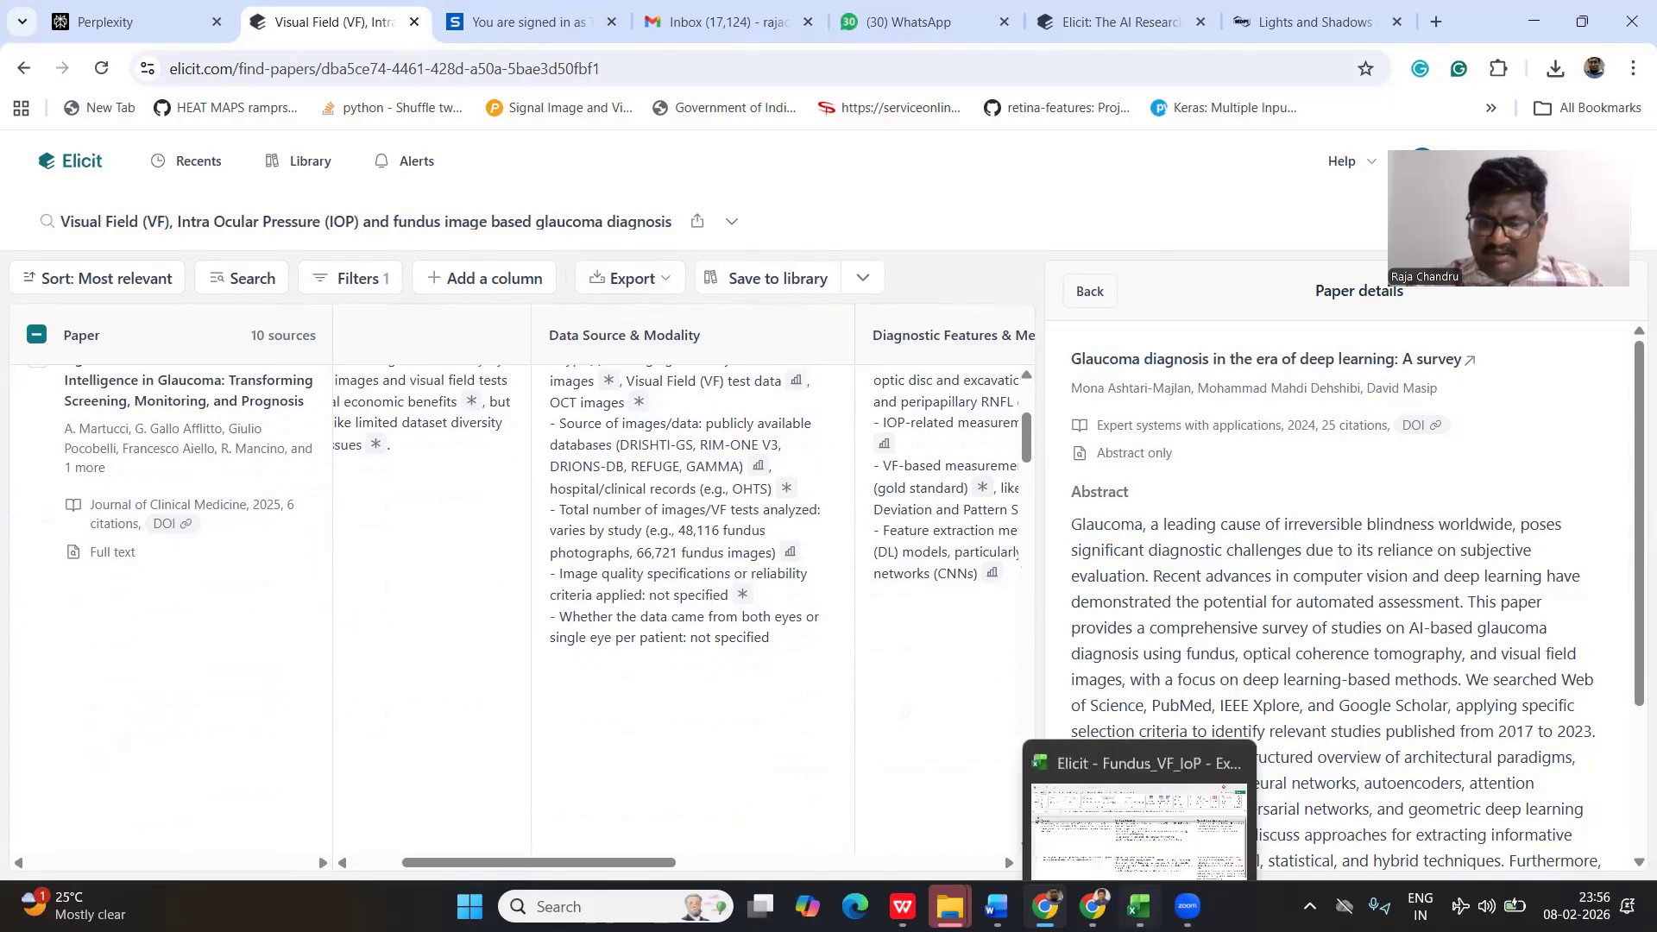
{"action": "left_click", "coordinate": [1134, 812]}
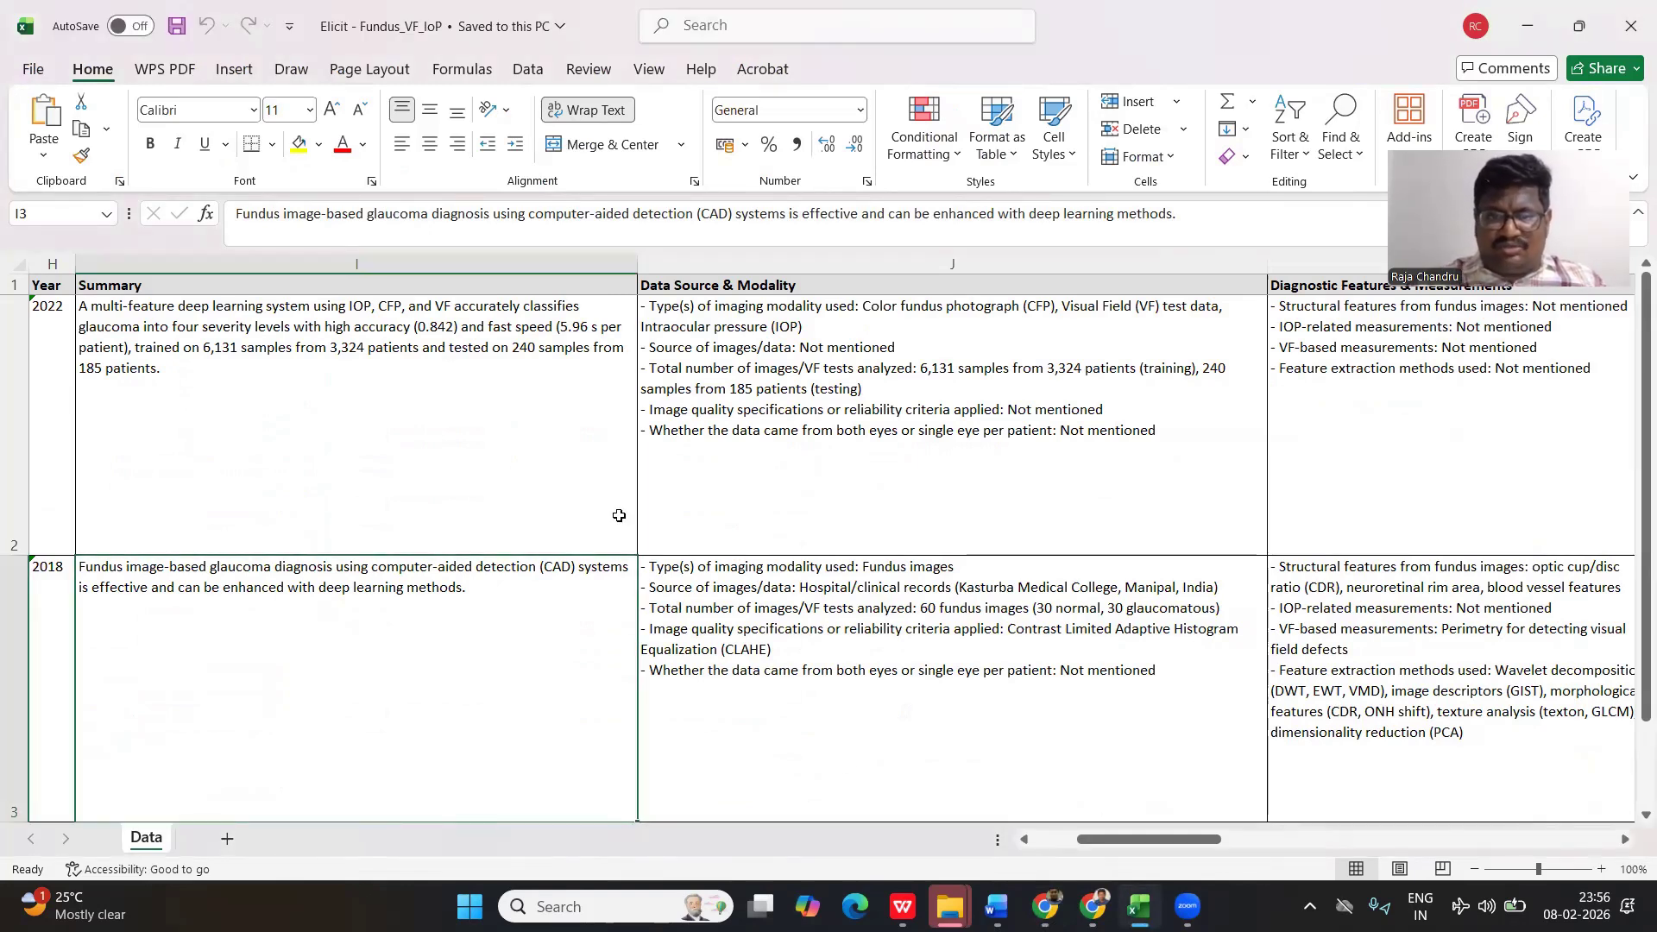
{"action": "scroll", "coordinate": [322, 413], "scroll_direction": "right", "scroll_amount": 2}
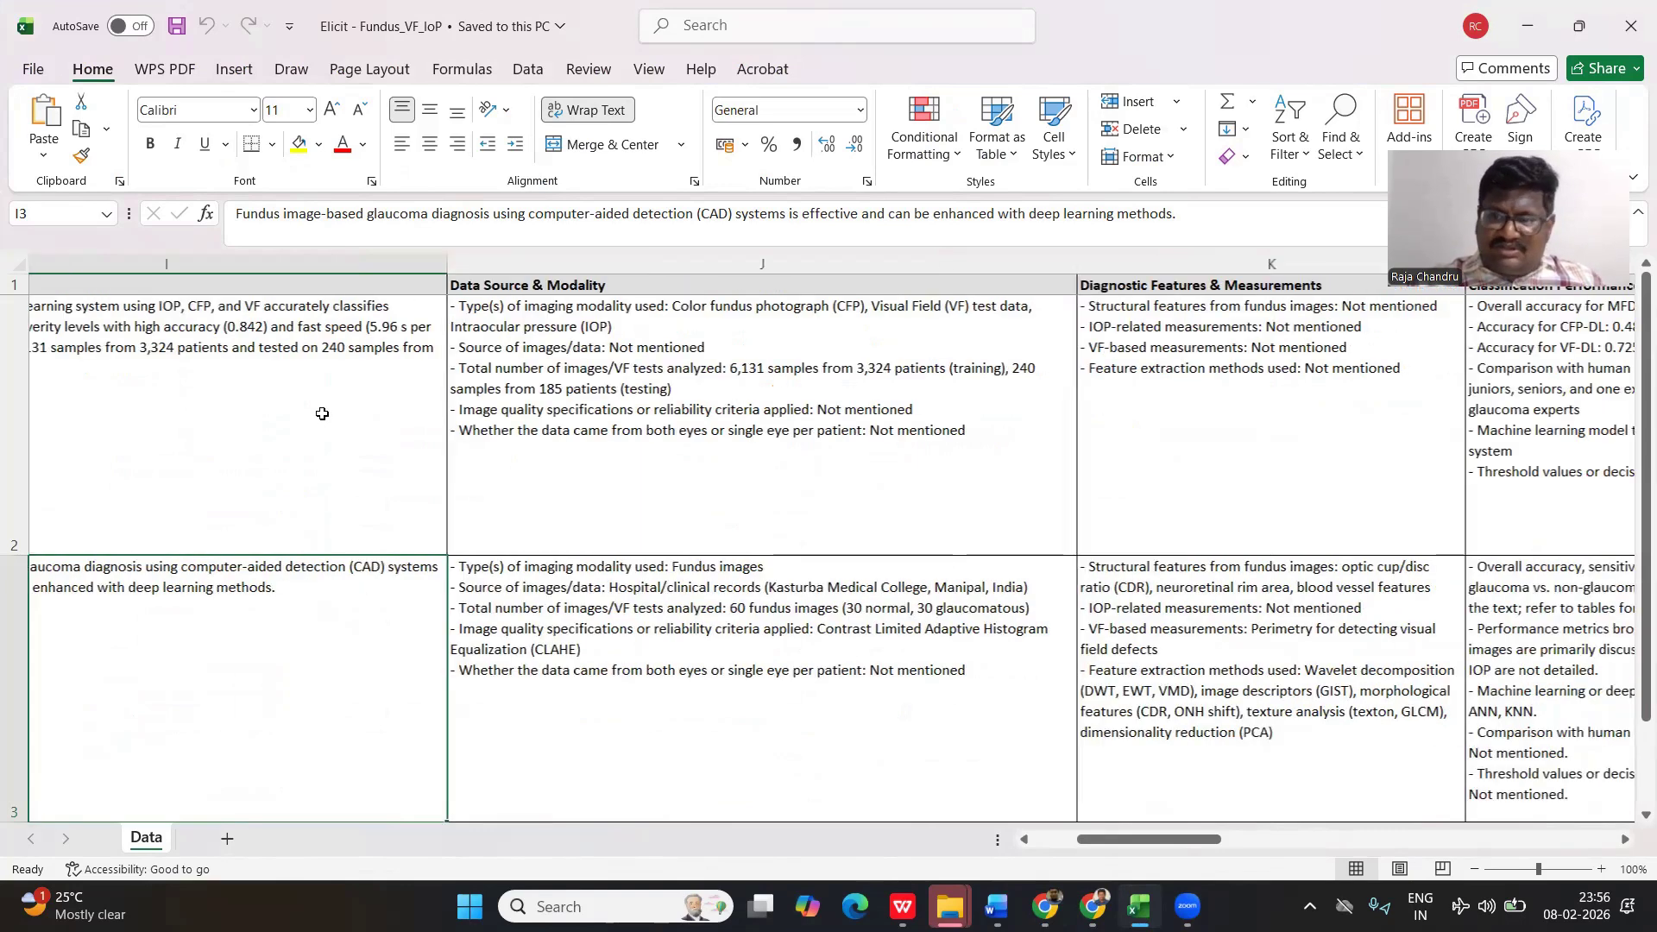
{"action": "scroll", "coordinate": [322, 414], "scroll_direction": "left", "scroll_amount": 8}
{"action": "scroll", "coordinate": [322, 414], "scroll_direction": "right", "scroll_amount": 10}
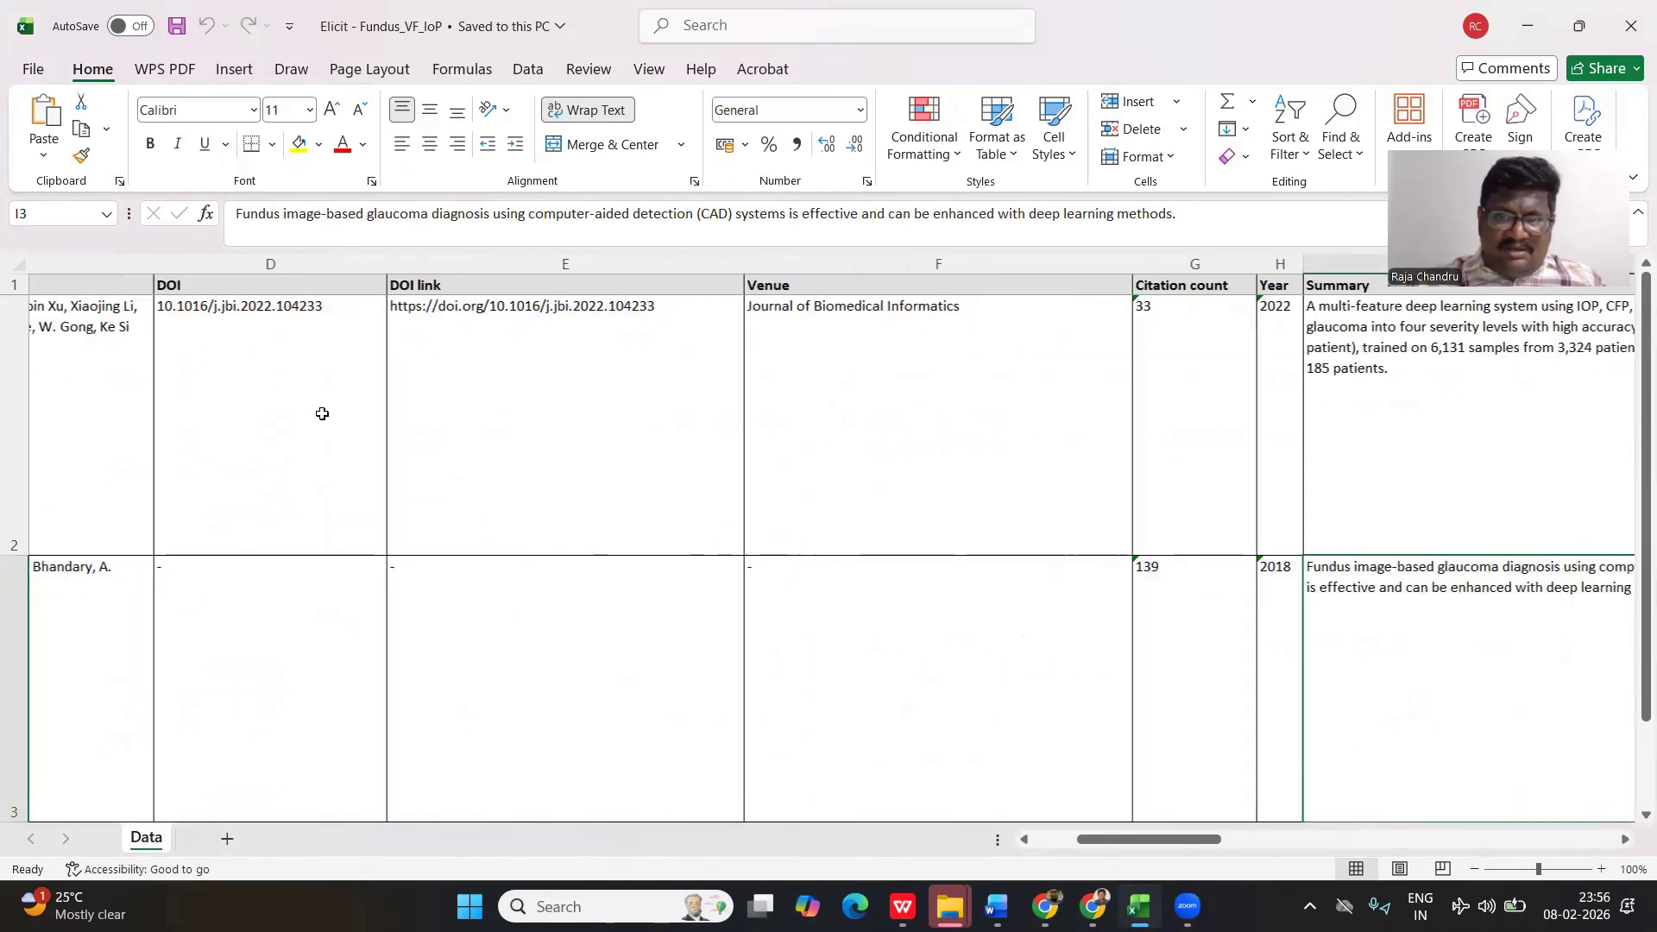
- Look through the workbook's summary and data source columns, then return to the paper titles and authors
{"action": "scroll", "coordinate": [322, 413], "scroll_direction": "left", "scroll_amount": 1}
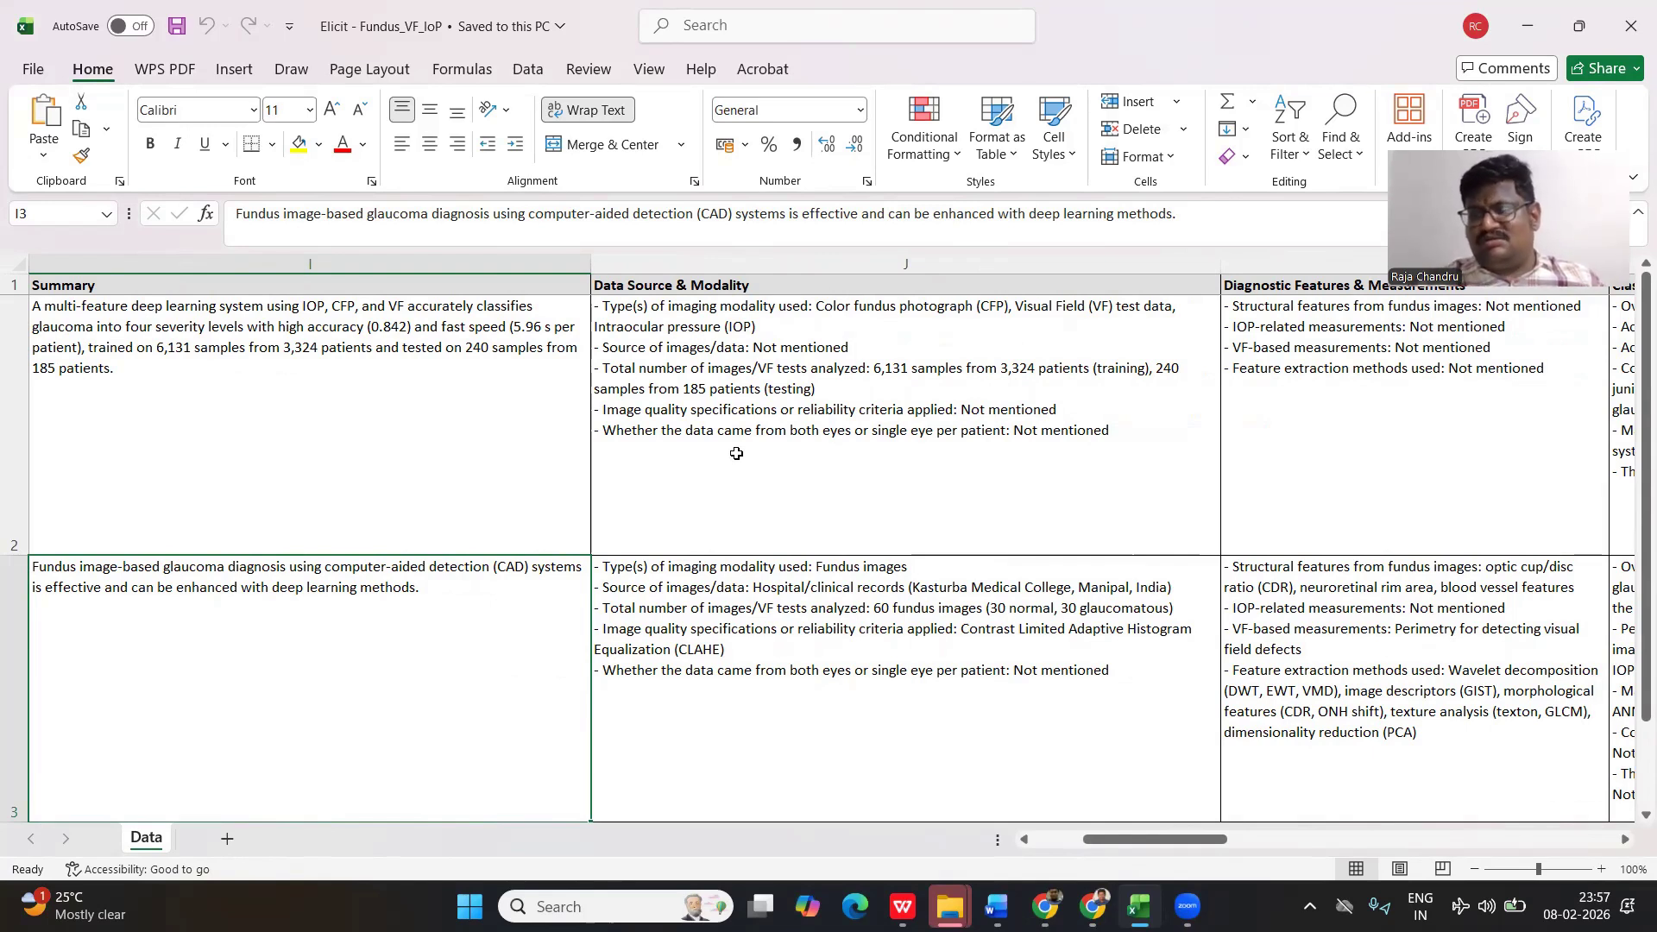
{"action": "scroll", "coordinate": [736, 453], "scroll_direction": "left", "scroll_amount": 8}
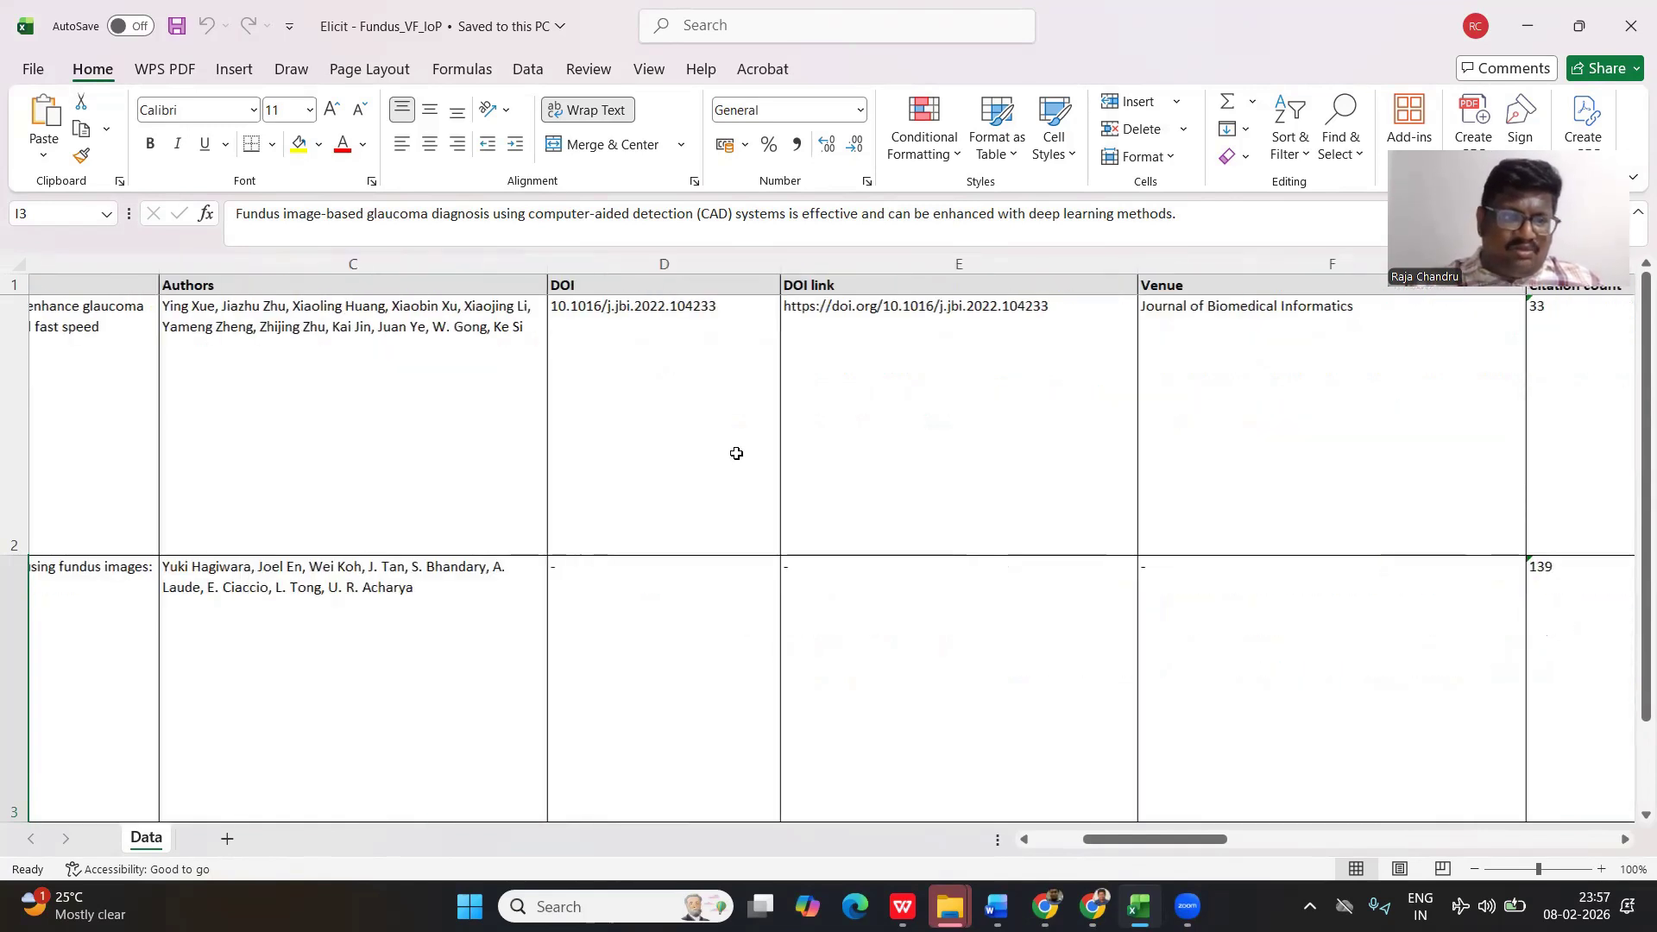
{"action": "scroll", "coordinate": [341, 448], "scroll_direction": "left", "scroll_amount": 2}
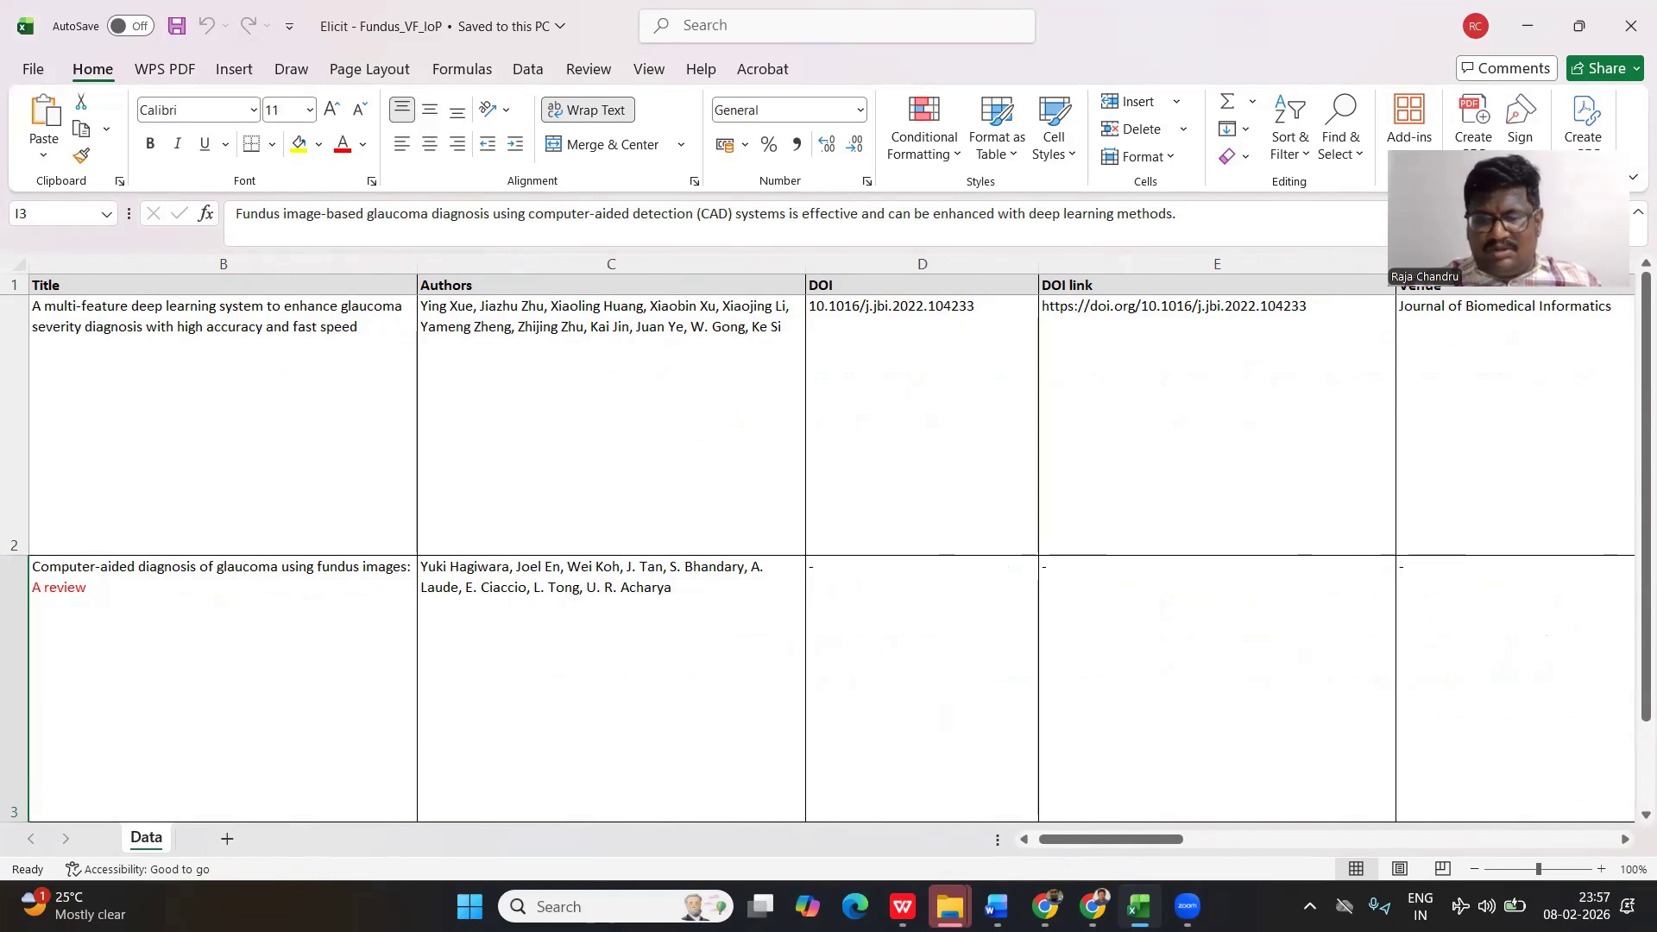
- Switch to the File Explorer window with the LS folder and show the contents of the Fundus_VF_IoP folder
{"action": "mouse_move", "coordinate": [997, 907]}
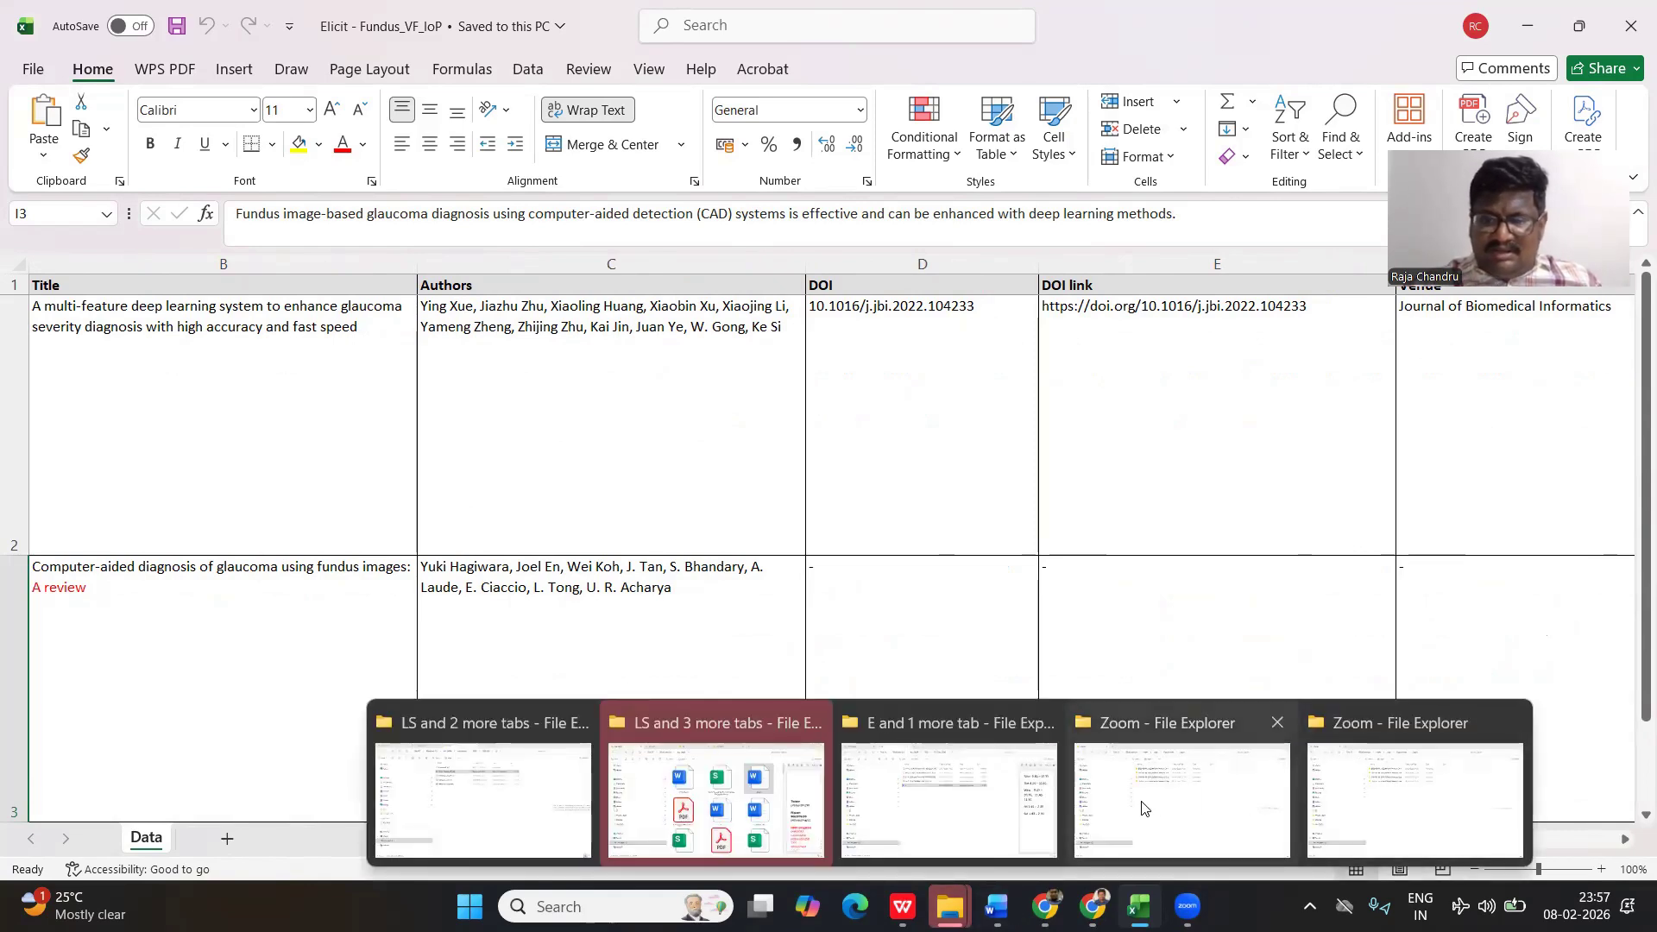
{"action": "left_click", "coordinate": [462, 830]}
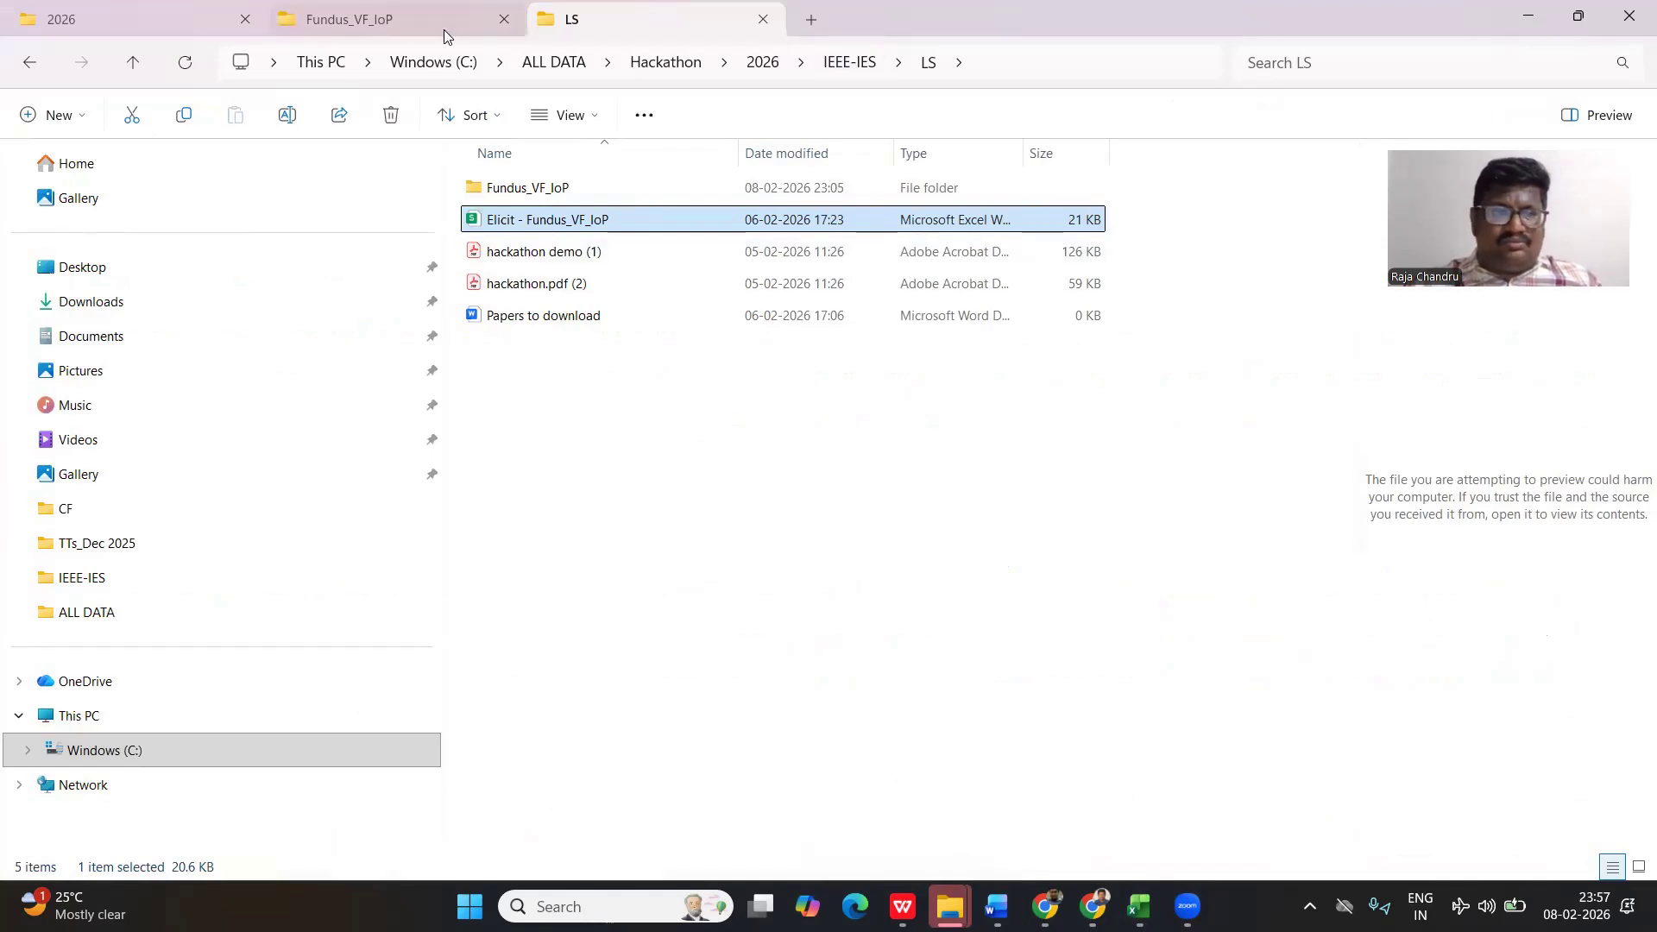
{"action": "left_click", "coordinate": [385, 23]}
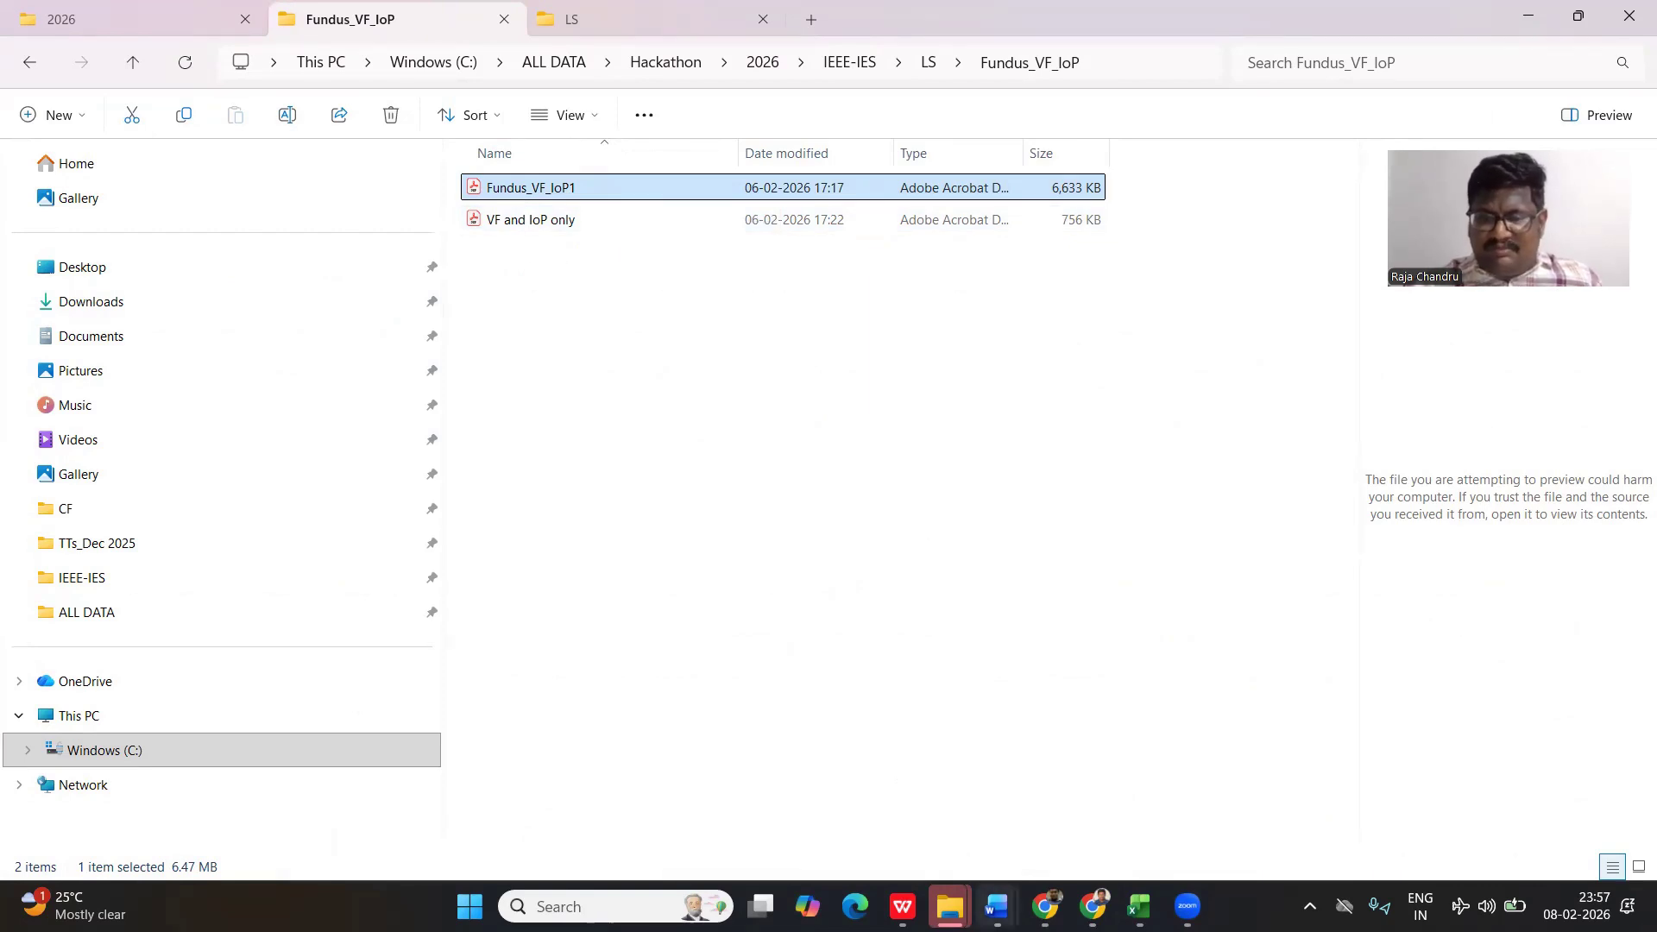
- Switch to Word to view the Papers to download document and the paper requirements in the Abstracts document
{"action": "mouse_move", "coordinate": [997, 907]}
{"action": "left_click", "coordinate": [1143, 817]}
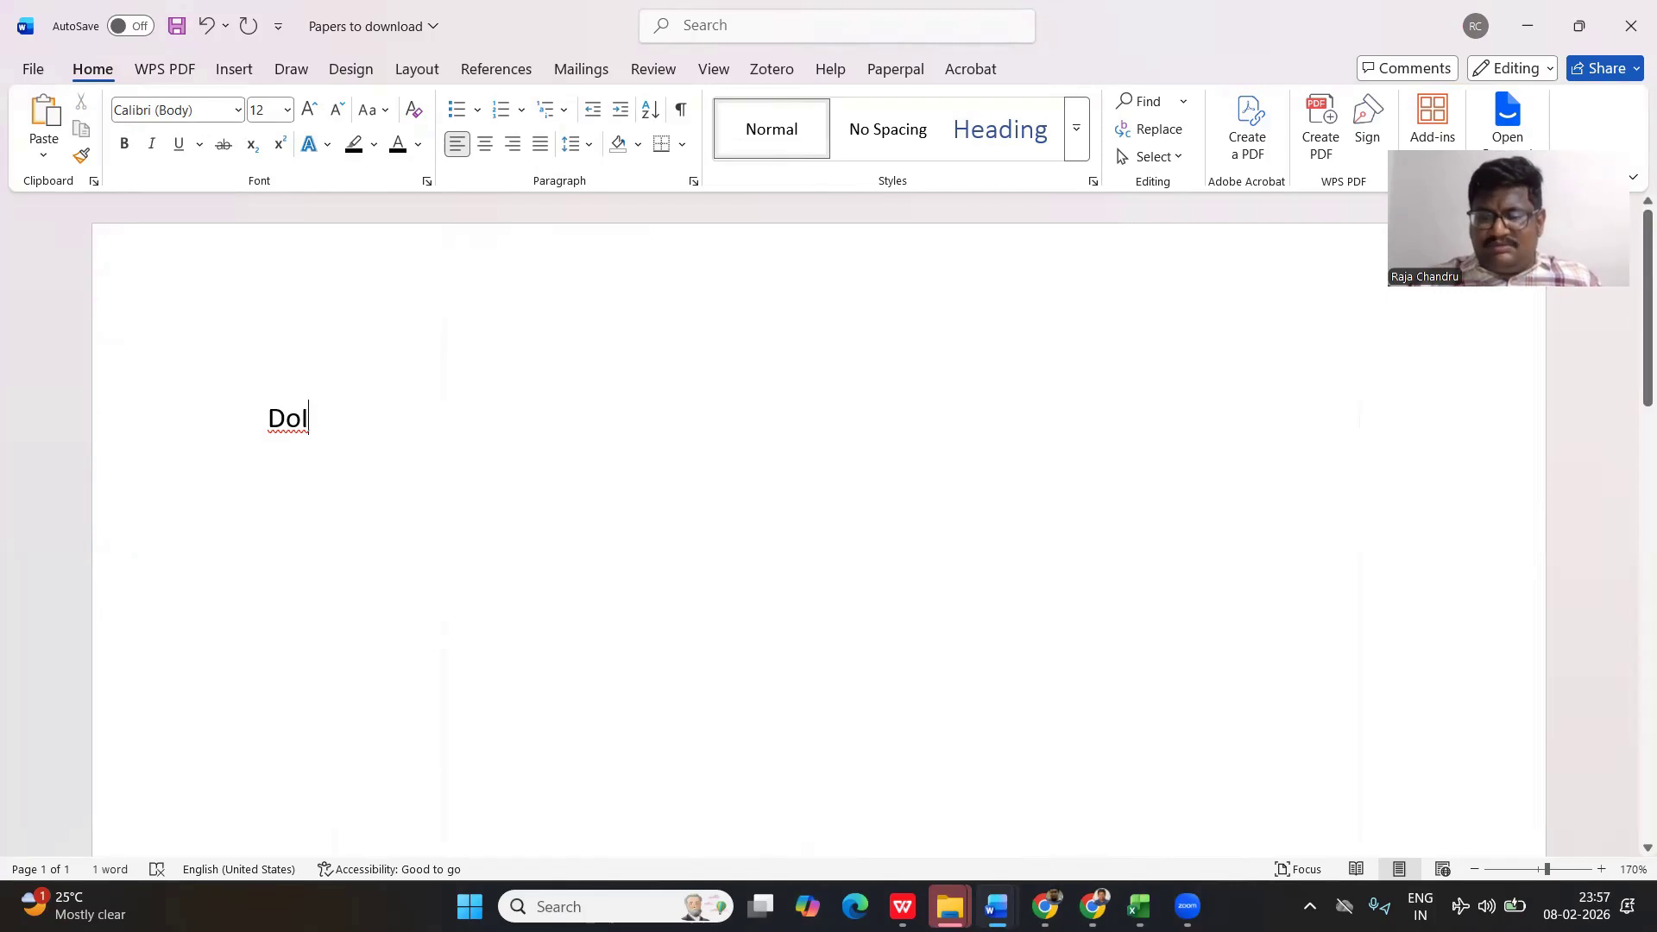
{"action": "left_click", "coordinate": [997, 906]}
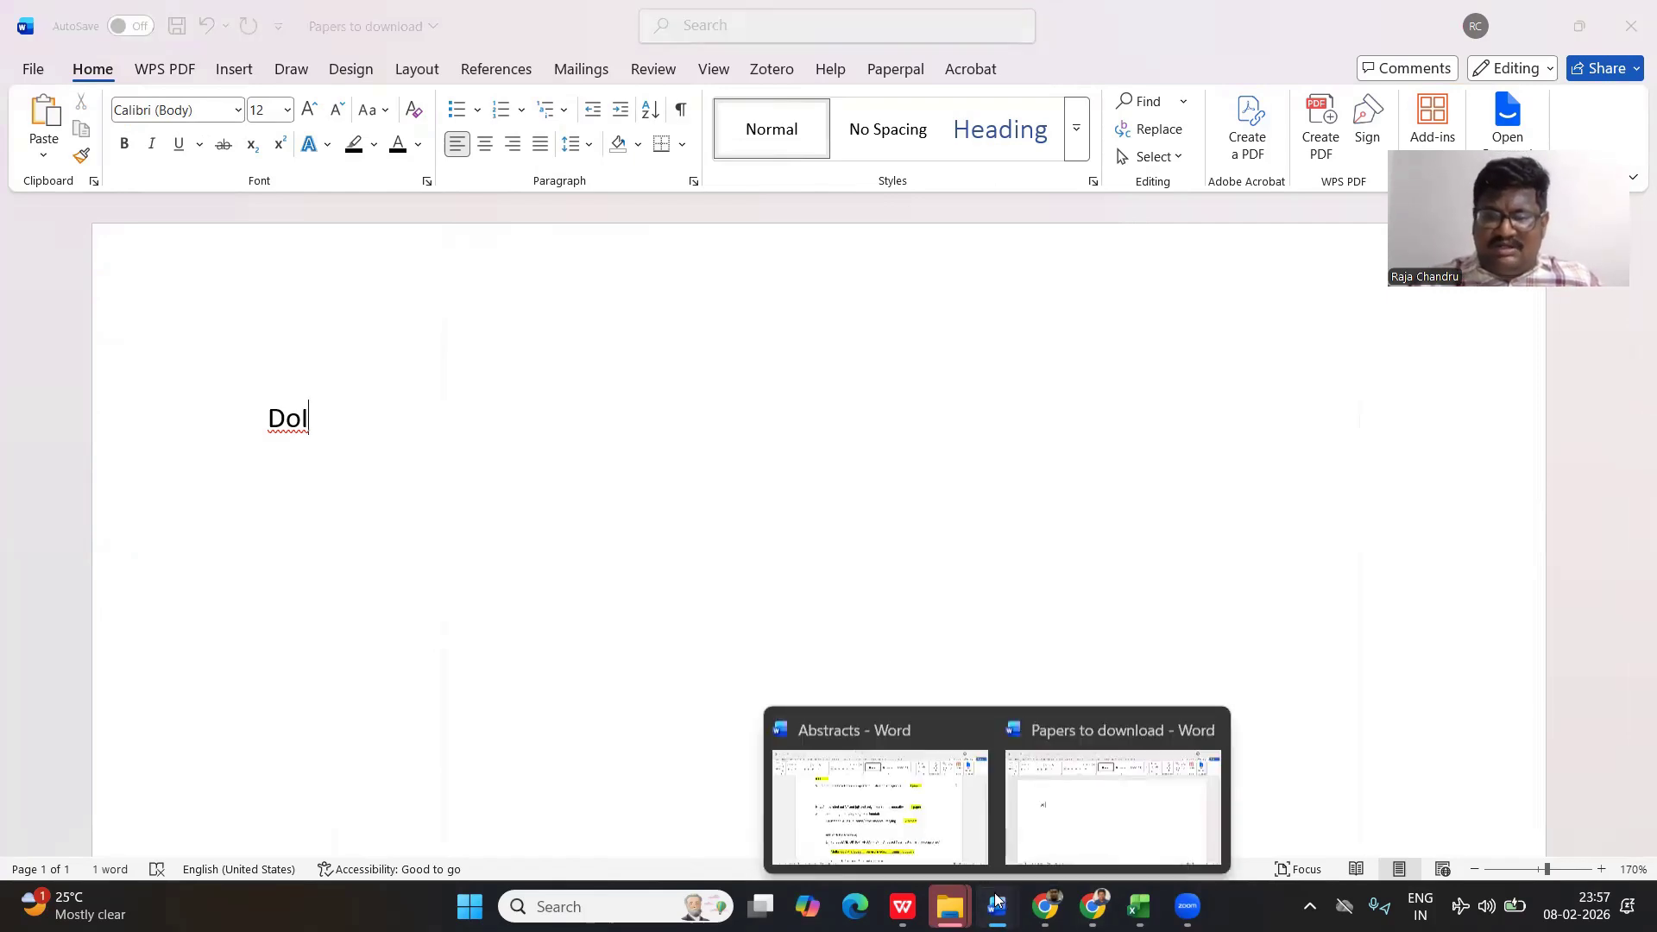
{"action": "left_click", "coordinate": [883, 837]}
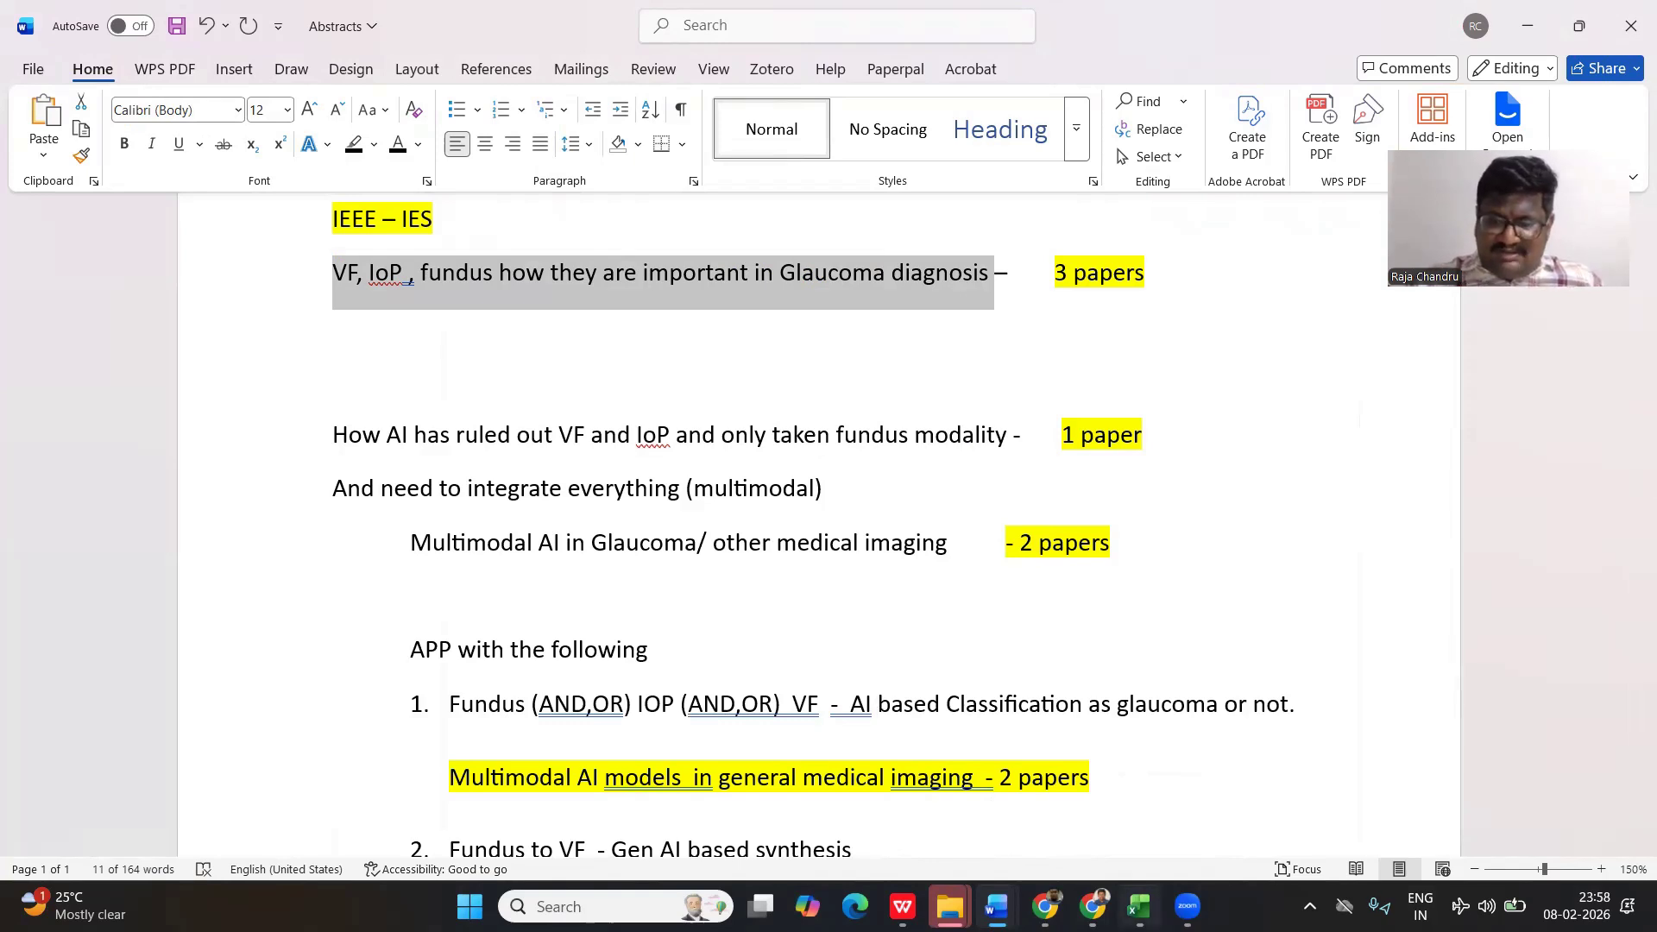
- Return to the Elicit - Fundus_VF_IoP workbook in Excel and examine its columns from DOI through to Reasoning for "Dataset"
{"action": "left_click", "coordinate": [1139, 906]}
{"action": "scroll", "coordinate": [563, 670], "scroll_direction": "right", "scroll_amount": 10}
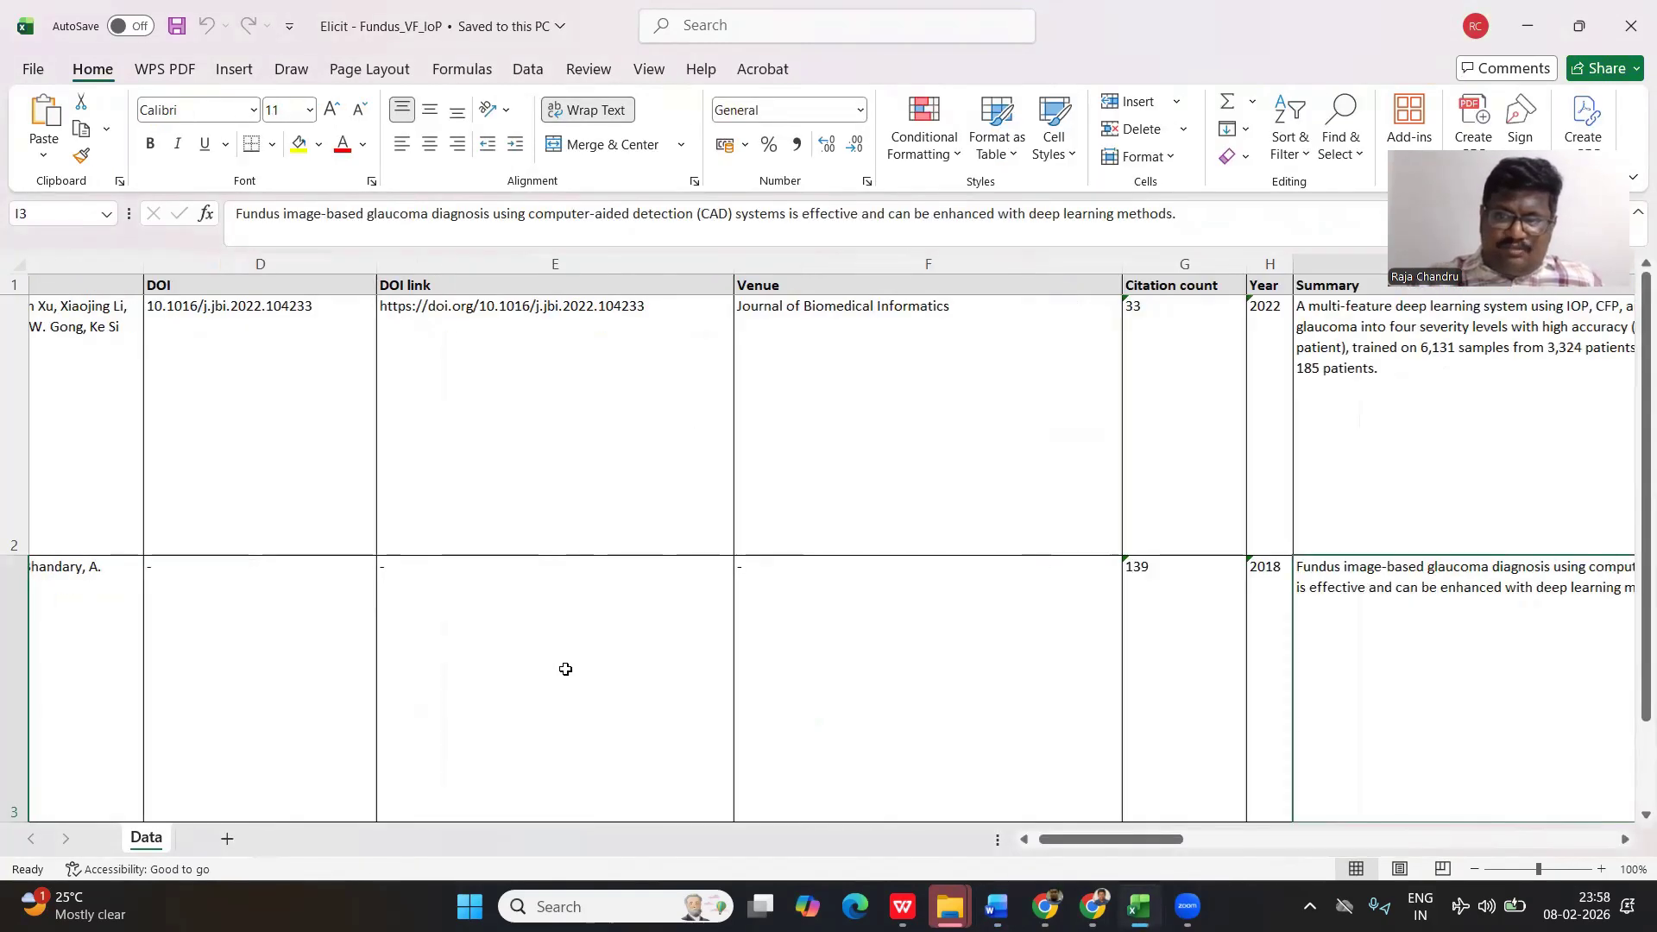
{"action": "scroll", "coordinate": [894, 648], "scroll_direction": "right", "scroll_amount": 10}
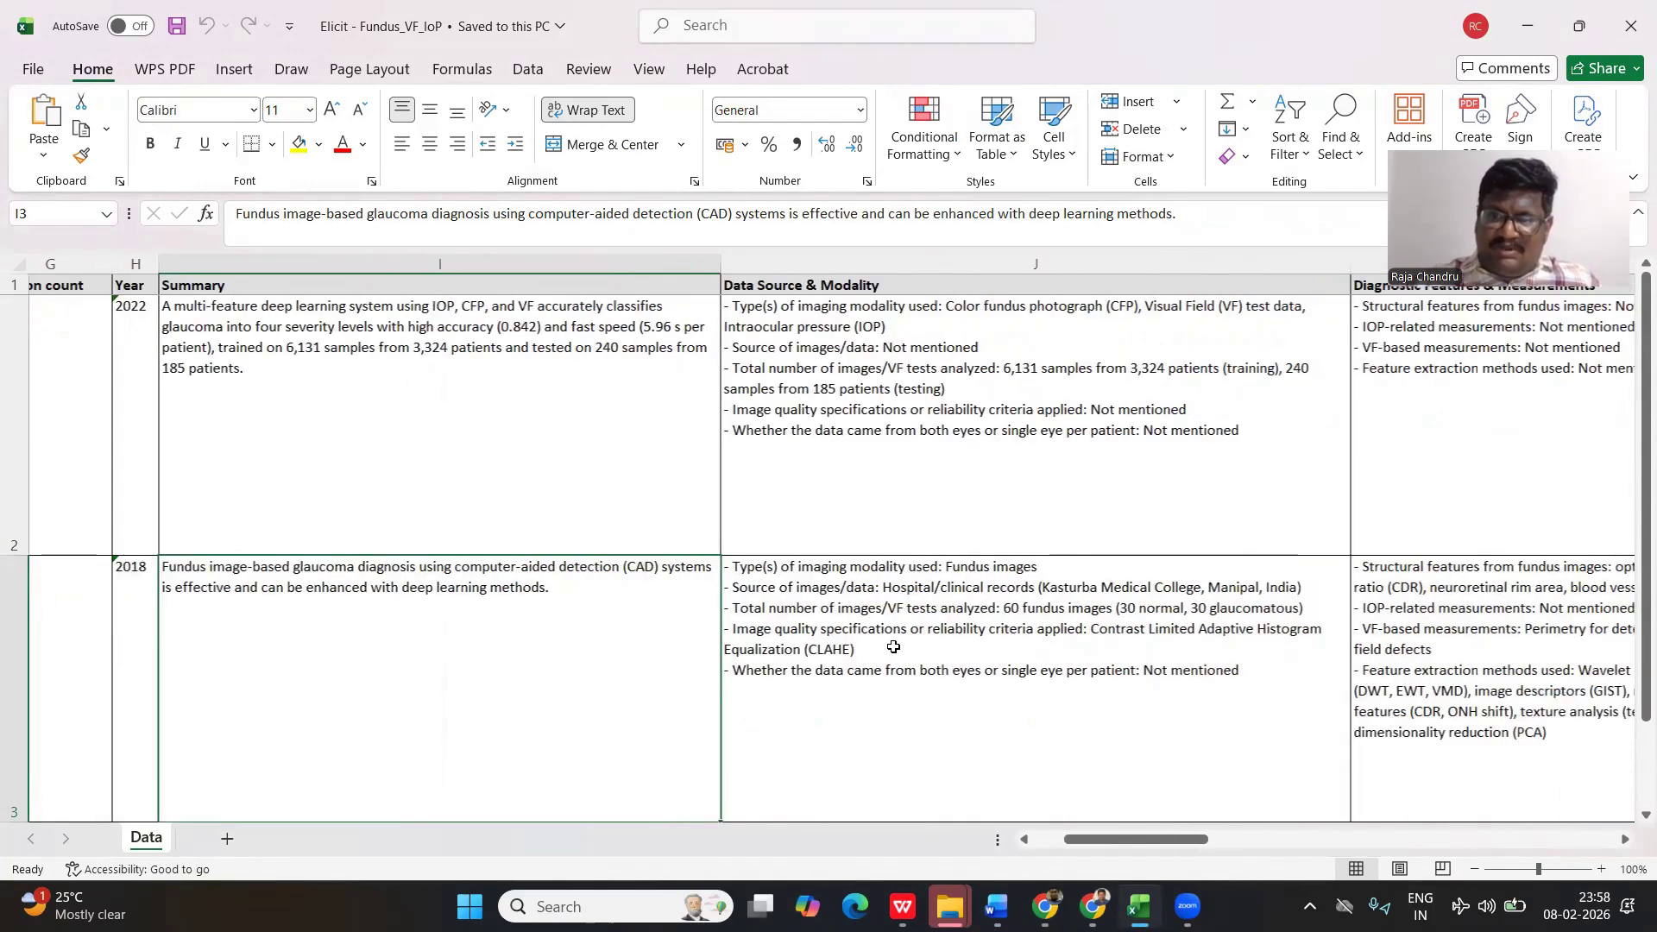
{"action": "scroll", "coordinate": [894, 647], "scroll_direction": "right", "scroll_amount": 3}
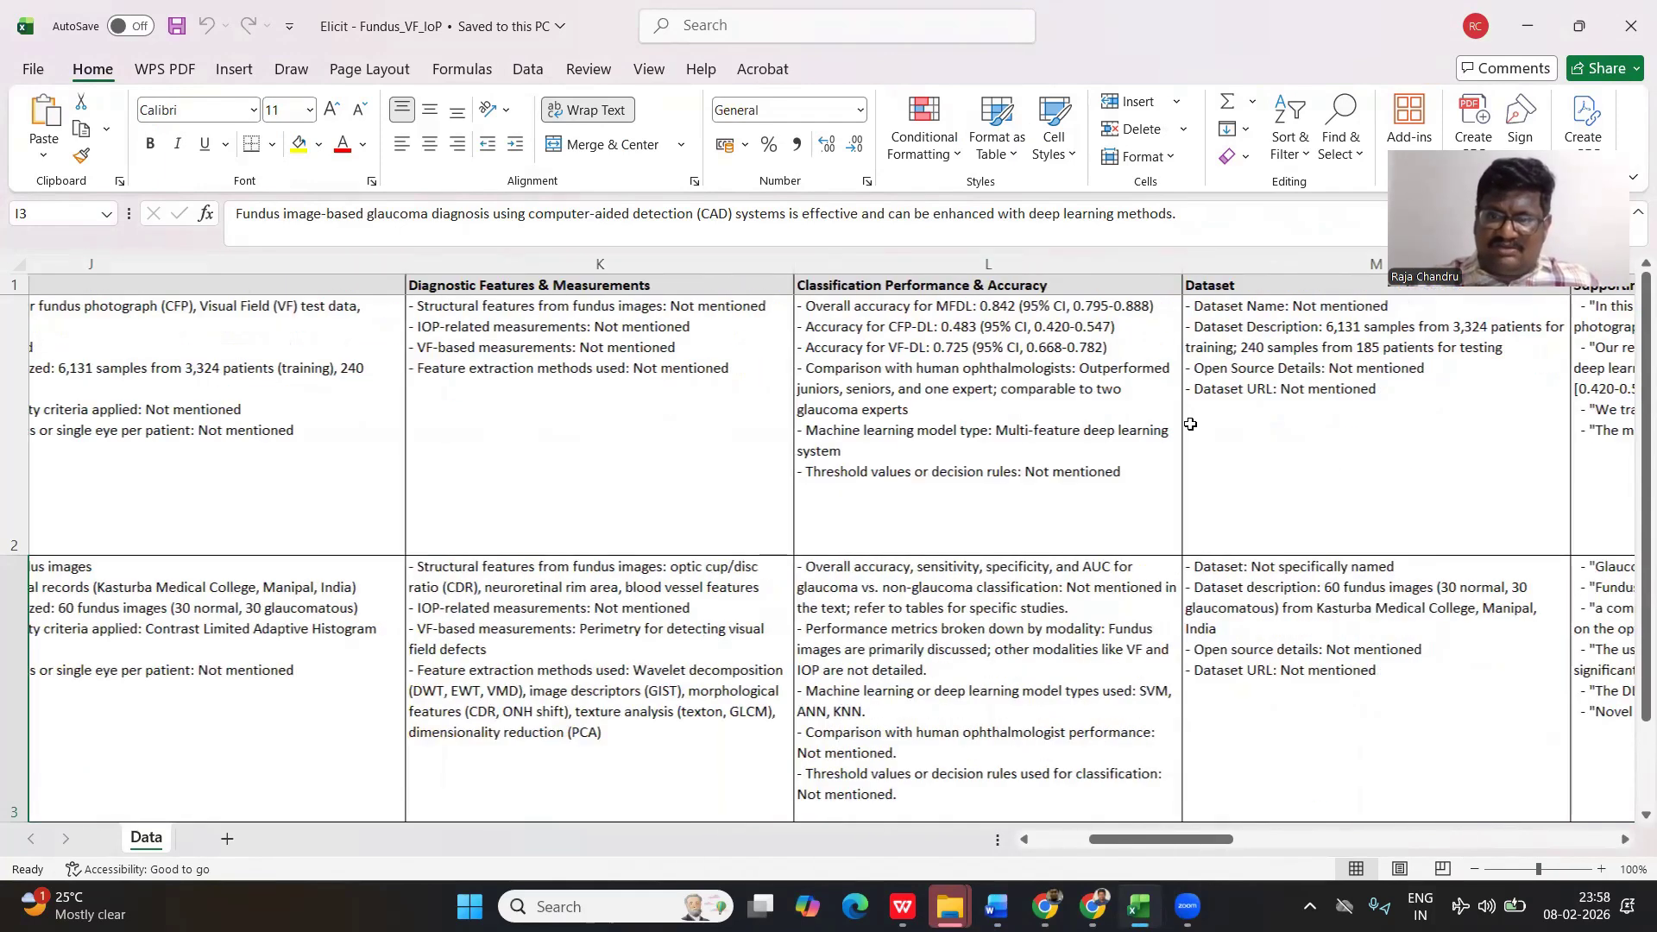
{"action": "scroll", "coordinate": [1195, 430], "scroll_direction": "left", "scroll_amount": 2}
{"action": "scroll", "coordinate": [1195, 430], "scroll_direction": "right", "scroll_amount": 4}
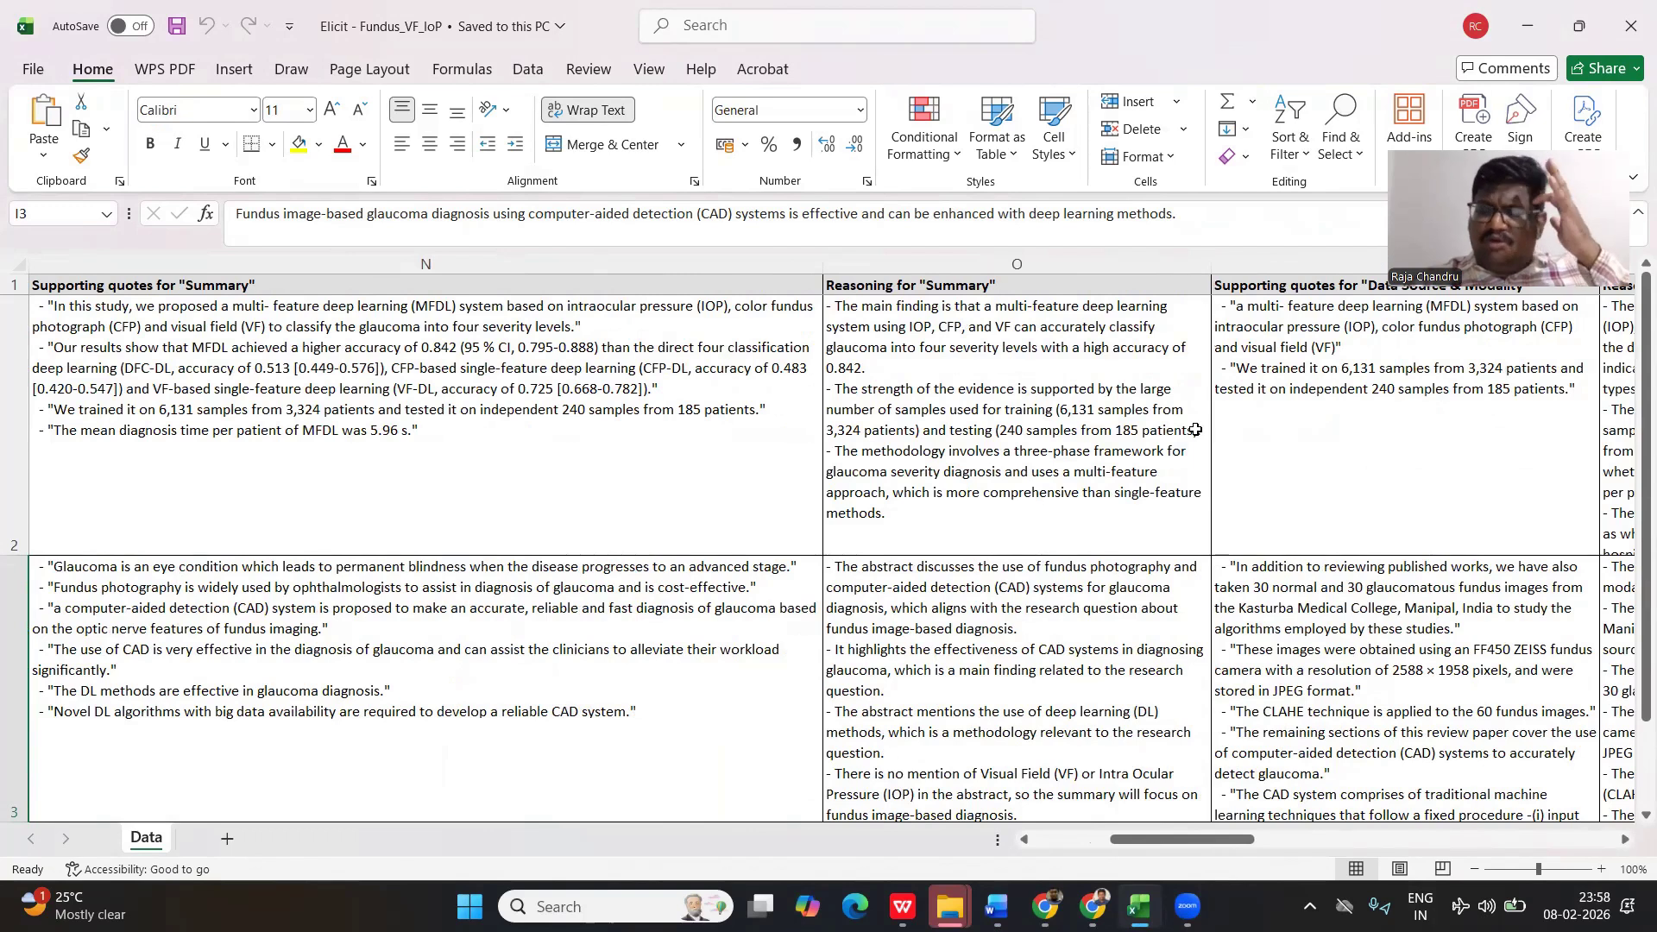
{"action": "scroll", "coordinate": [1196, 430], "scroll_direction": "right", "scroll_amount": 3}
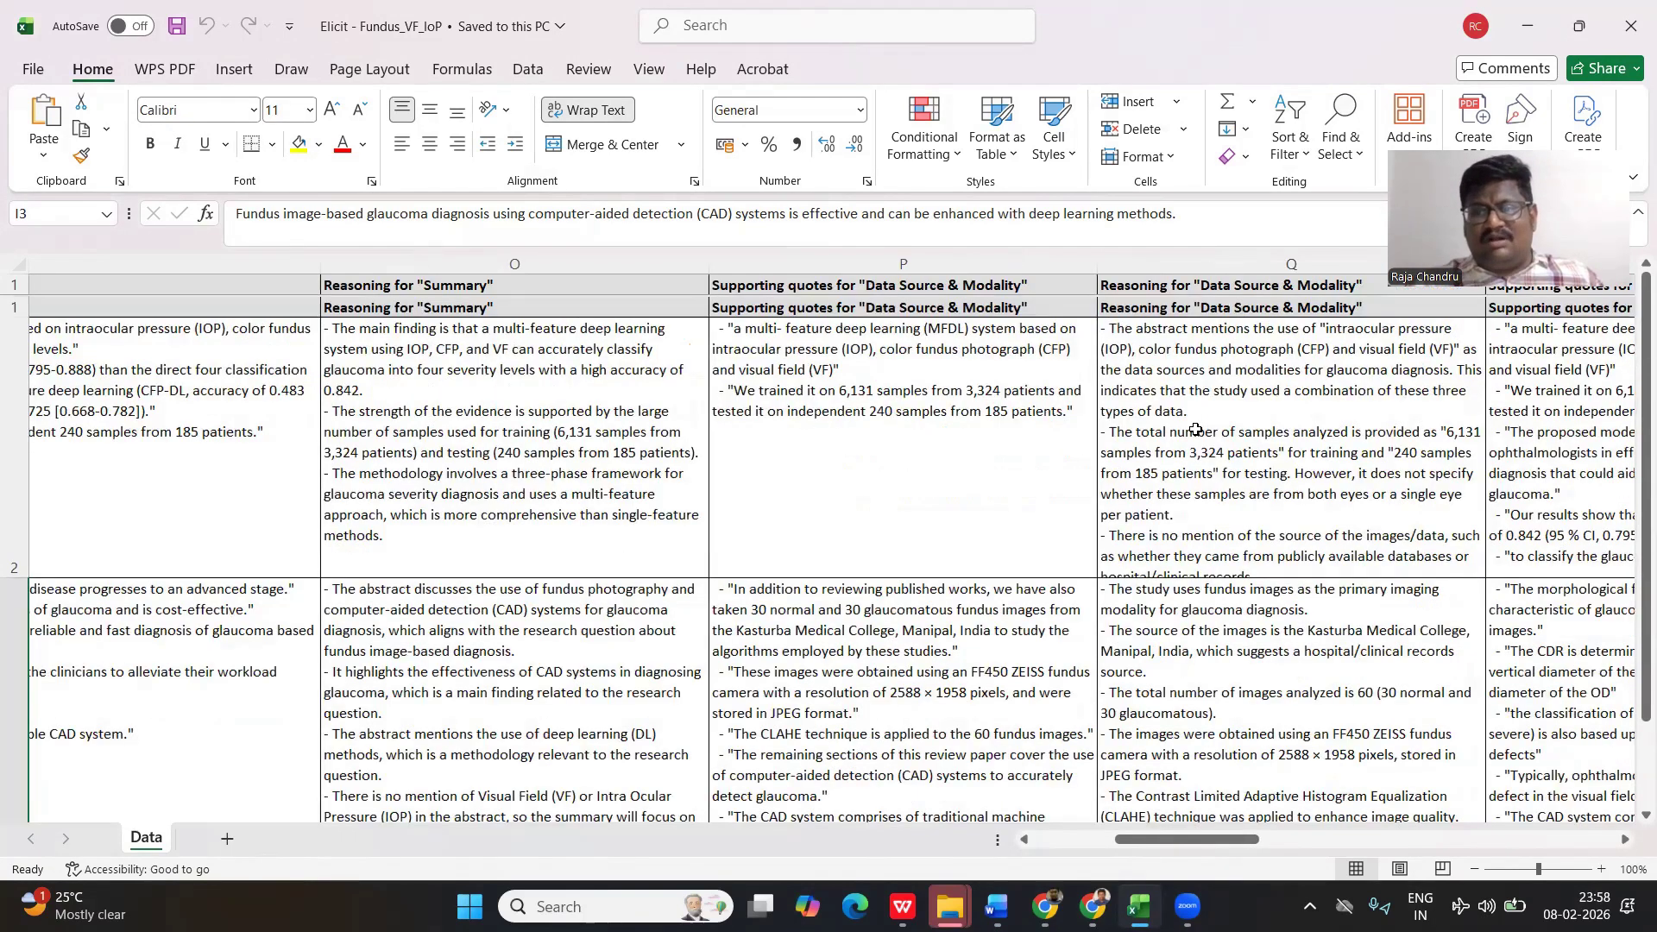
{"action": "scroll", "coordinate": [1195, 430], "scroll_direction": "right", "scroll_amount": 3}
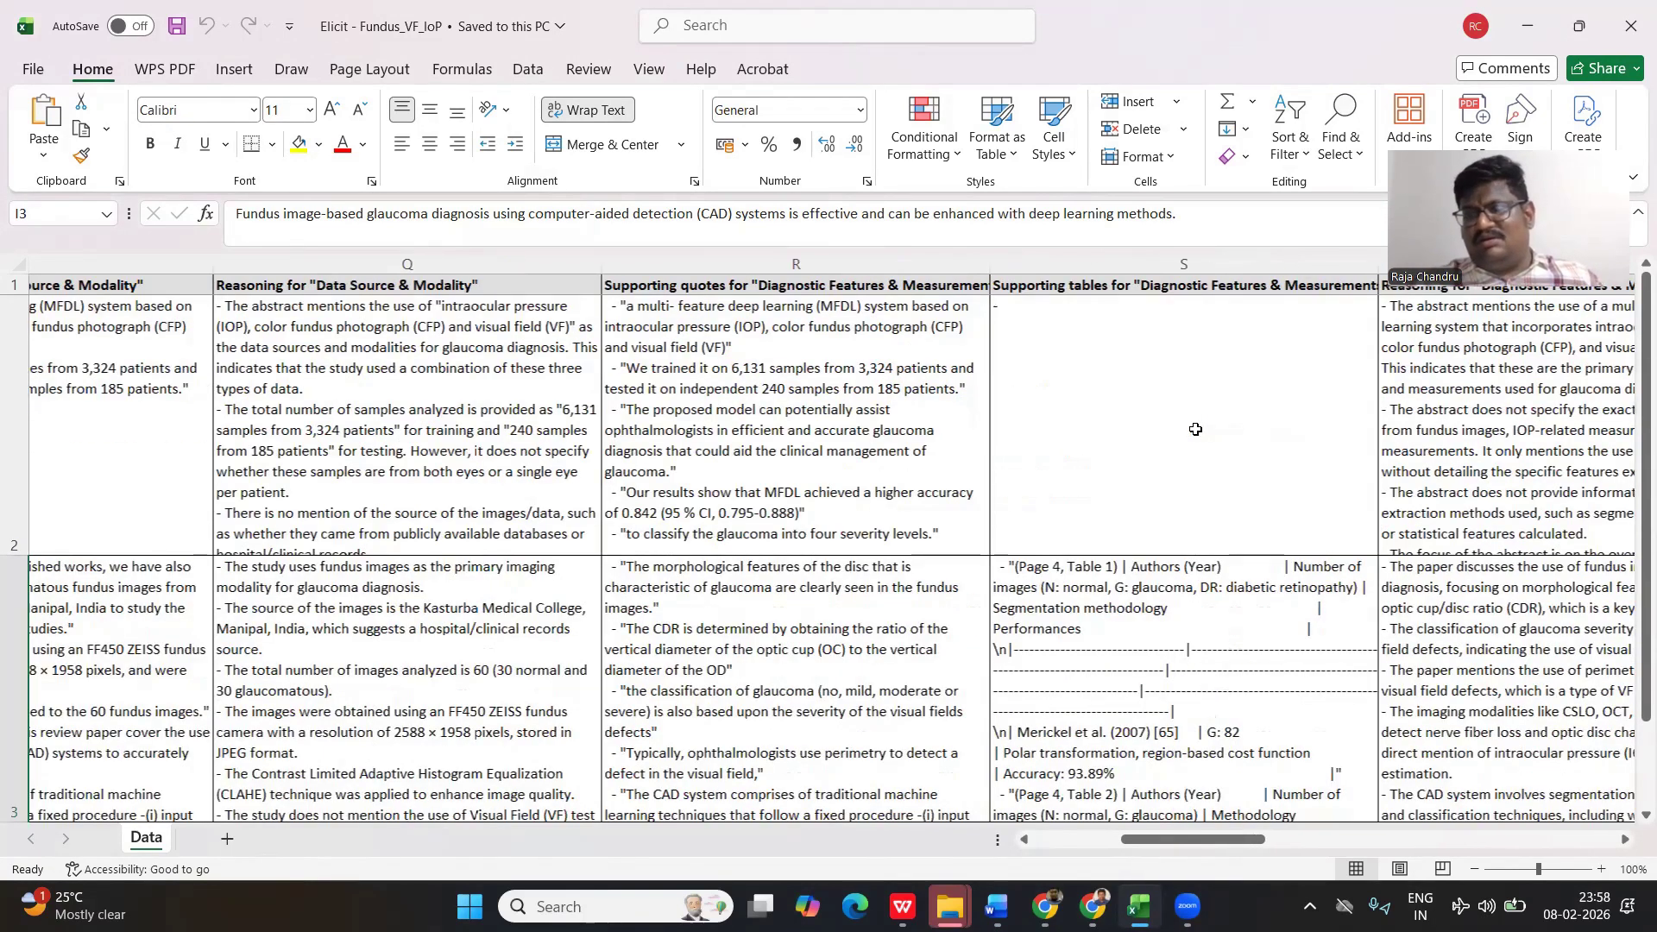
{"action": "scroll", "coordinate": [1195, 430], "scroll_direction": "right", "scroll_amount": 4}
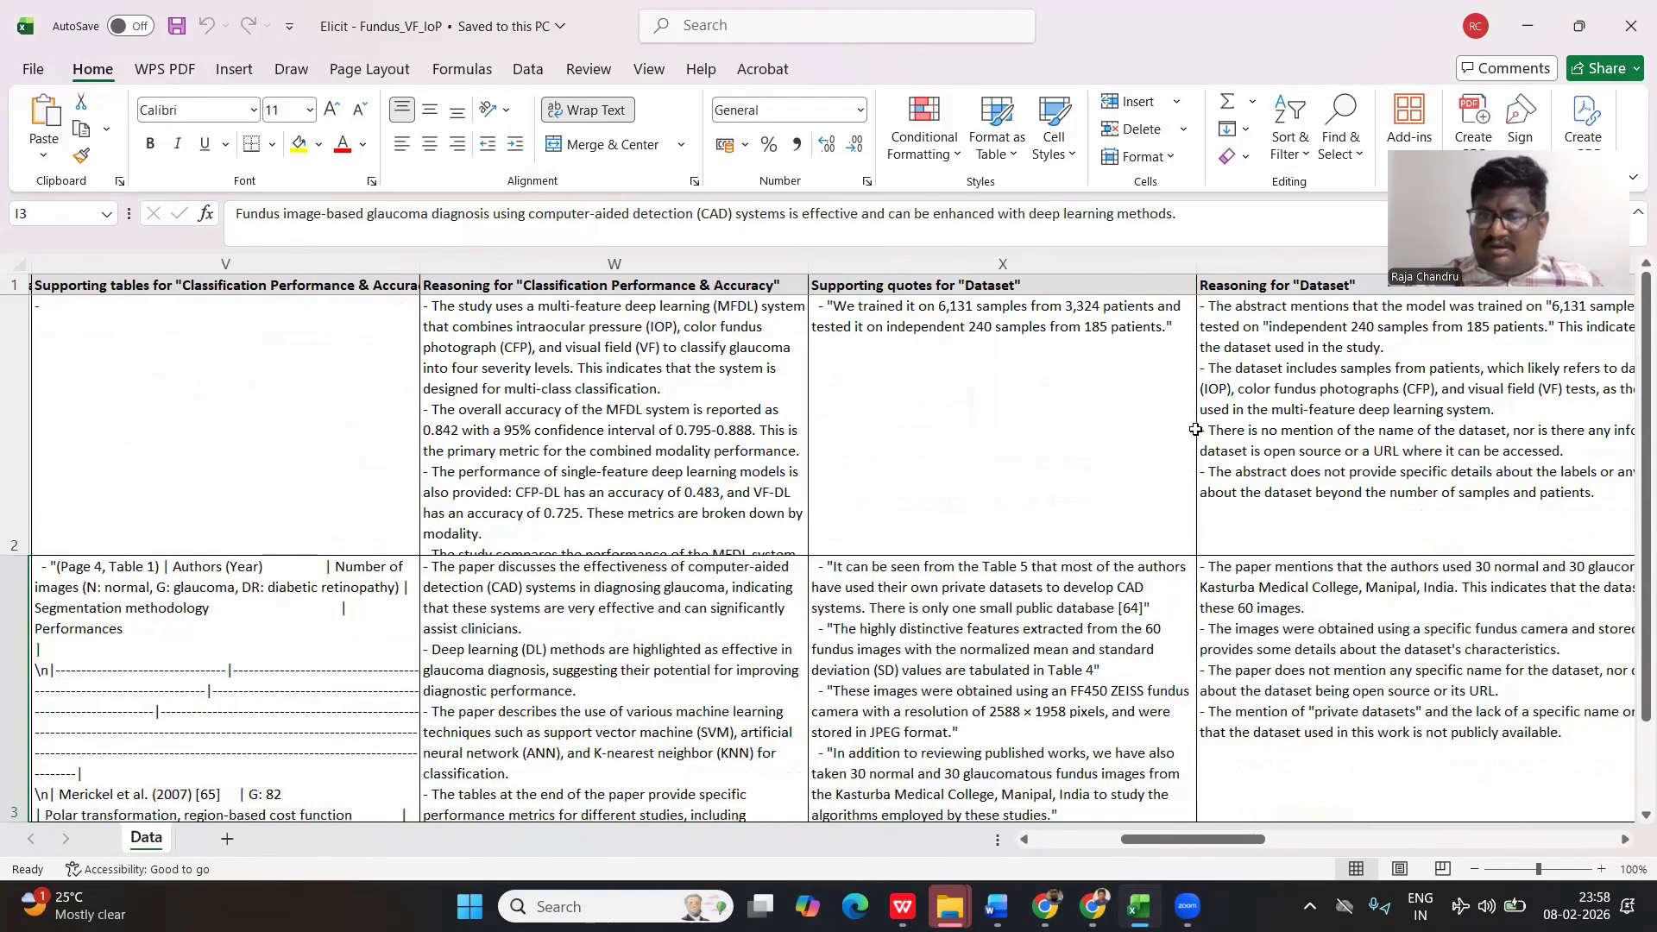
{"action": "scroll", "coordinate": [1195, 430], "scroll_direction": "right", "scroll_amount": 1}
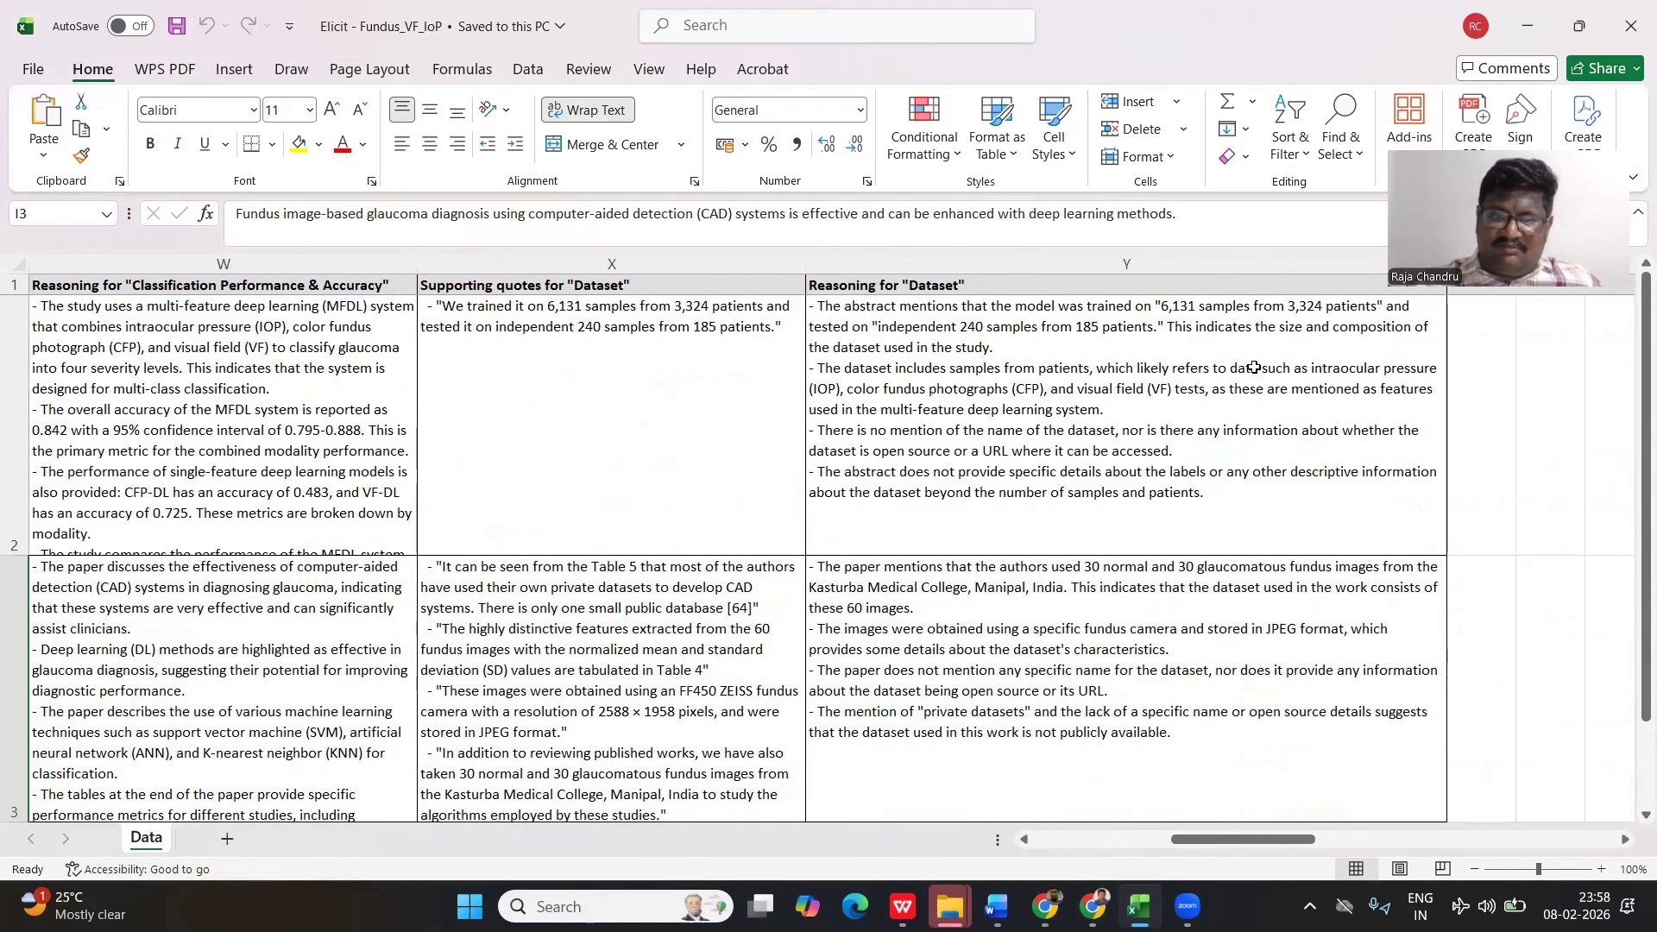
{"action": "left_click", "coordinate": [860, 378]}
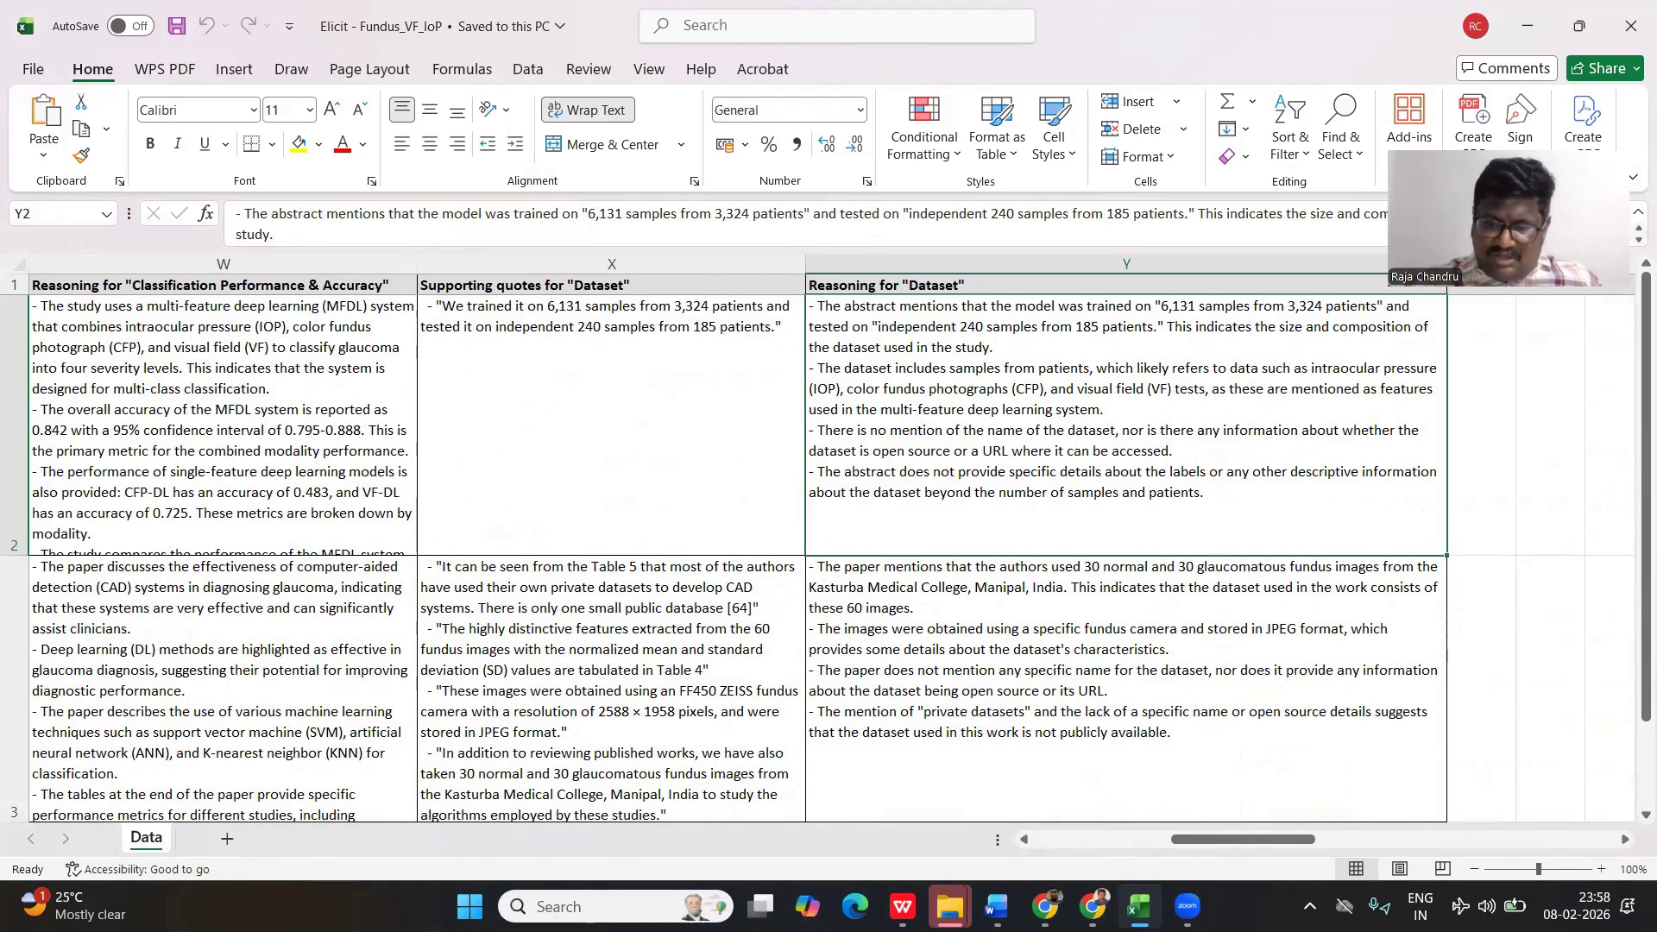
- Switch to the Elicit results in Chrome and start a new column named "Dataset - Addition Info"
{"action": "left_click", "coordinate": [1044, 907]}
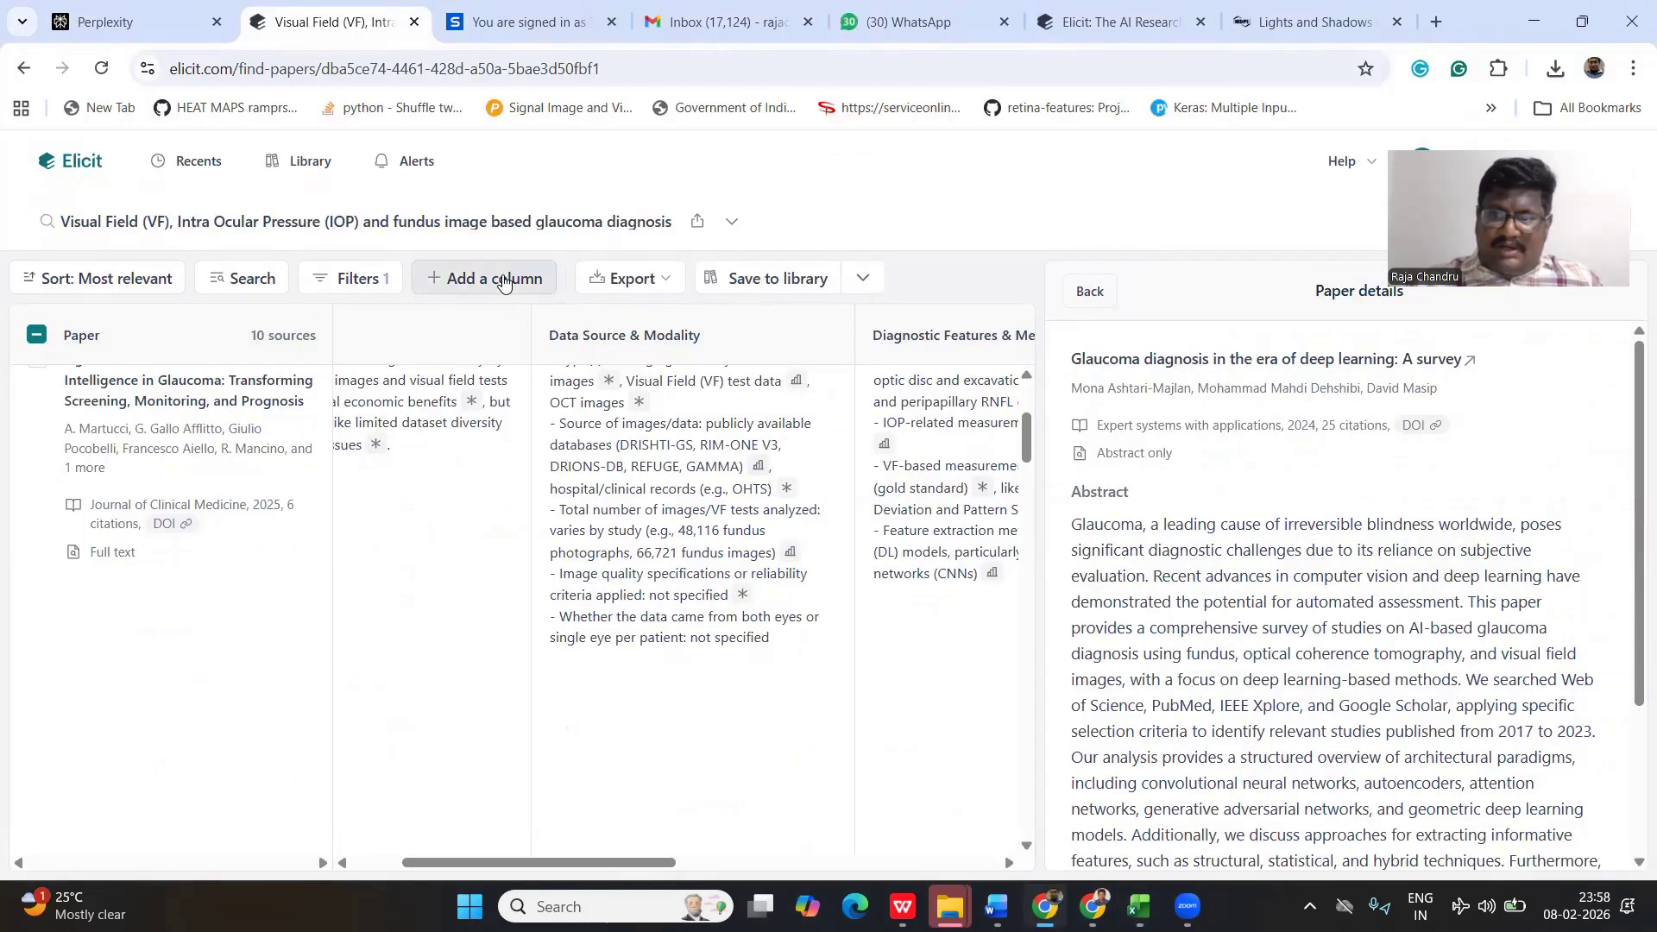
{"action": "left_click", "coordinate": [504, 281]}
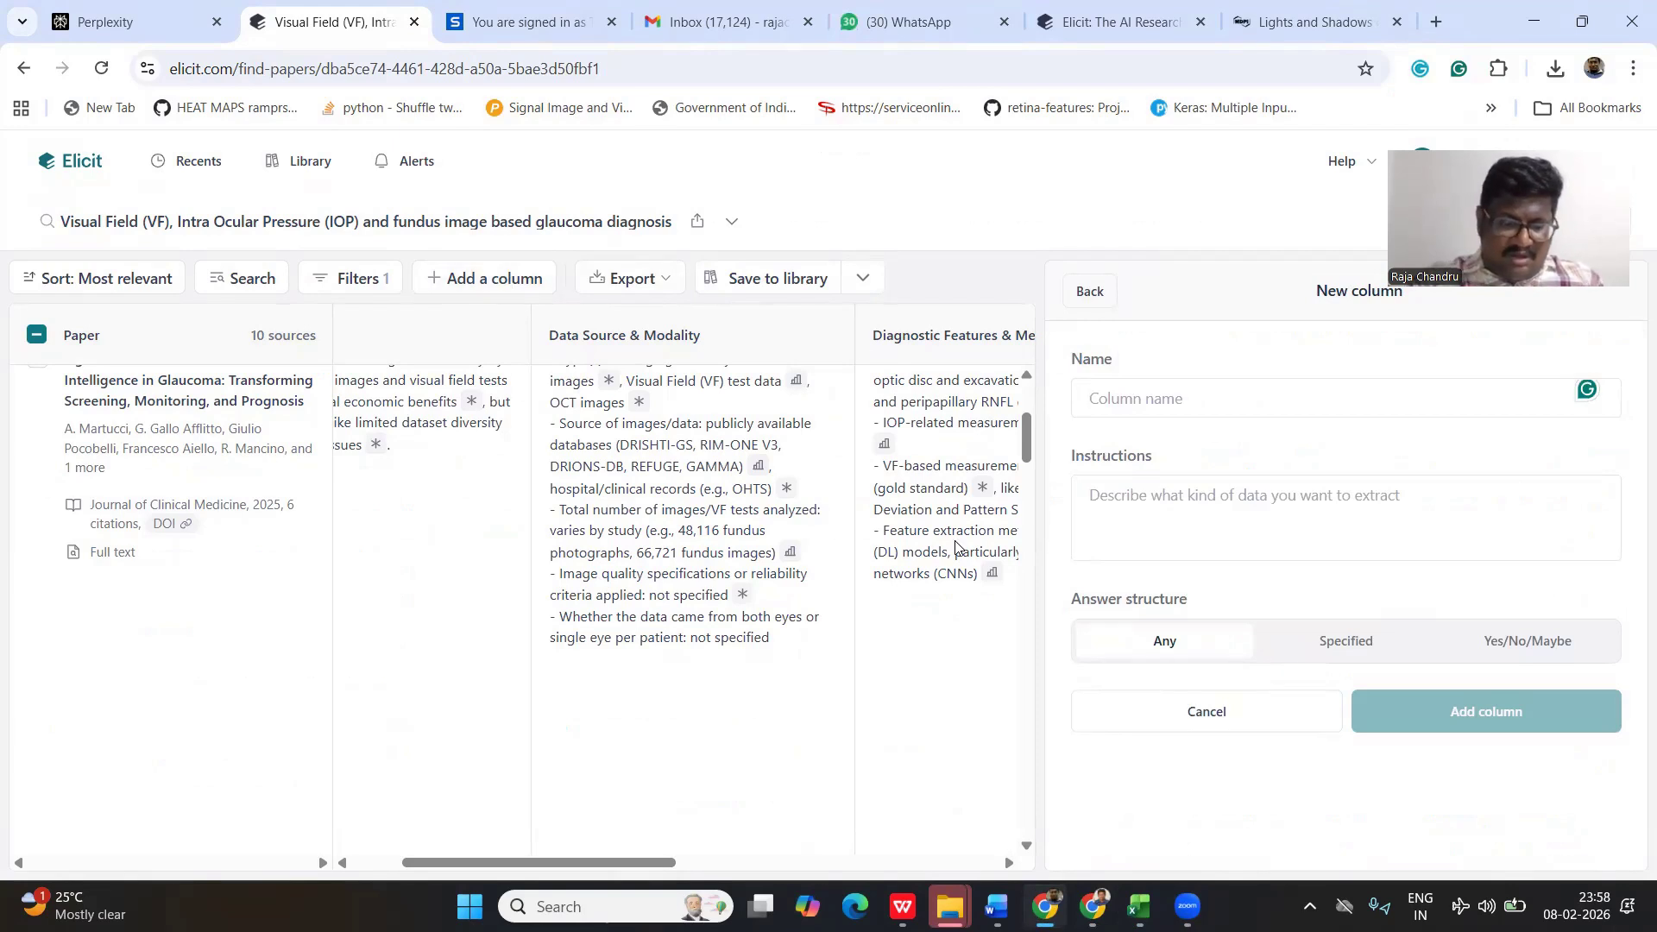
{"action": "type", "text": "Dataset"}
{"action": "left_click", "coordinate": [1196, 515]}
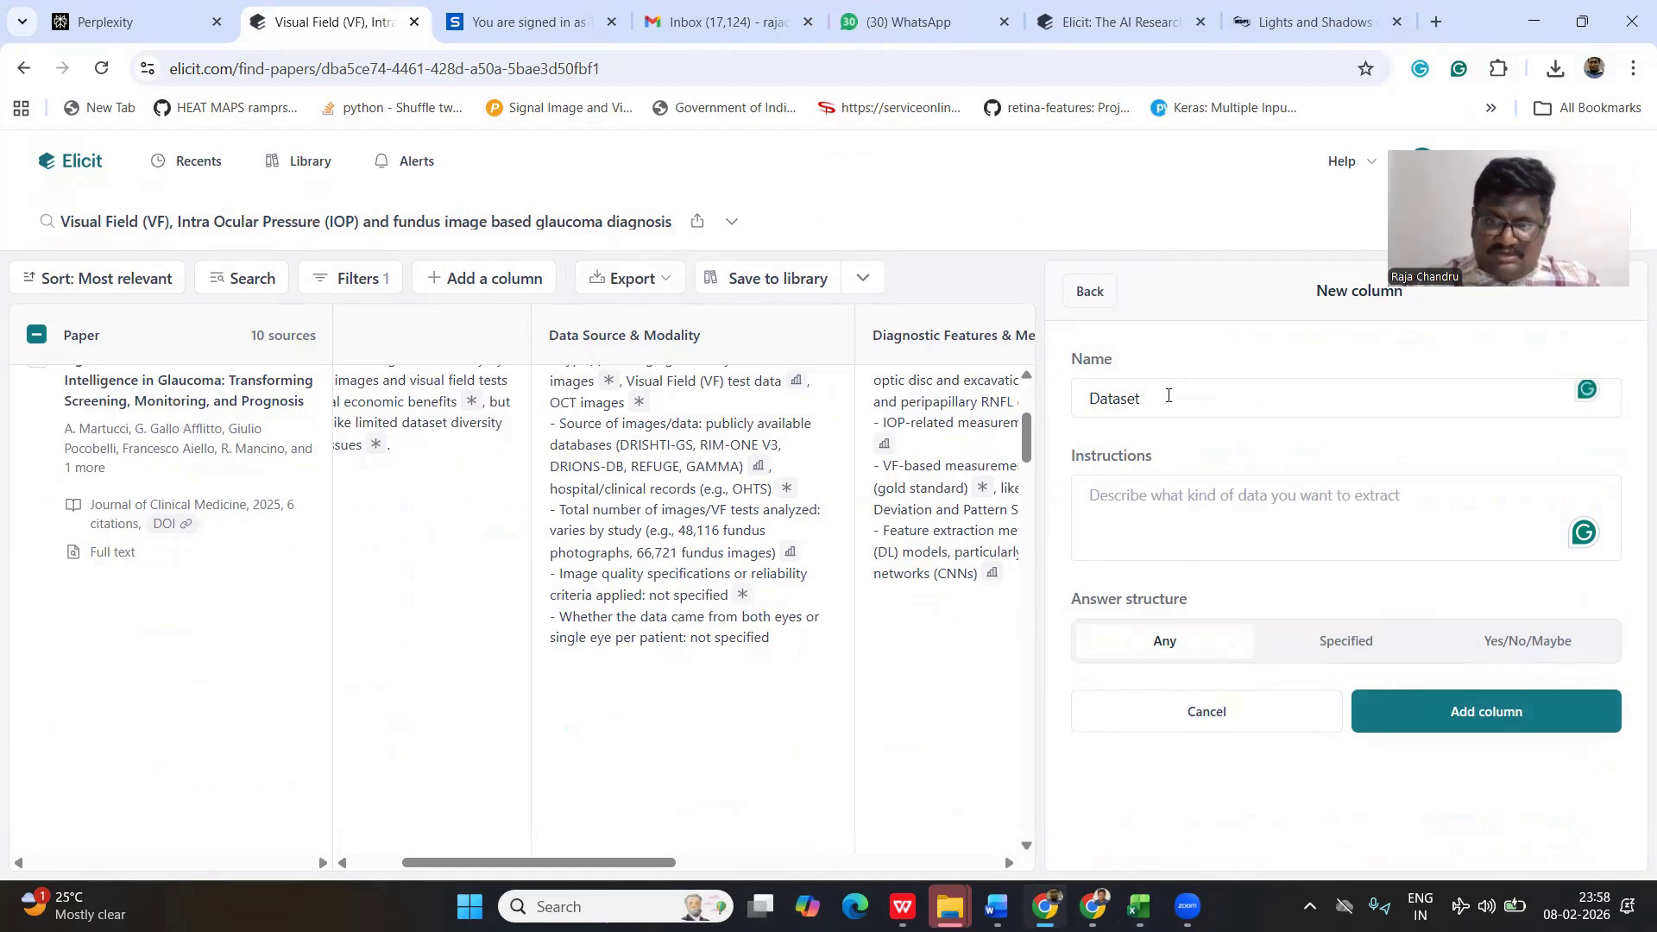
{"action": "type", "text": "- Additi"}
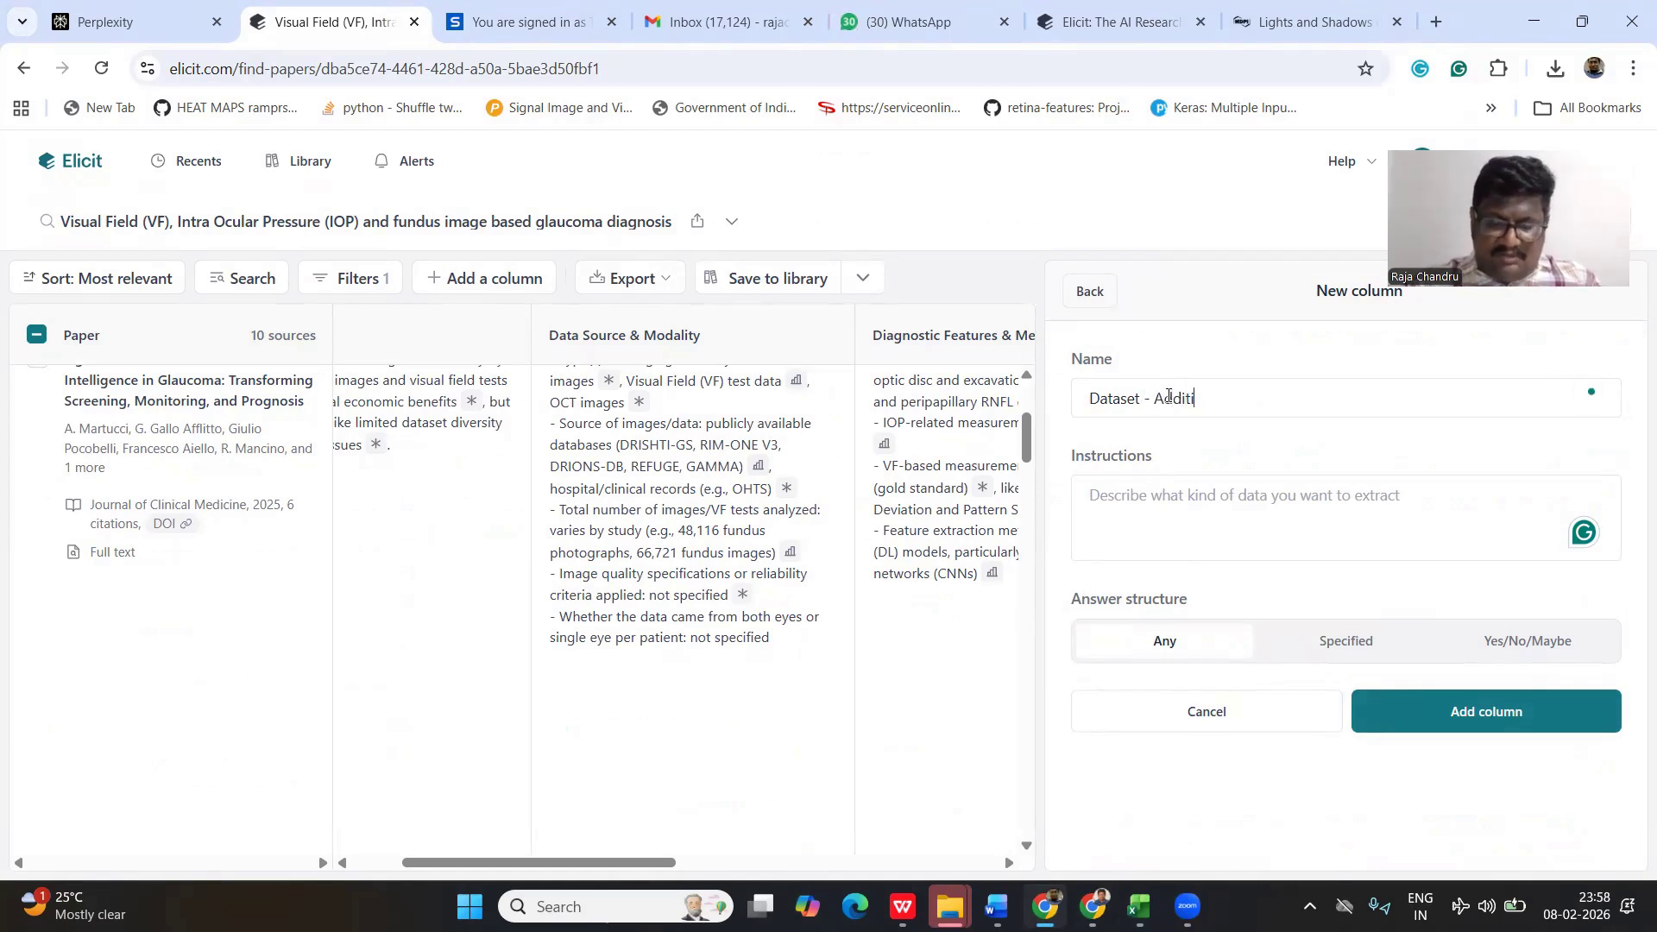
{"action": "type", "text": "on Info"}
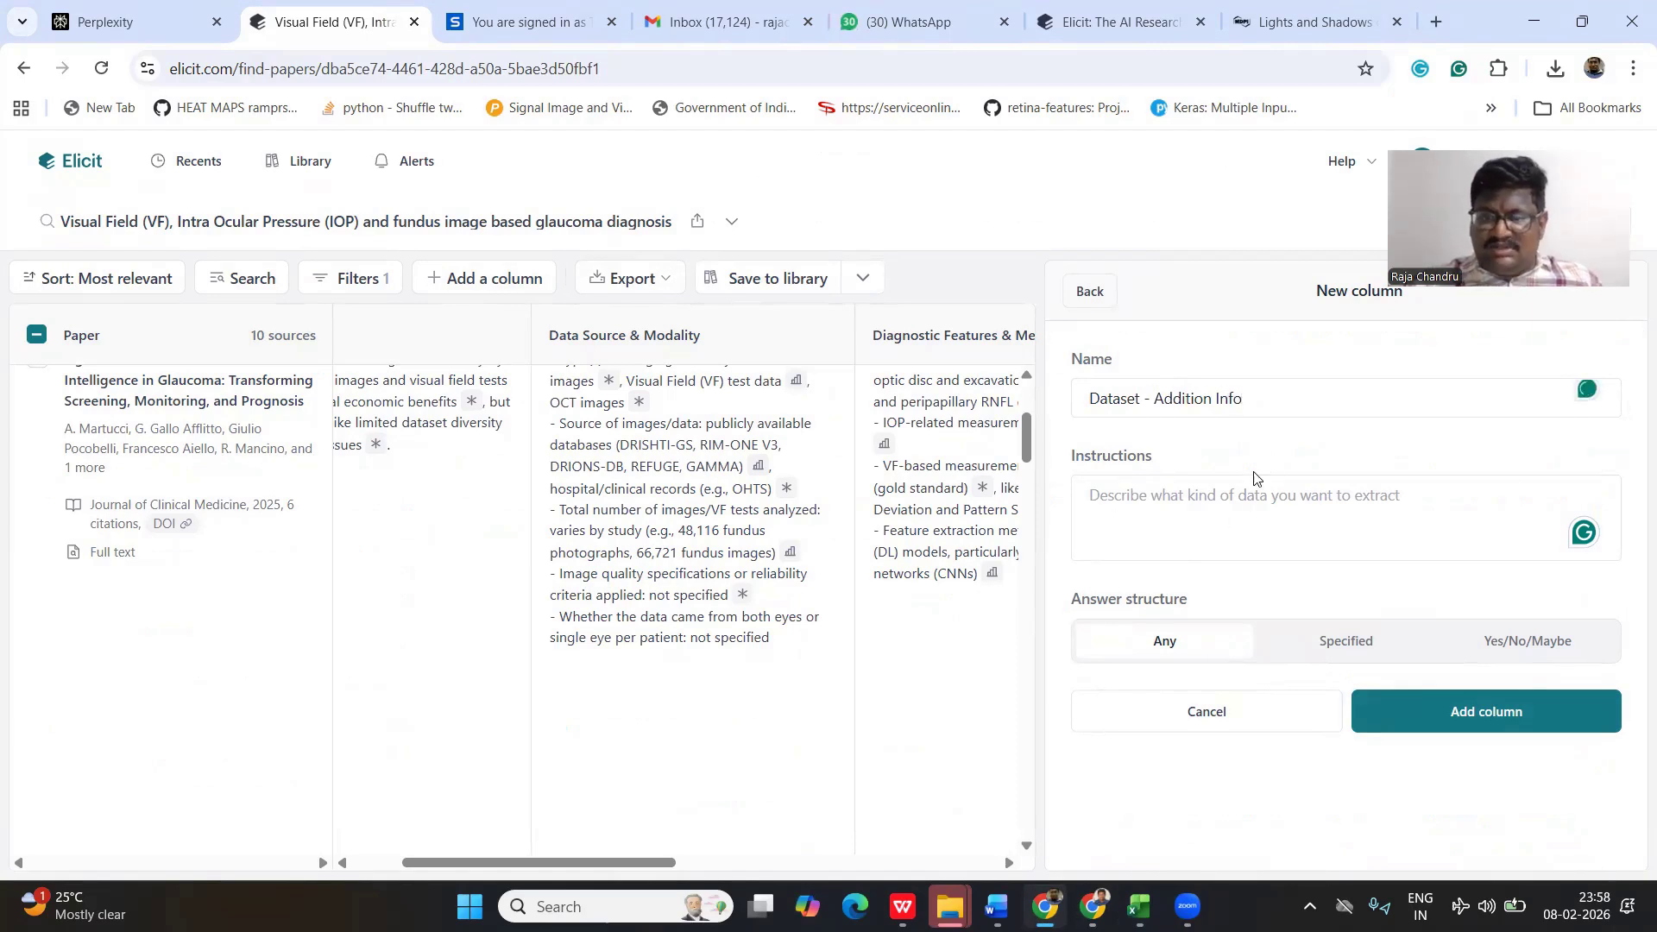
- Add the column with the instructions "Open source (or) not; URL of the dataset; Dataset Description - Number of images and types of images"
{"action": "type", "text": "Open source "}
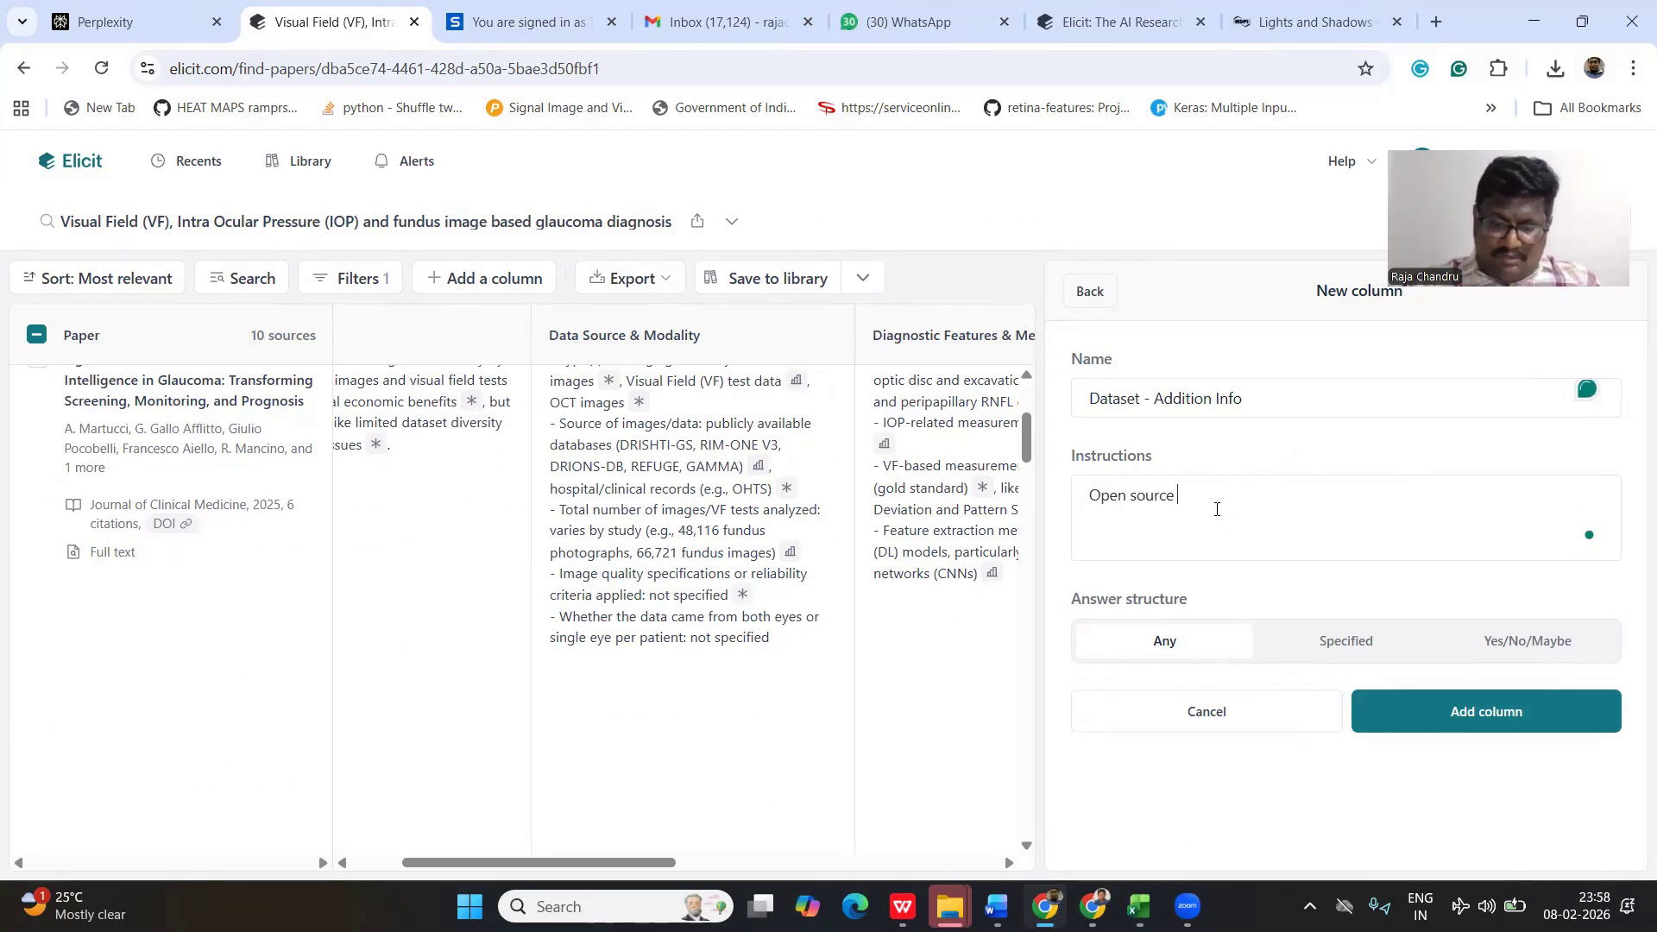
{"action": "type", "text": "(or) not; URL of the dataset"}
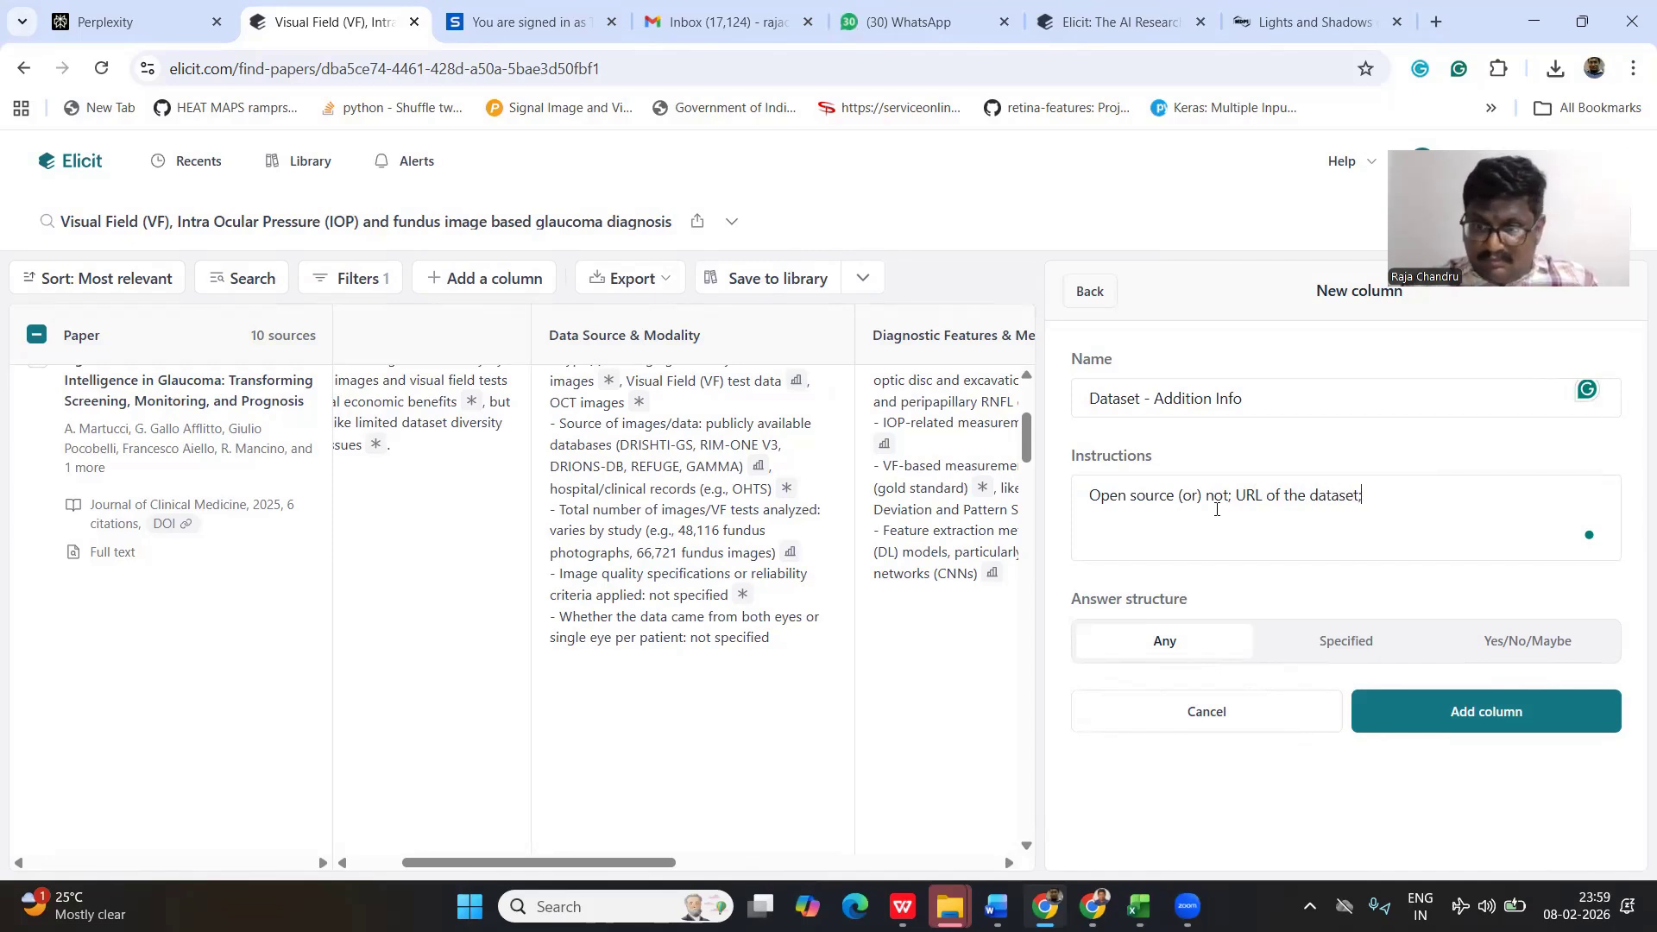
{"action": "type", "text": "; Dataset Des"}
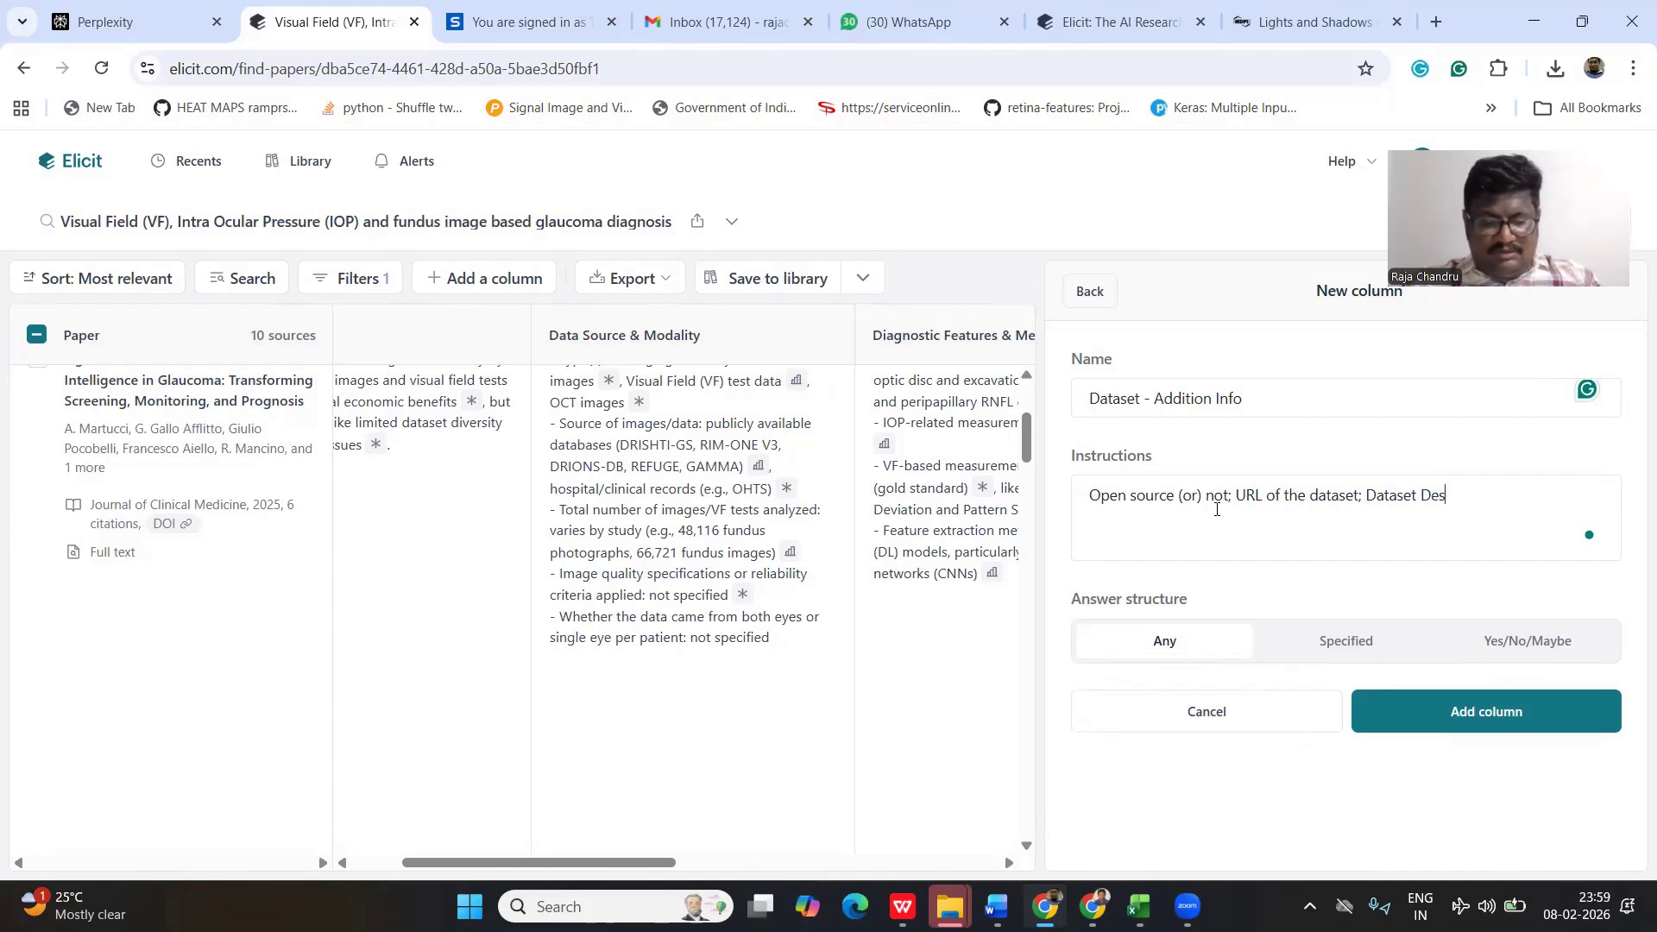
{"action": "type", "text": "cription "}
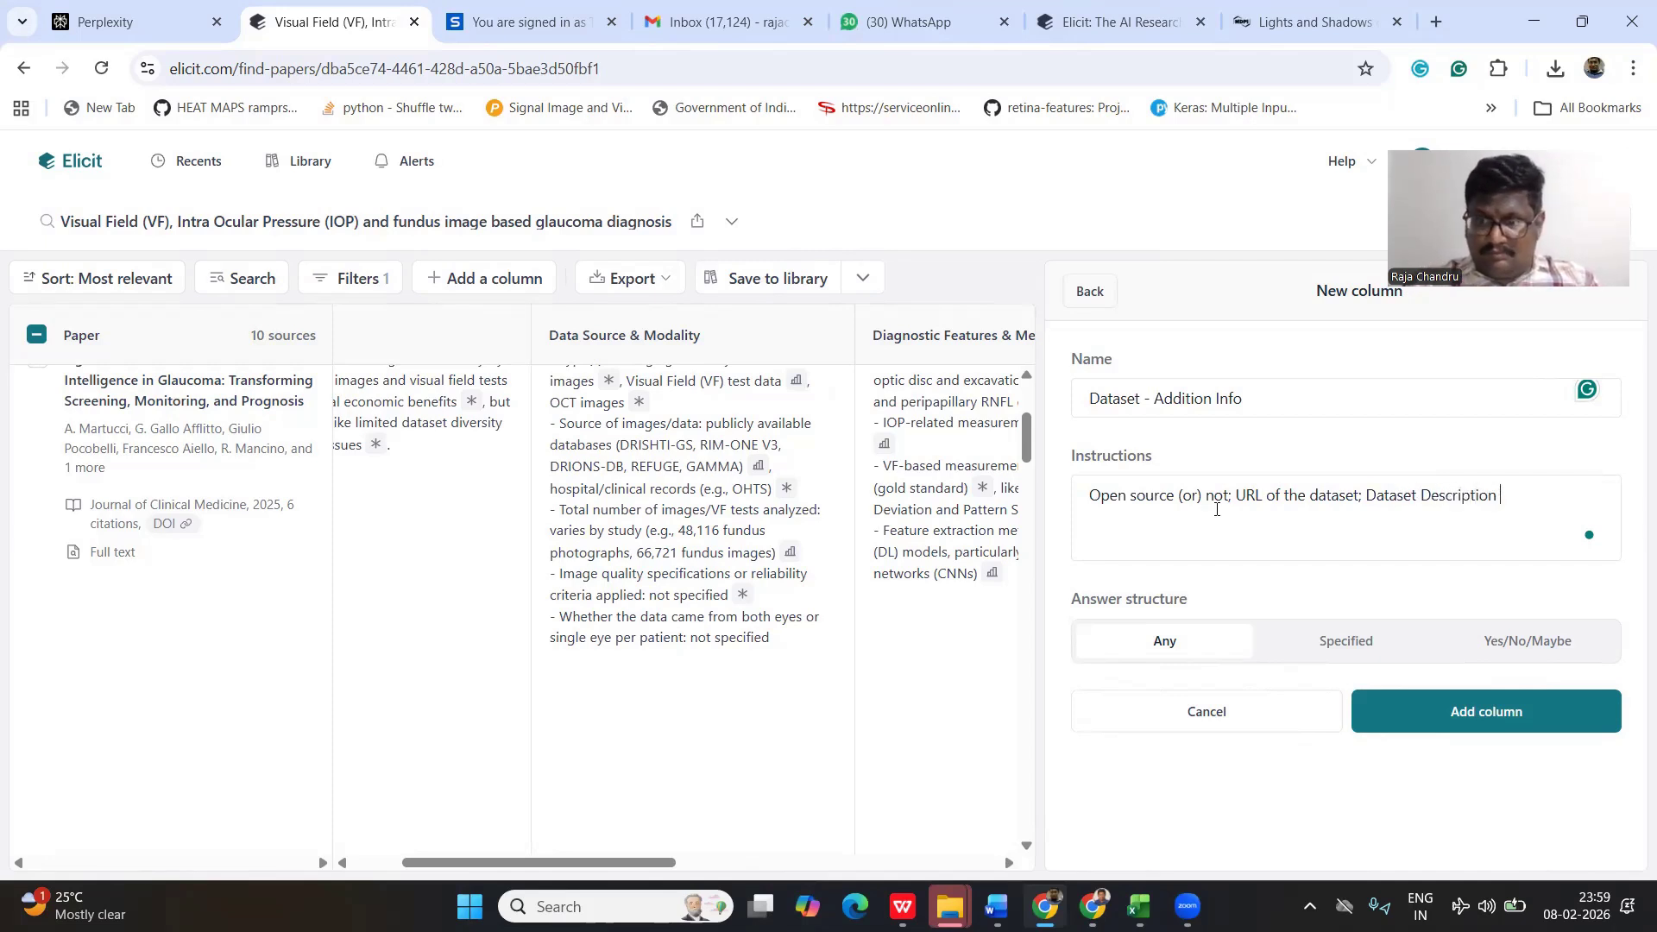
{"action": "type", "text": ")"}
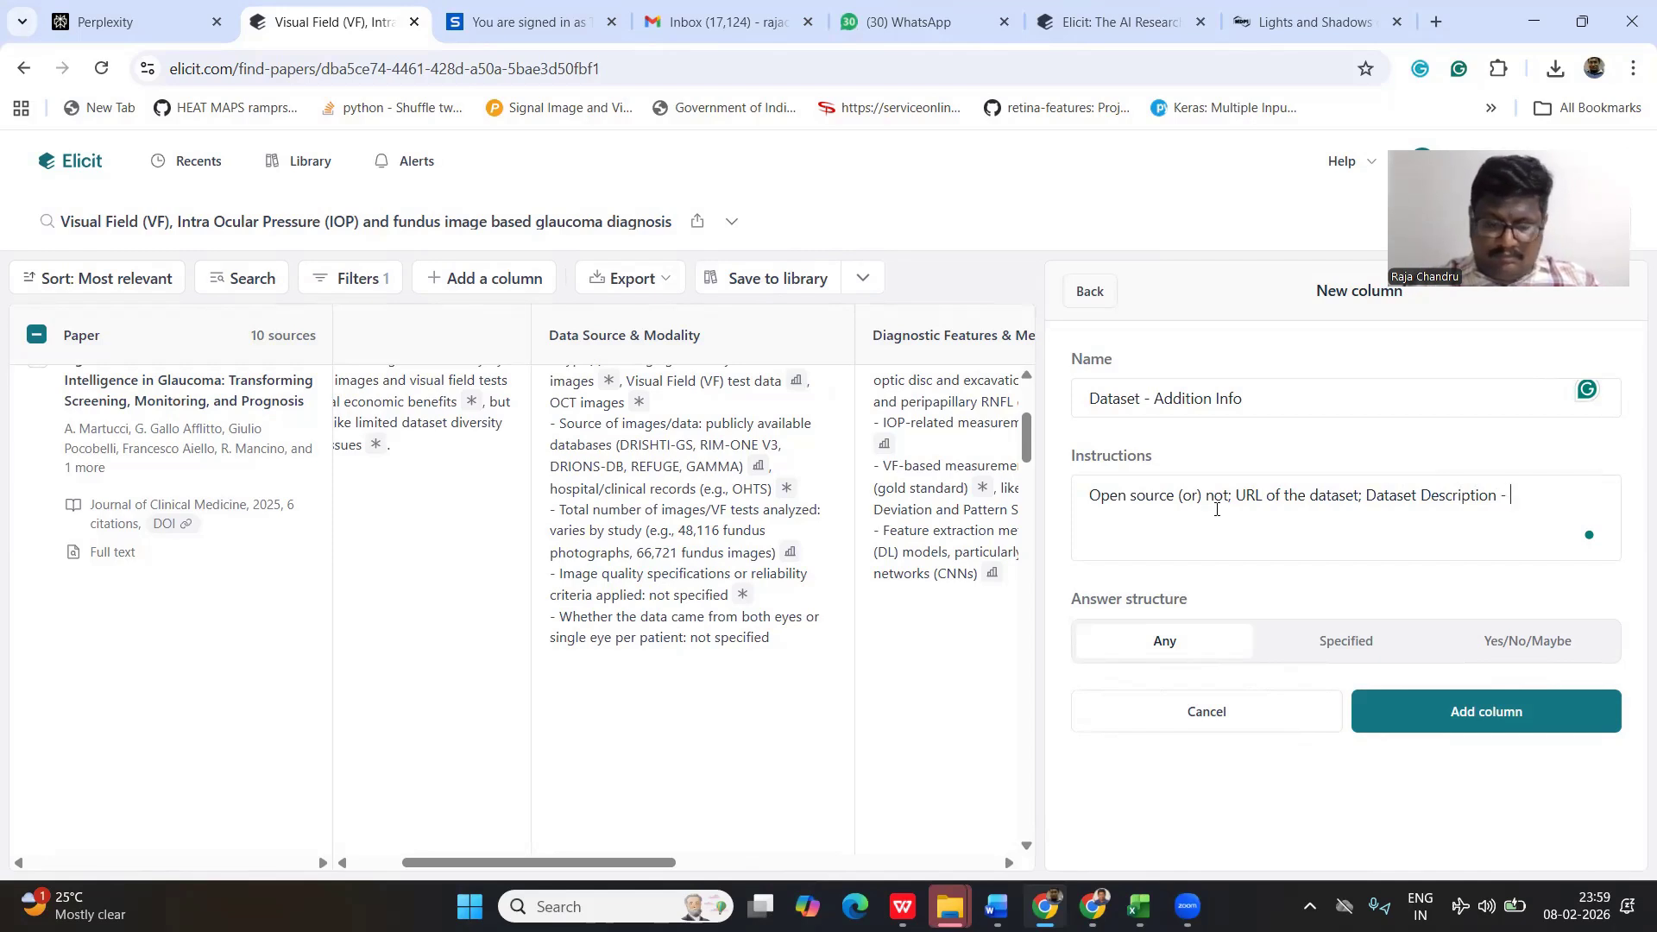
{"action": "type", "text": "Number "}
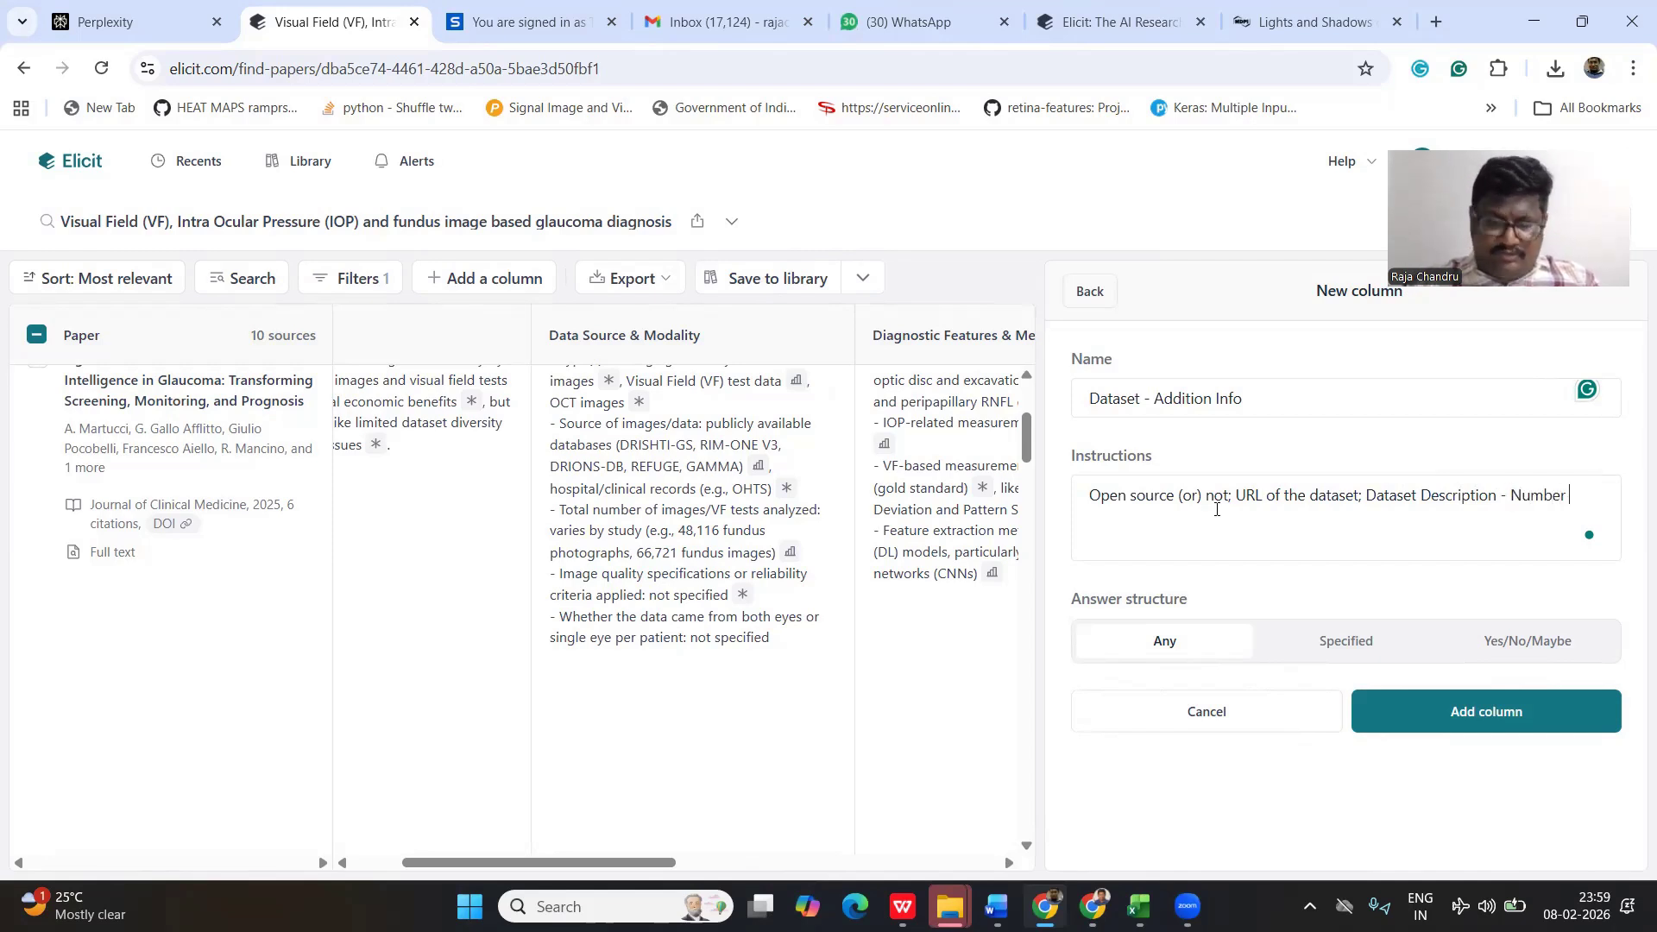
{"action": "type", "text": "of ia"}
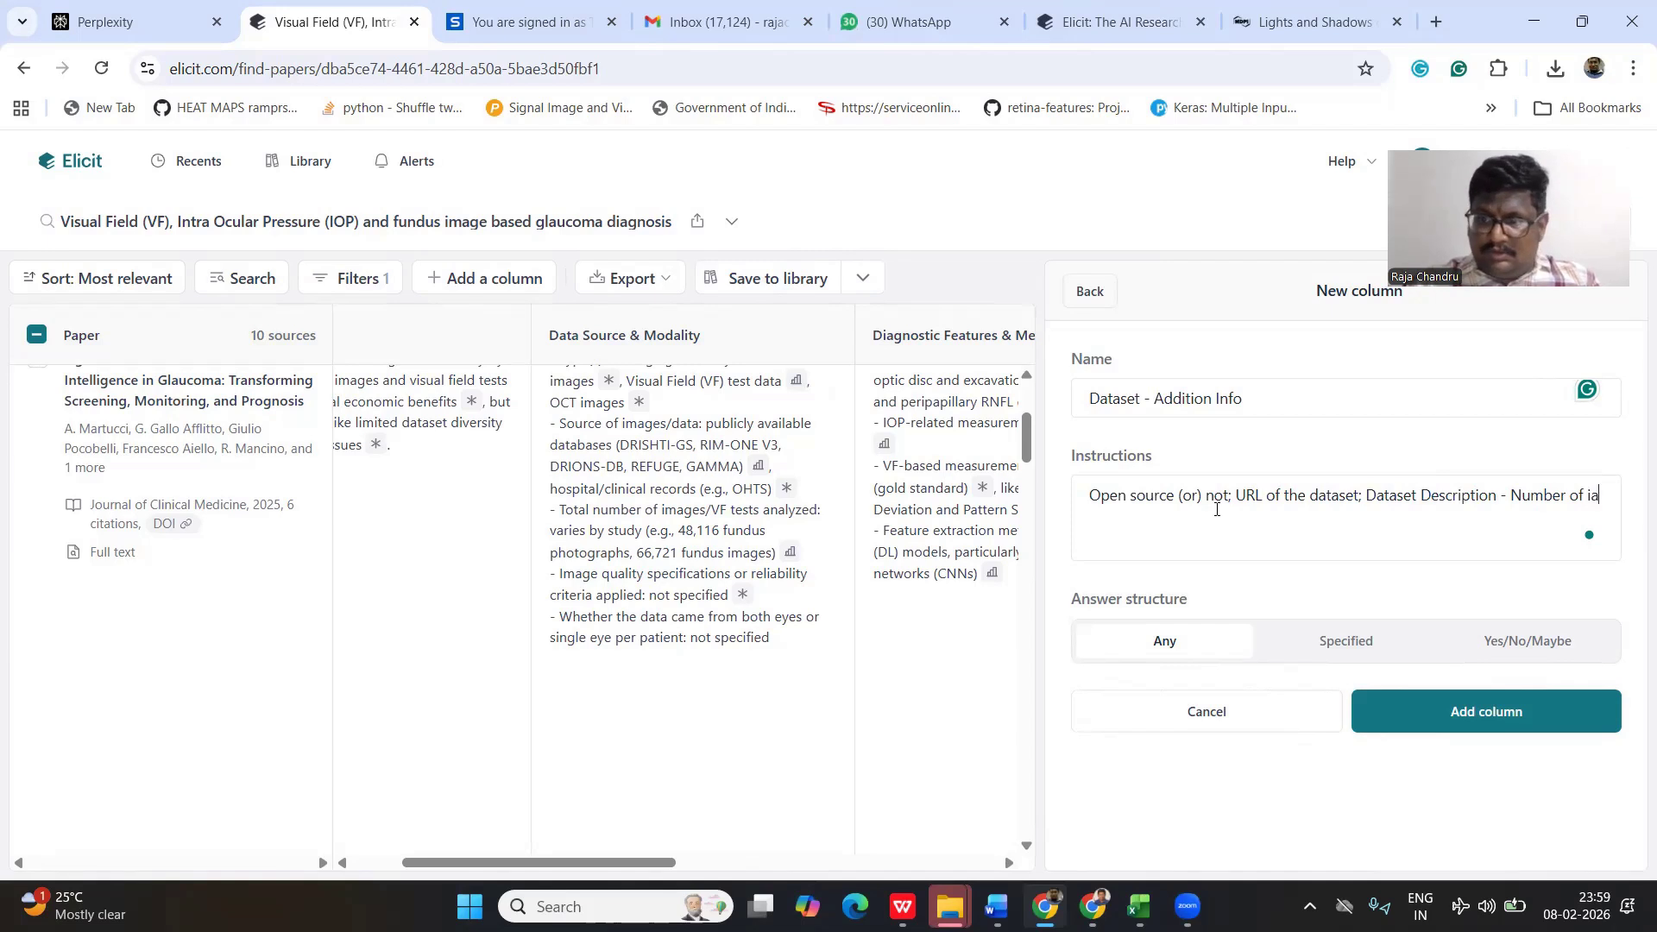
{"action": "key", "text": "BackSpace"}
{"action": "type", "text": "mages and types "}
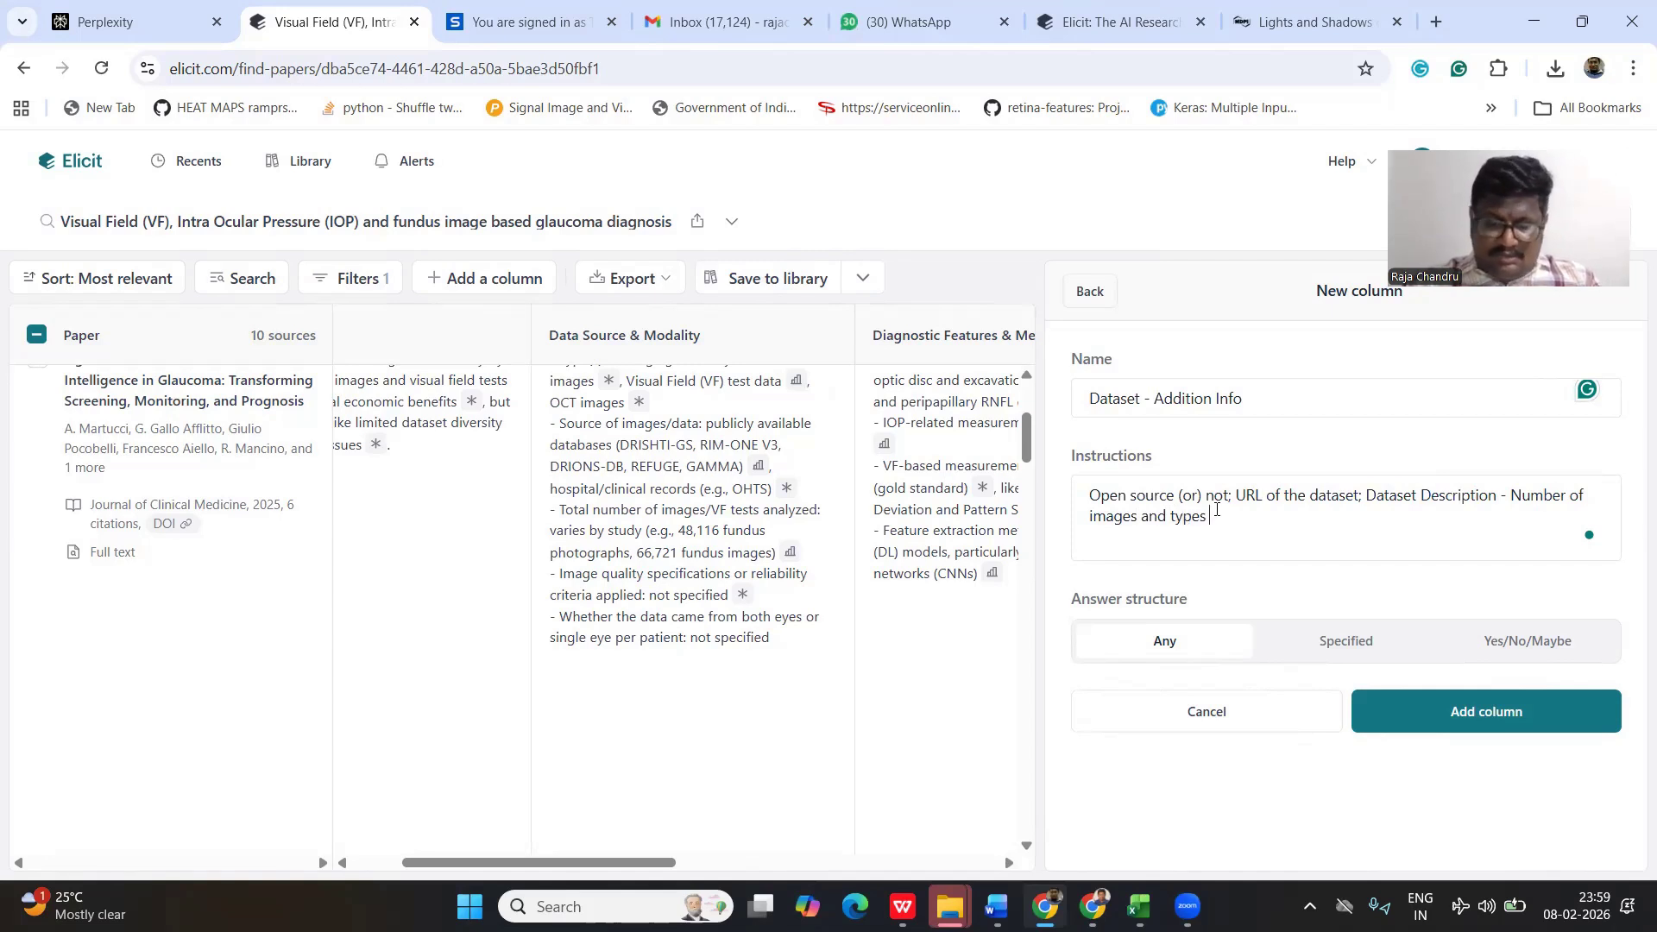
{"action": "type", "text": "of images"}
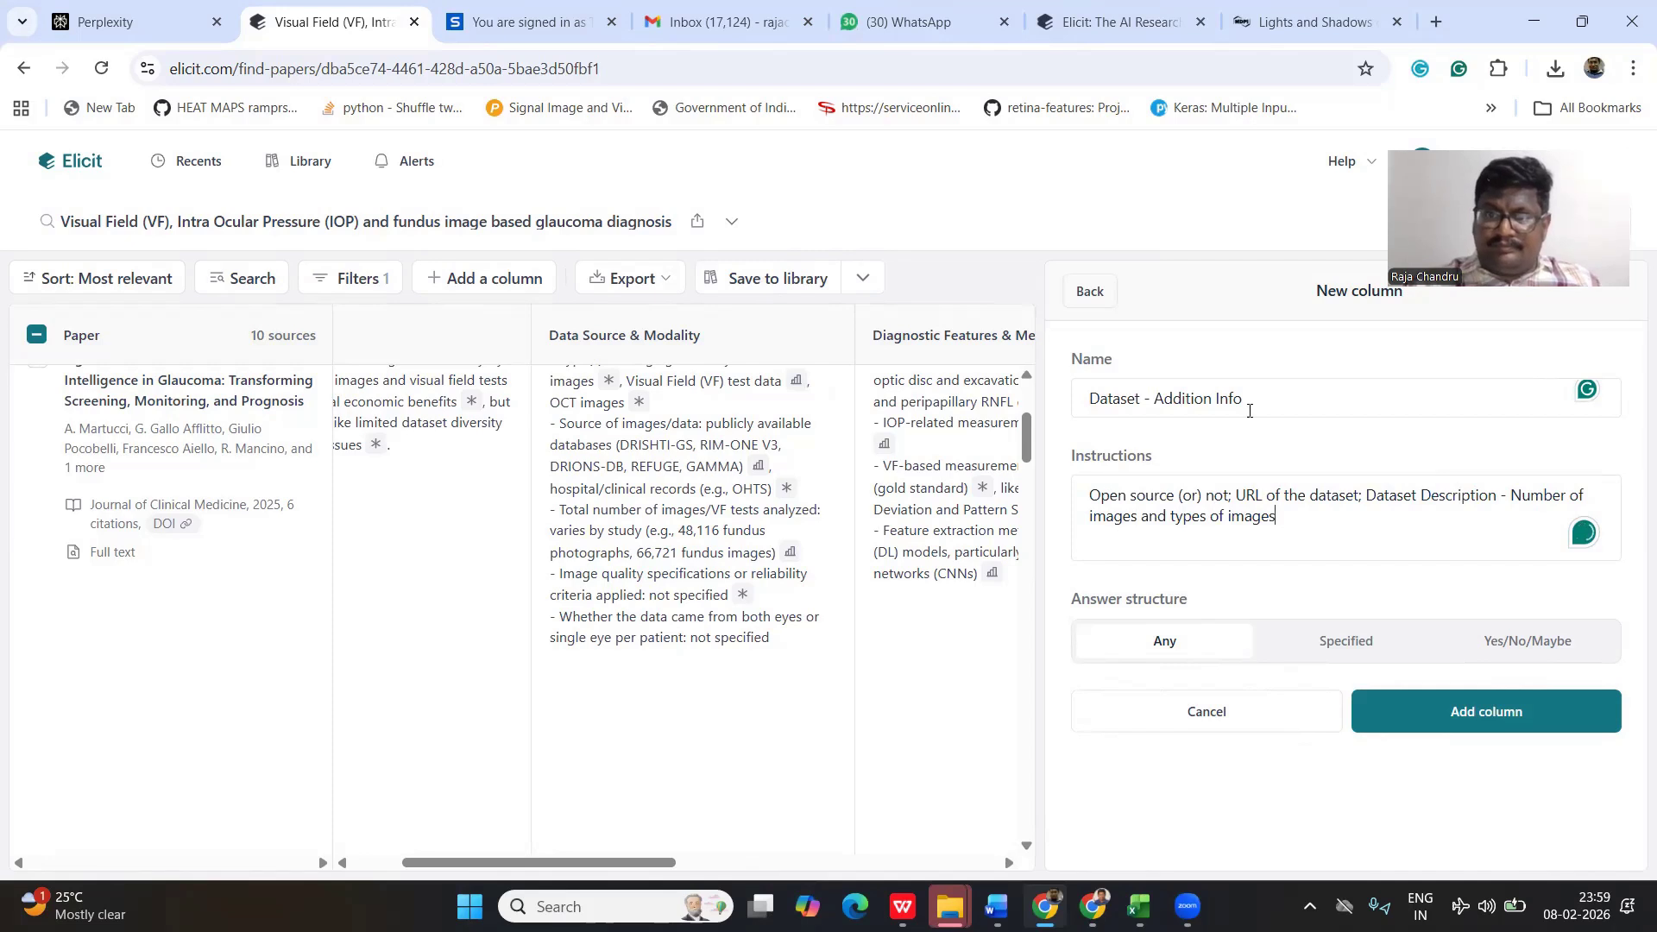
{"action": "left_click", "coordinate": [1427, 708]}
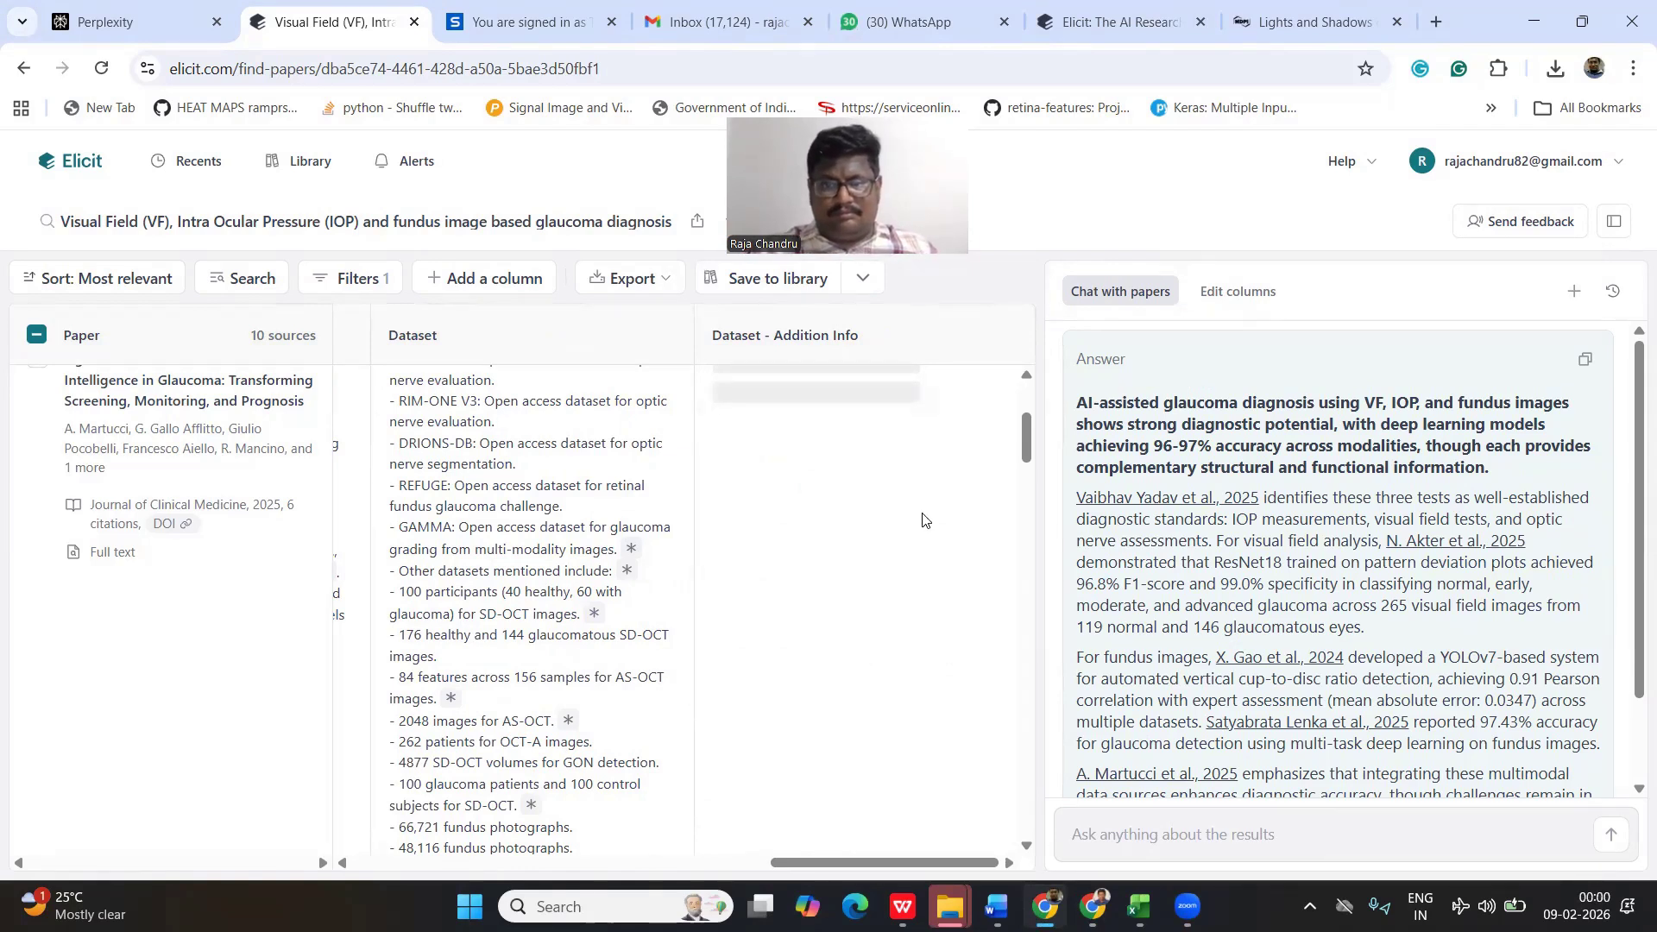
- Examine the Dataset and Dataset - Addition Info columns across the listed papers and compare their extracted details
{"action": "scroll", "coordinate": [922, 518], "scroll_direction": "down", "scroll_amount": 5}
{"action": "scroll", "coordinate": [922, 518], "scroll_direction": "up", "scroll_amount": 8}
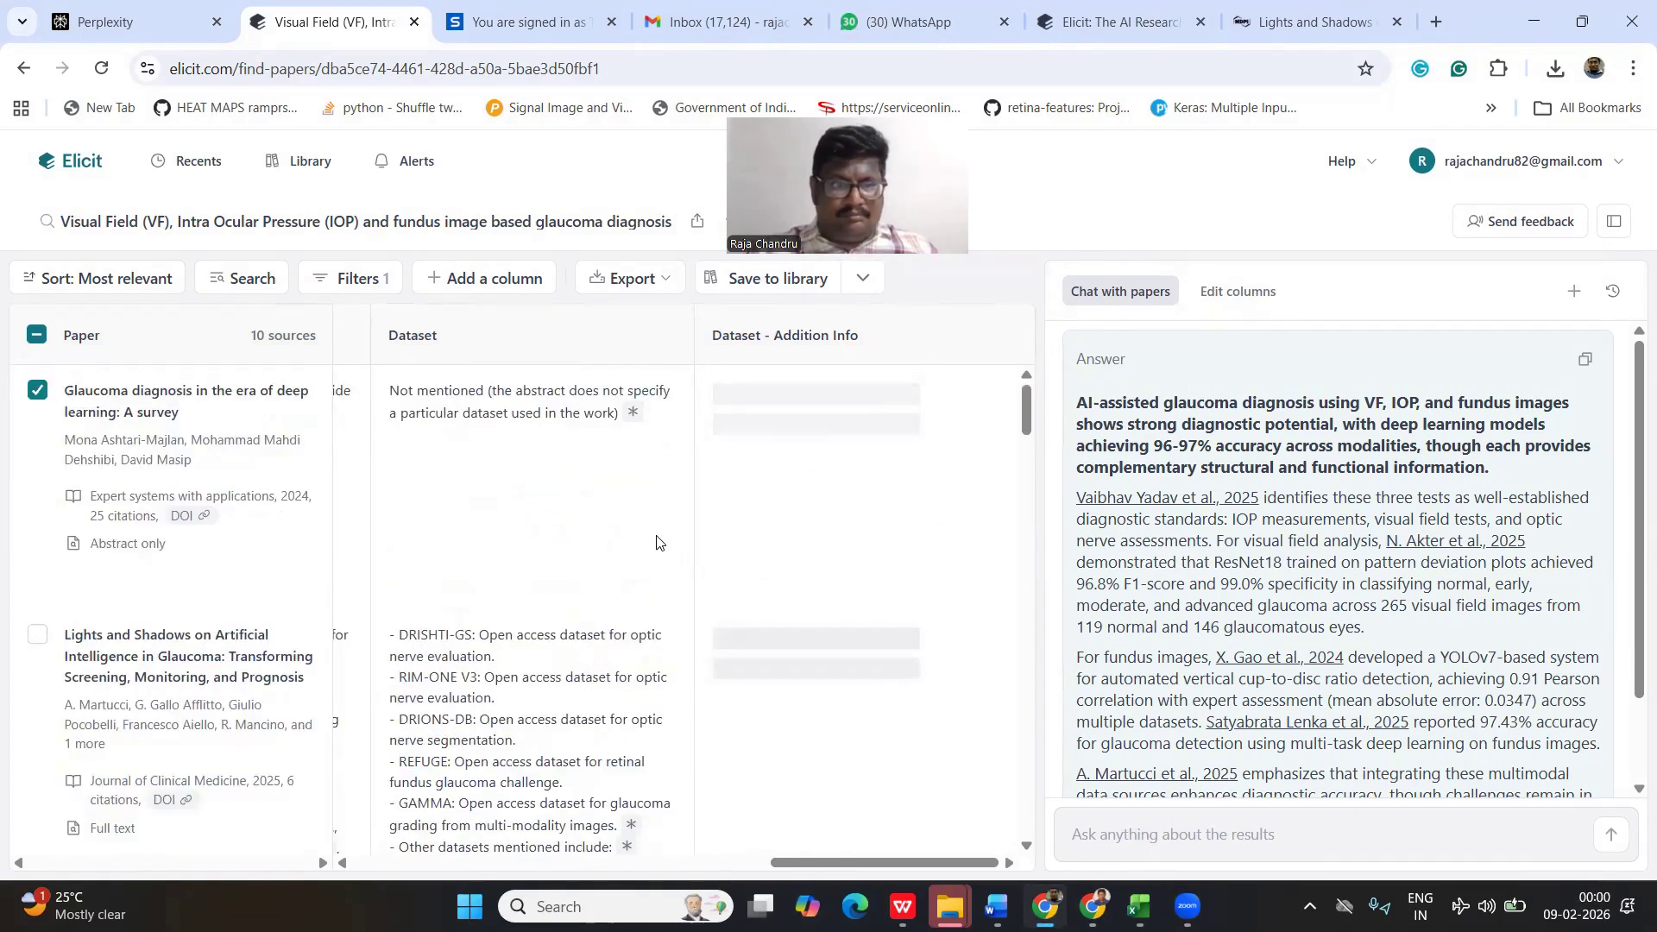
{"action": "scroll", "coordinate": [458, 567], "scroll_direction": "left", "scroll_amount": 4}
{"action": "scroll", "coordinate": [457, 567], "scroll_direction": "right", "scroll_amount": 4}
{"action": "scroll", "coordinate": [457, 567], "scroll_direction": "right", "scroll_amount": 1}
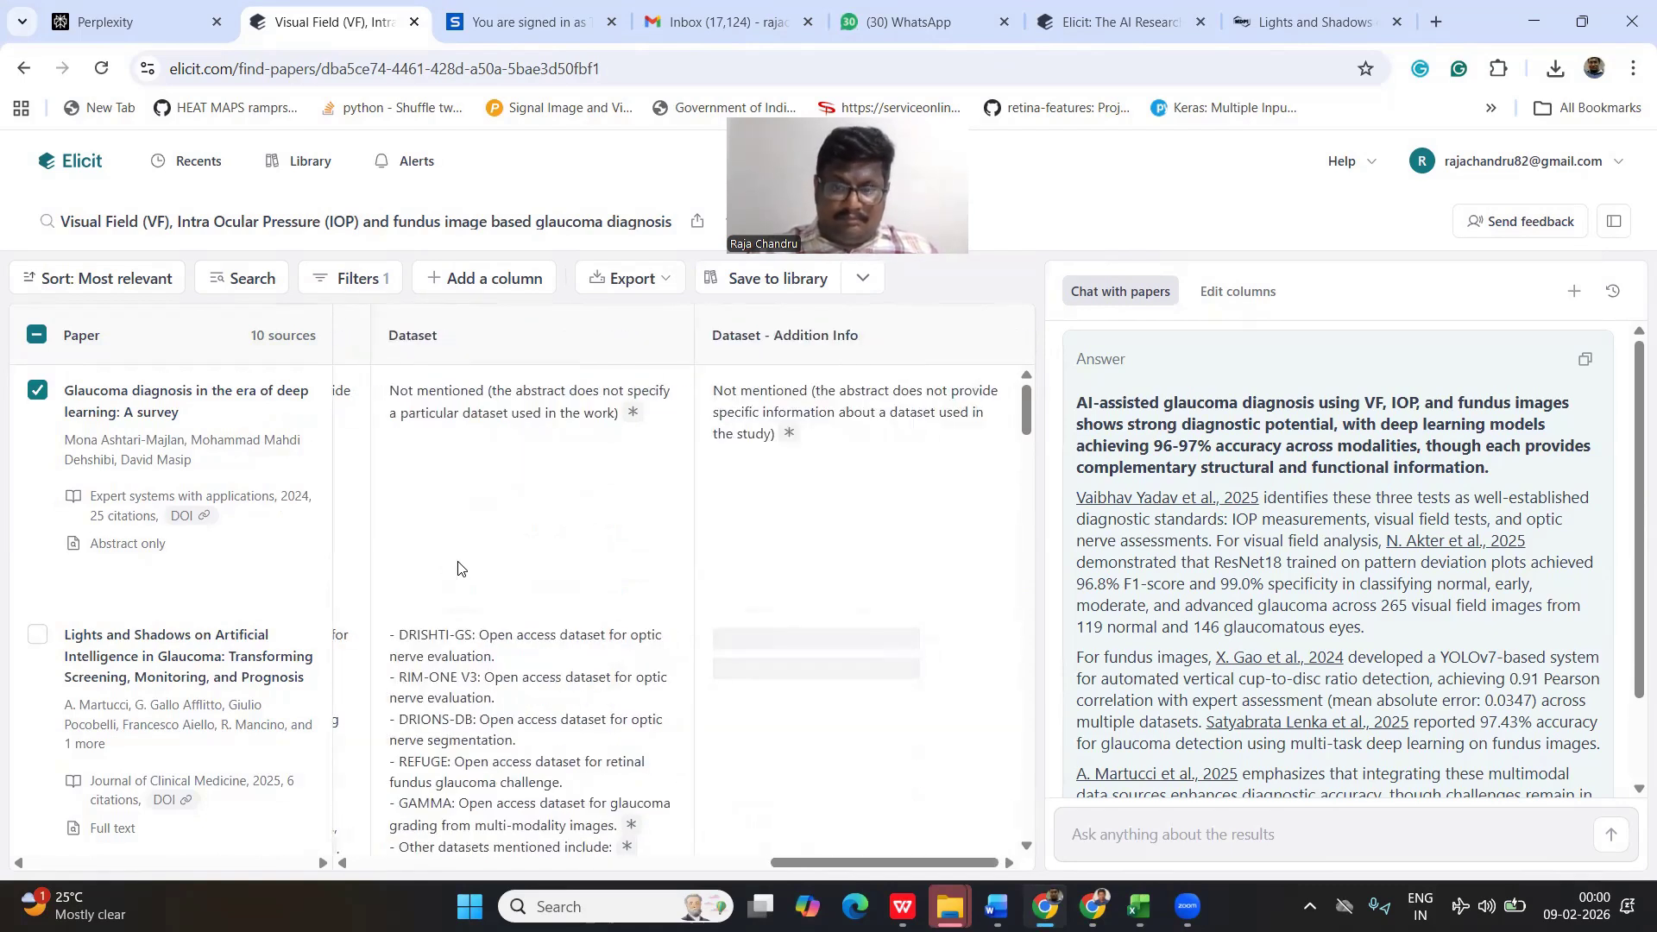
{"action": "scroll", "coordinate": [596, 651], "scroll_direction": "down", "scroll_amount": 2}
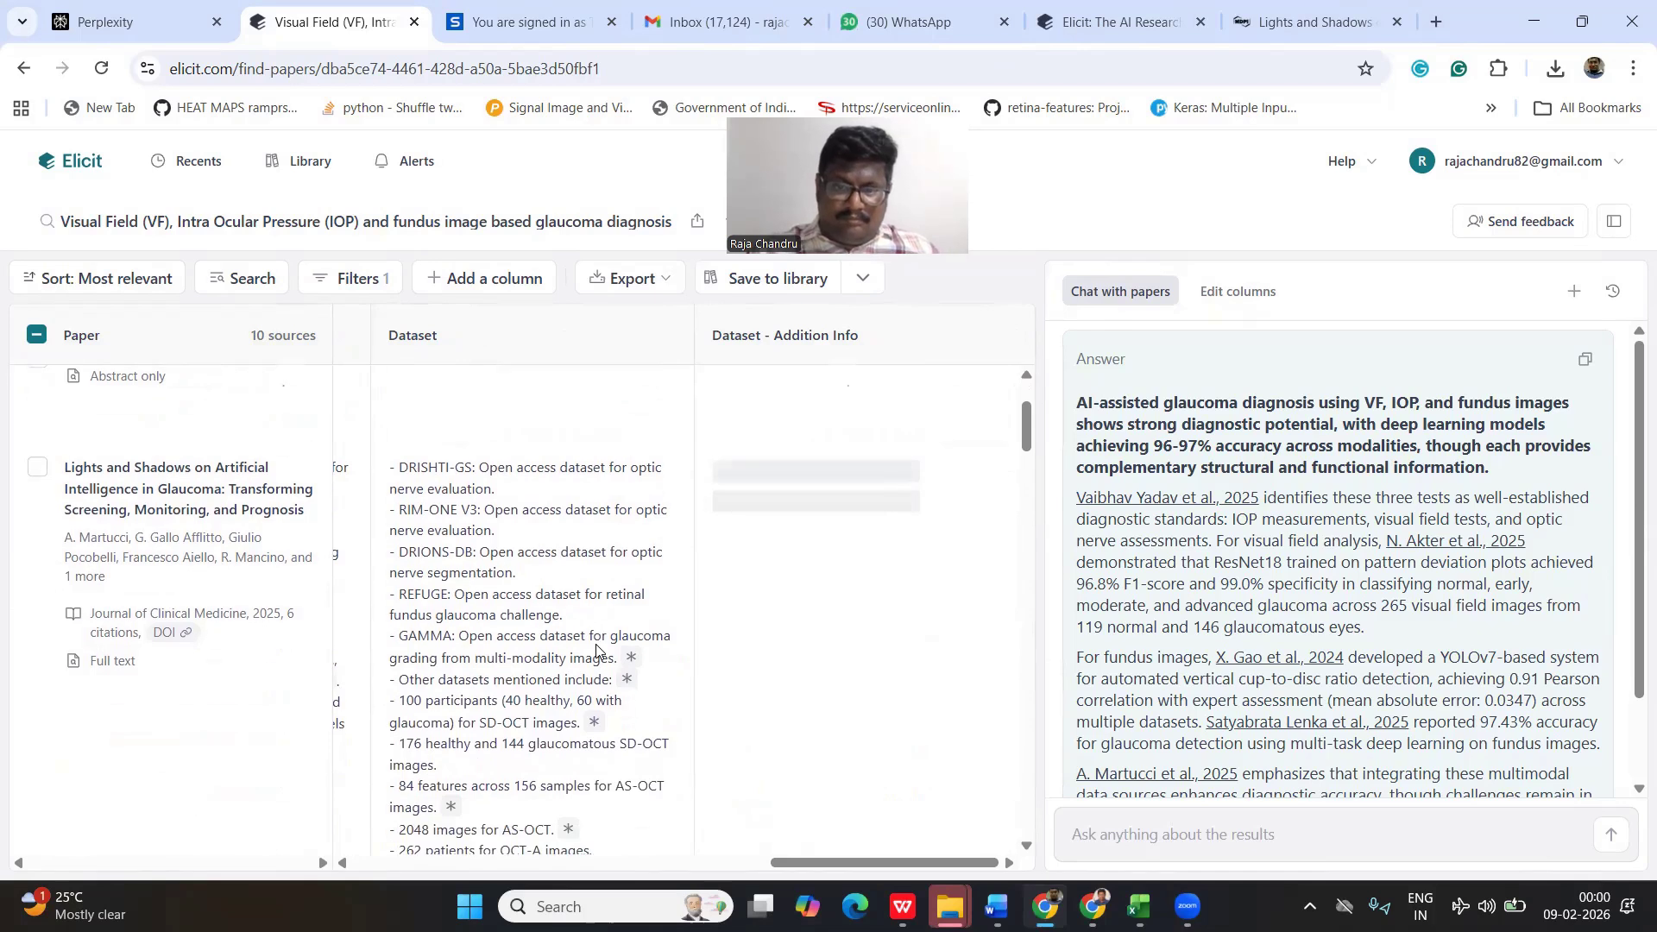
{"action": "scroll", "coordinate": [595, 651], "scroll_direction": "down", "scroll_amount": 2}
{"action": "scroll", "coordinate": [596, 650], "scroll_direction": "up", "scroll_amount": 4}
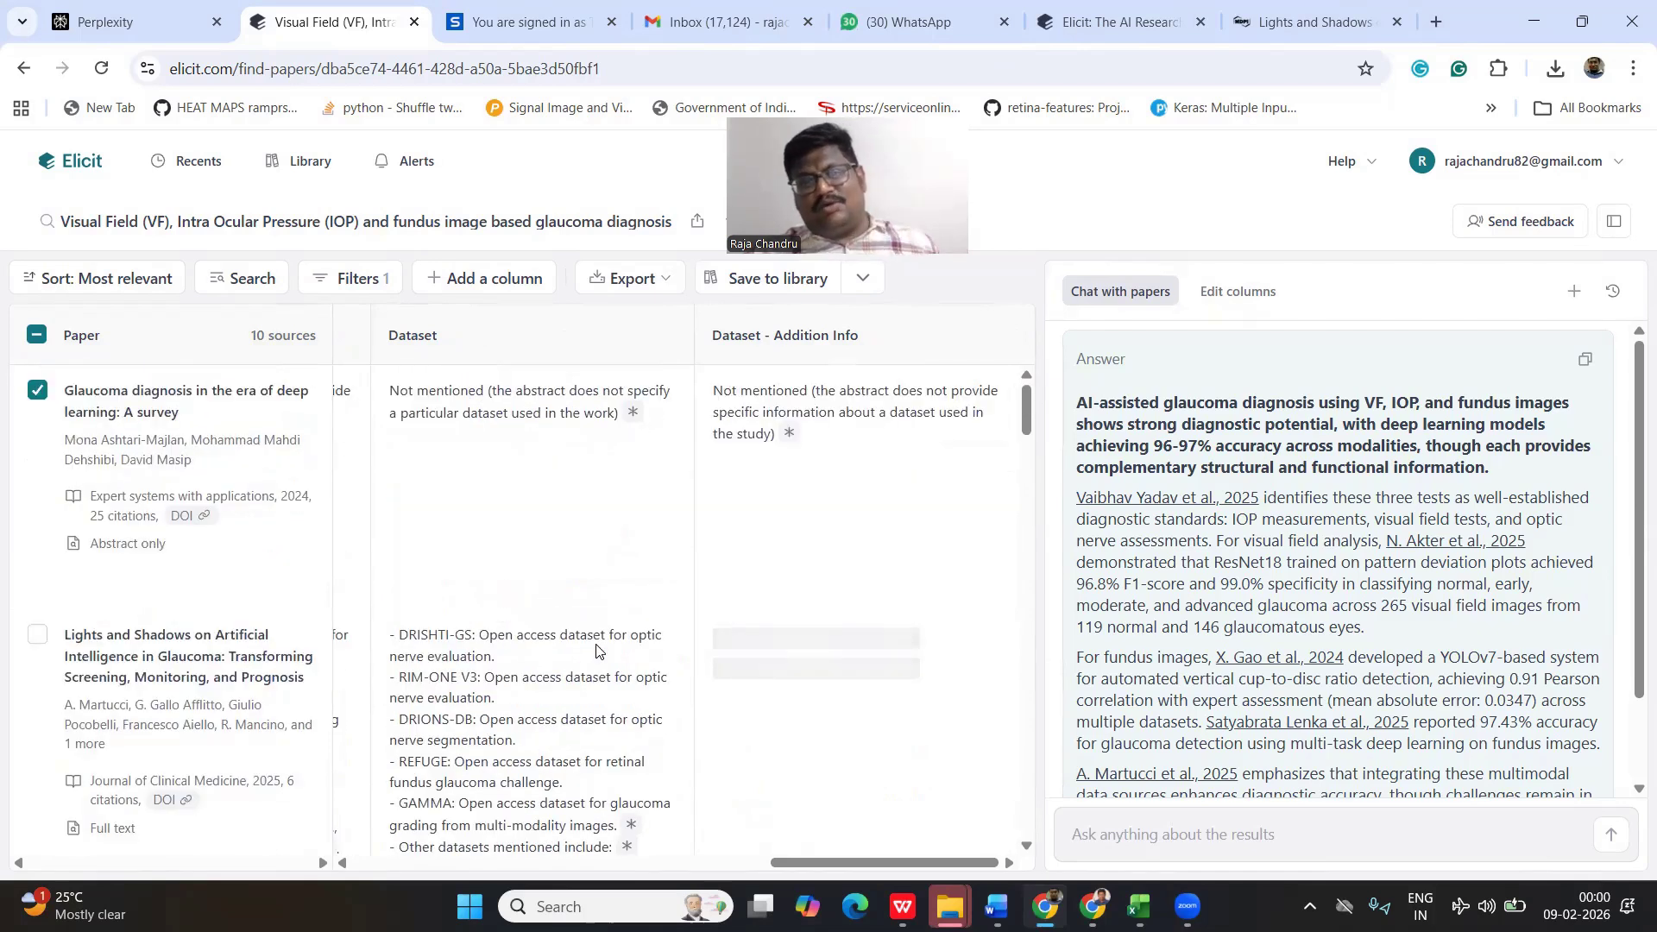
{"action": "scroll", "coordinate": [595, 651], "scroll_direction": "down", "scroll_amount": 15}
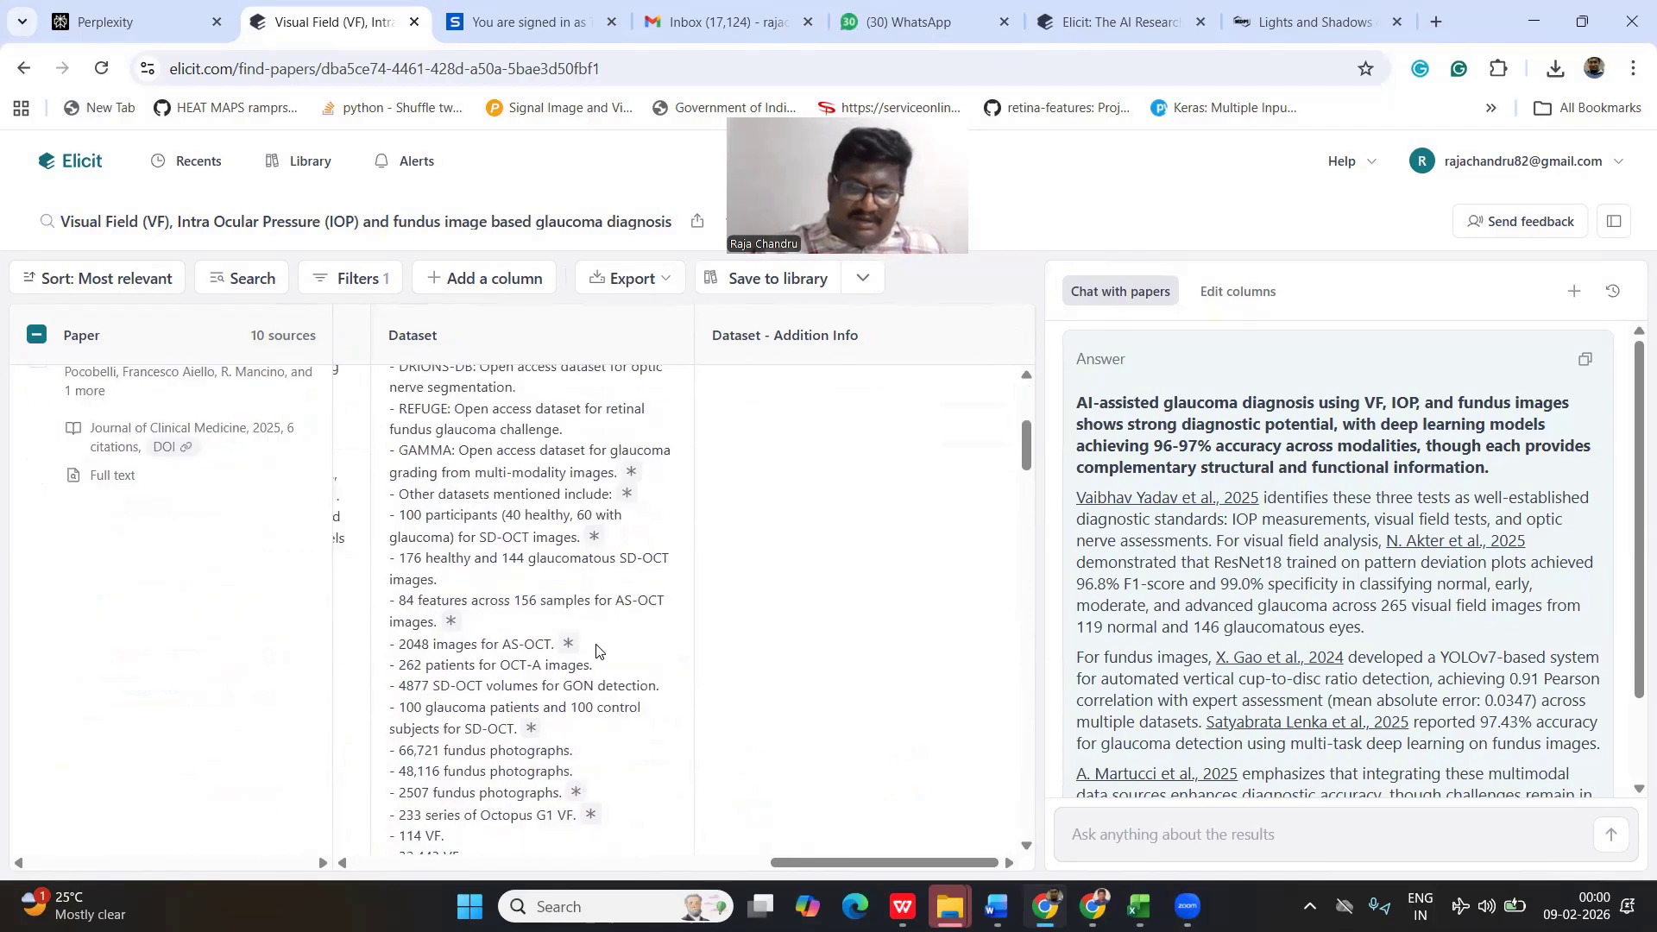
{"action": "scroll", "coordinate": [596, 651], "scroll_direction": "down", "scroll_amount": 2}
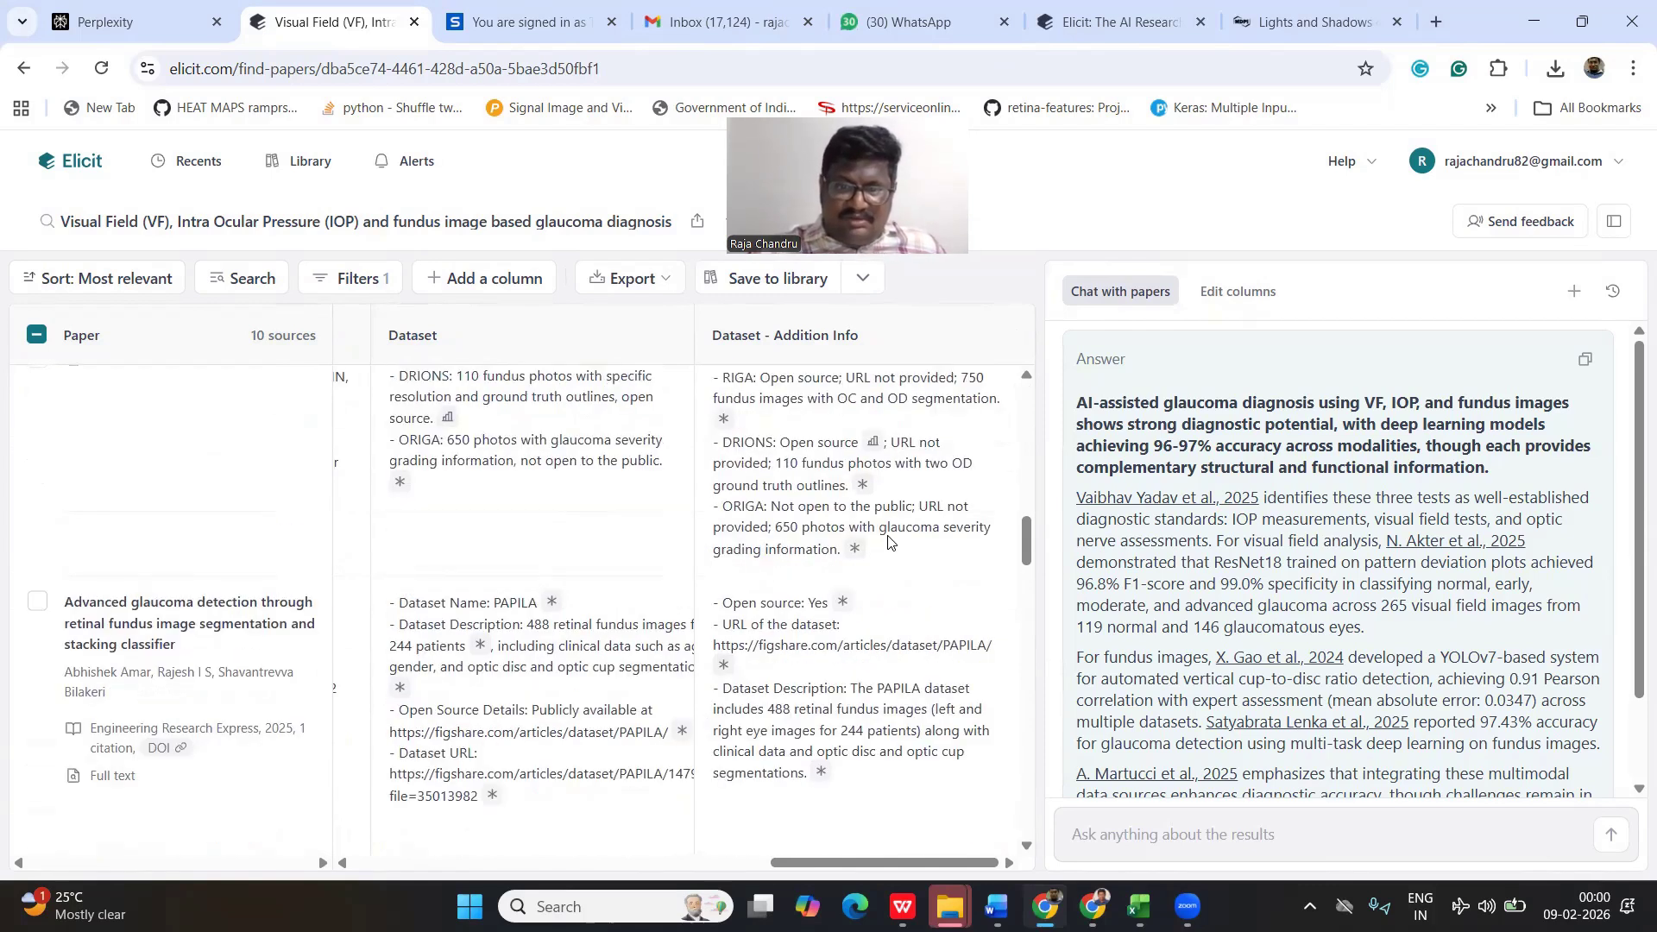
{"action": "scroll", "coordinate": [888, 542], "scroll_direction": "down", "scroll_amount": 5}
{"action": "scroll", "coordinate": [889, 542], "scroll_direction": "down", "scroll_amount": 3}
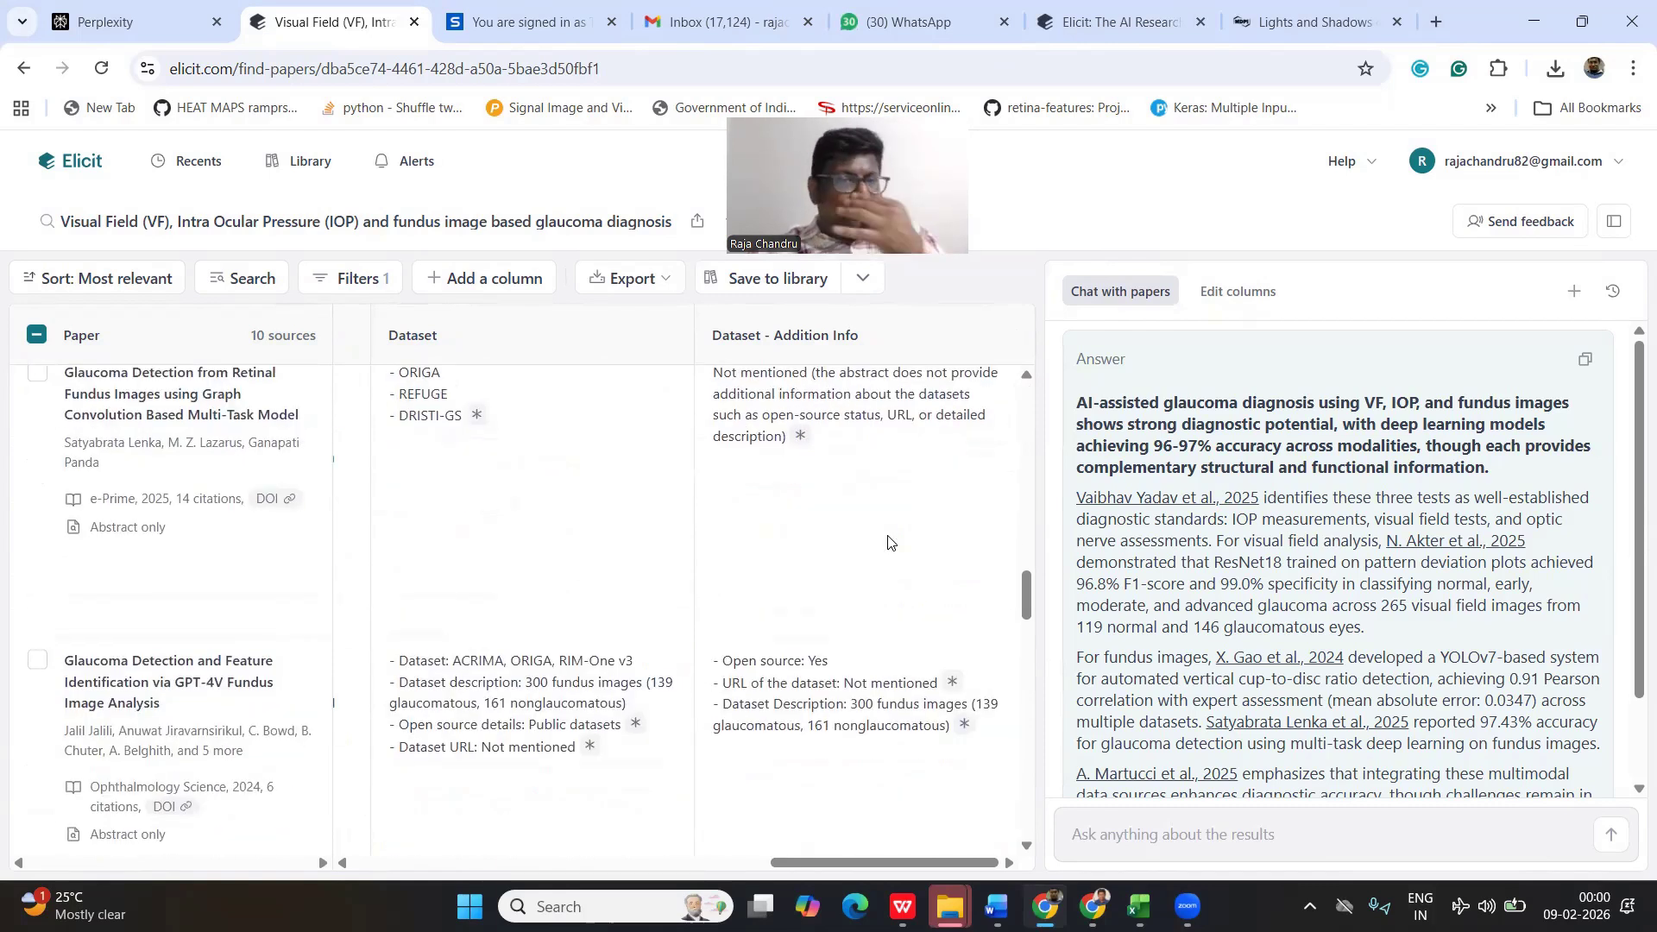